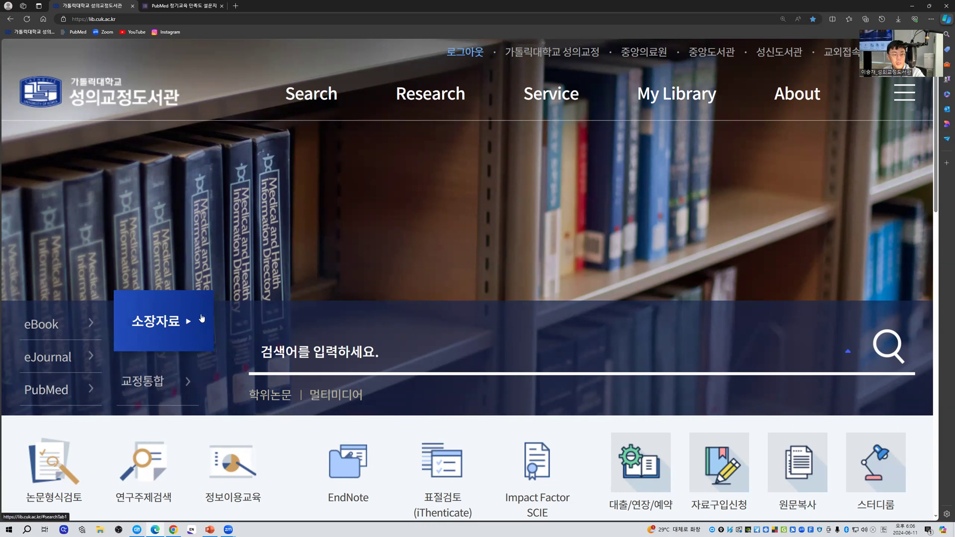
Open the library's DataBase list, filter it to 의학/간호 and locate the PubMed entry.
{"action": "left_click", "coordinate": [50, 389]}
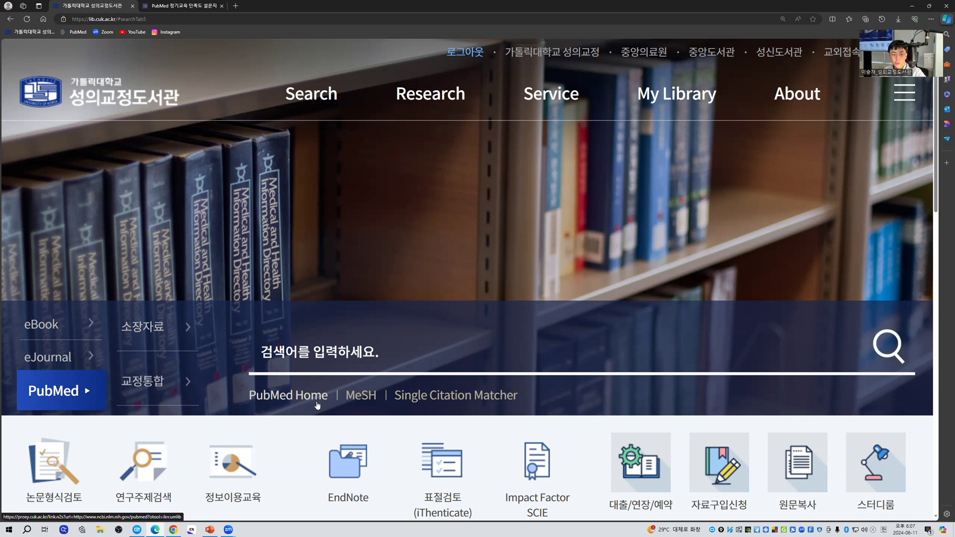
{"action": "left_click", "coordinate": [326, 107]}
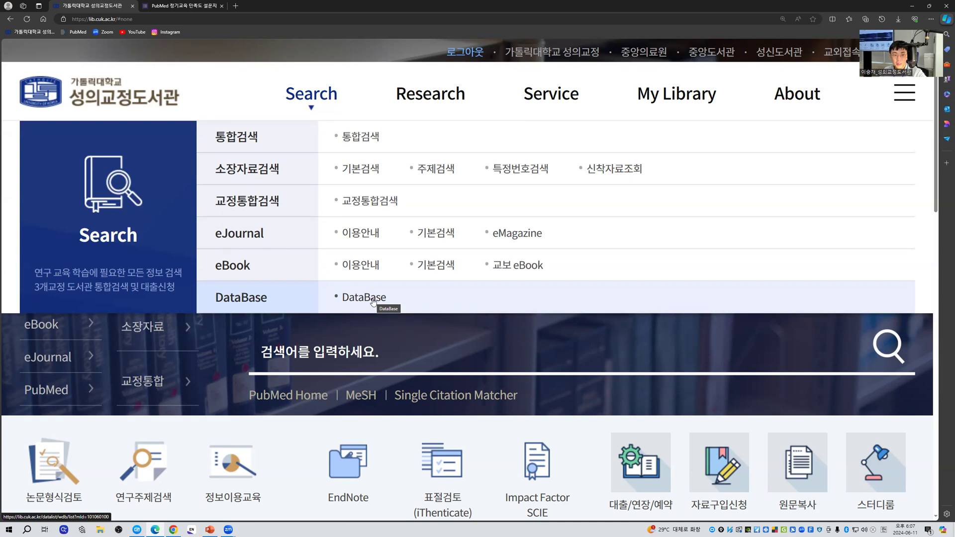
{"action": "left_click", "coordinate": [373, 301]}
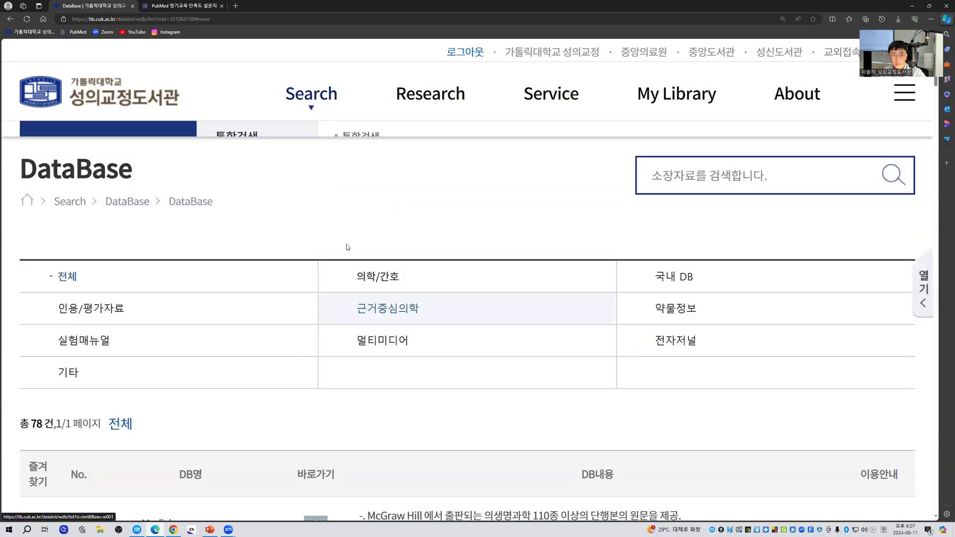
{"action": "left_click", "coordinate": [321, 100]}
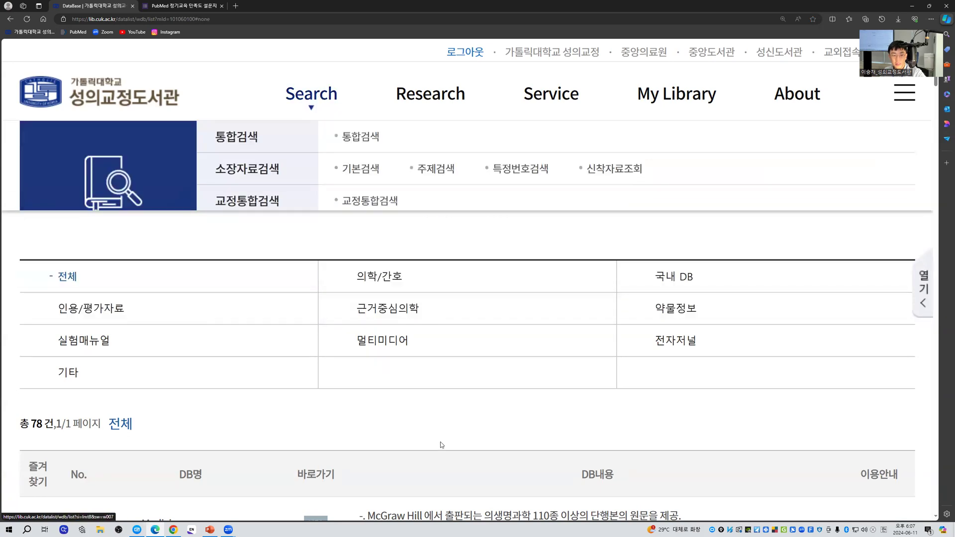
{"action": "left_click", "coordinate": [393, 284]}
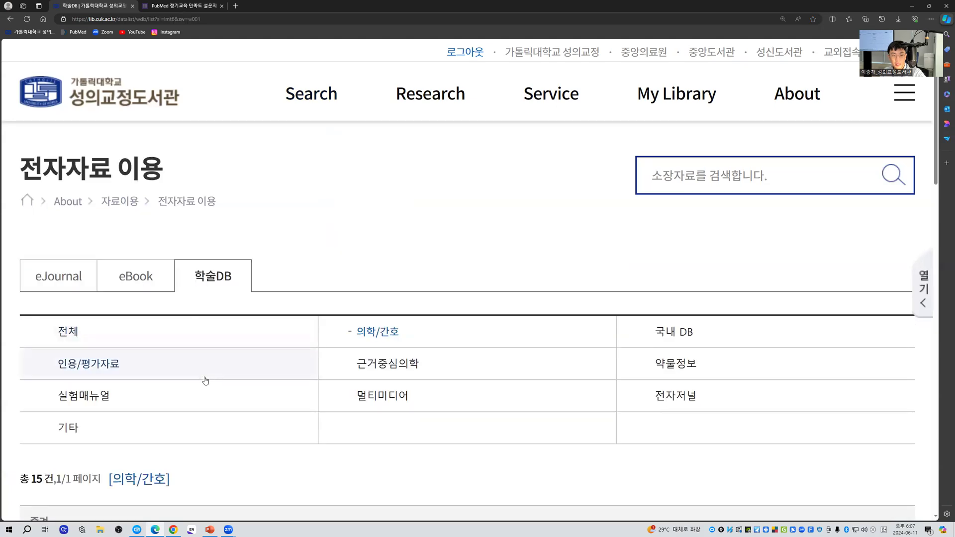
{"action": "scroll", "coordinate": [214, 373], "scroll_direction": "down", "scroll_amount": 5}
{"action": "scroll", "coordinate": [227, 370], "scroll_direction": "down", "scroll_amount": 12}
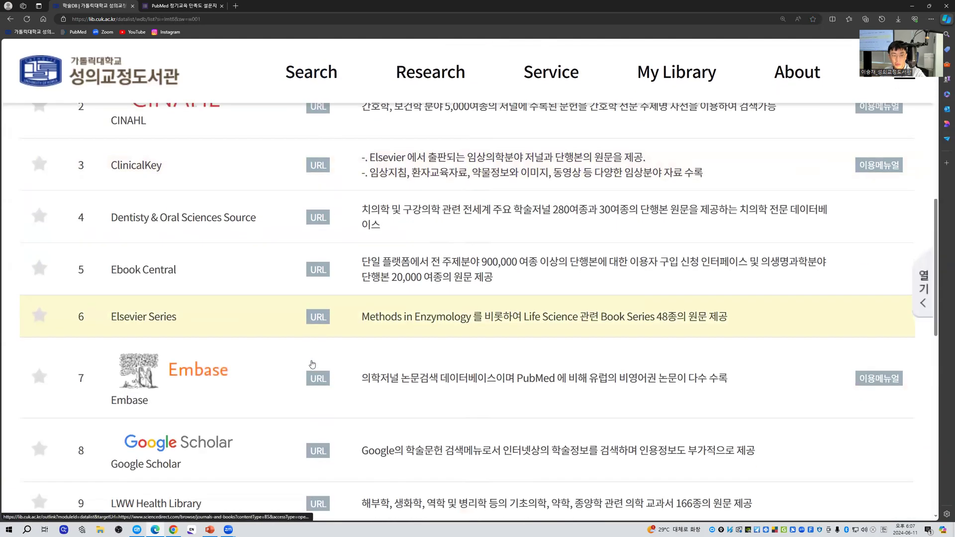
{"action": "scroll", "coordinate": [321, 365], "scroll_direction": "down", "scroll_amount": 4}
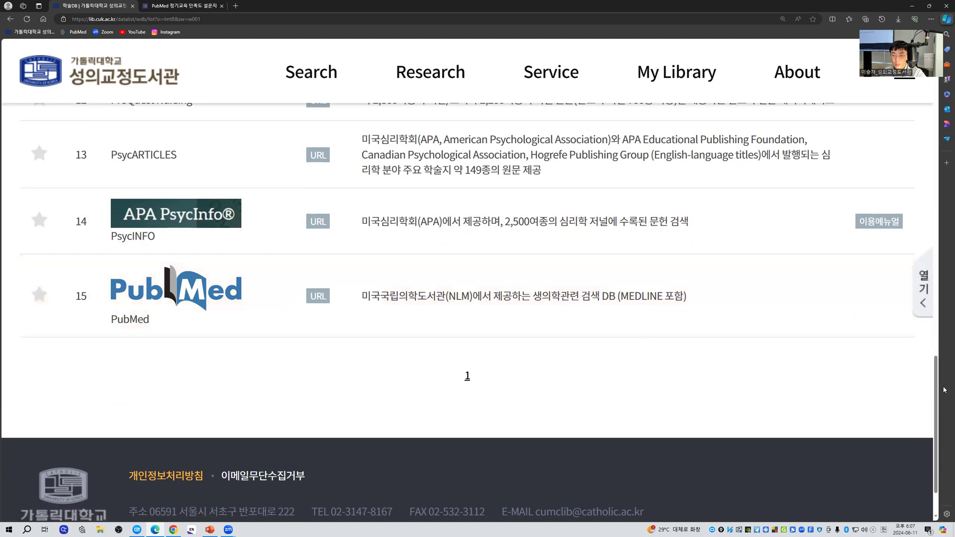
{"action": "scroll", "coordinate": [933, 255], "scroll_direction": "up", "scroll_amount": 3}
{"action": "scroll", "coordinate": [933, 255], "scroll_direction": "up", "scroll_amount": 10}
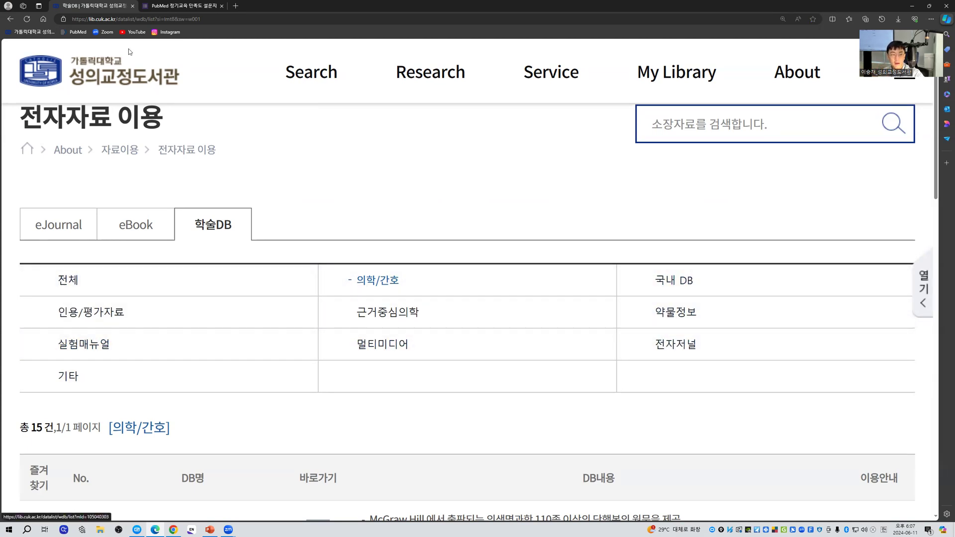
Return to the library home page, review the 전자정보원 database links and open PubMed Home from the PubMed search category.
{"action": "left_click", "coordinate": [123, 72]}
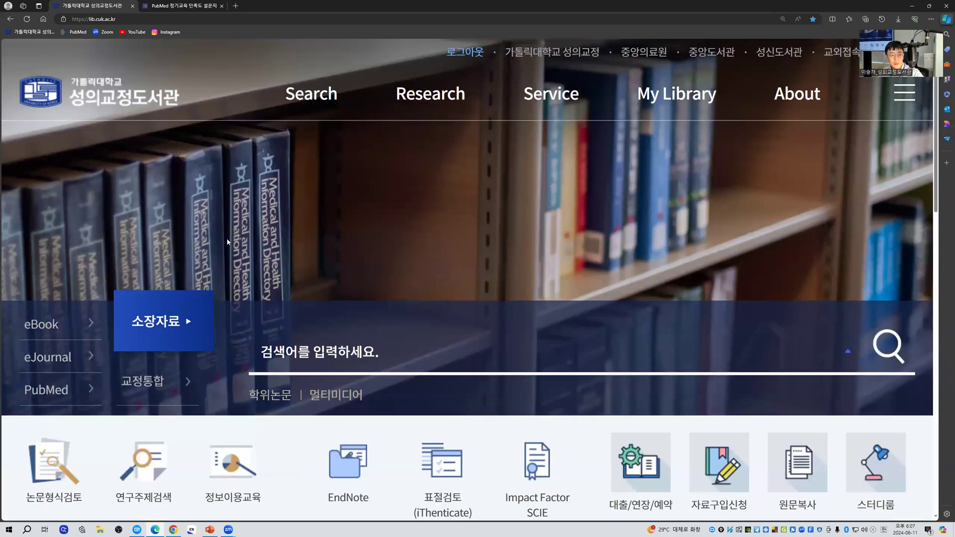
{"action": "scroll", "coordinate": [227, 243], "scroll_direction": "down", "scroll_amount": 6}
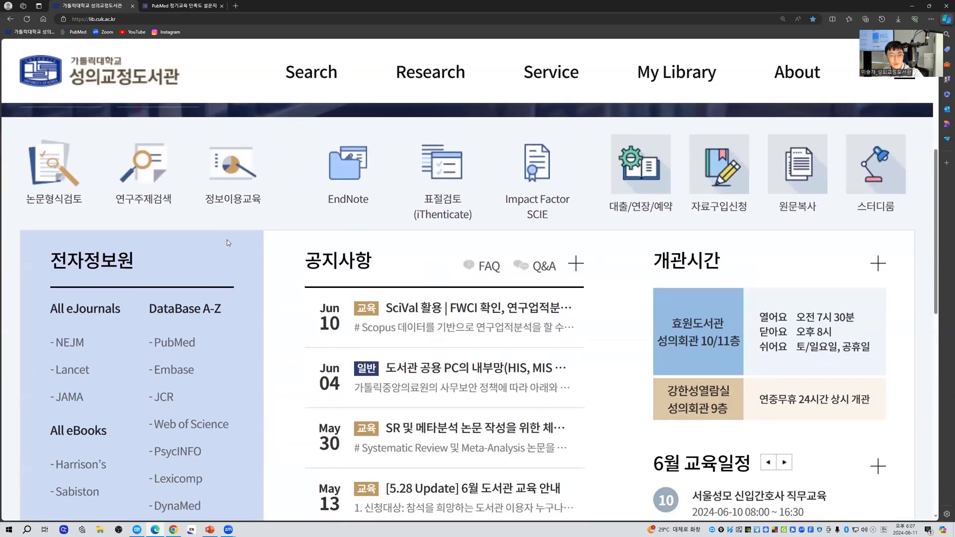
{"action": "left_click_drag", "start_coordinate": [74, 224], "coordinate": [136, 228]}
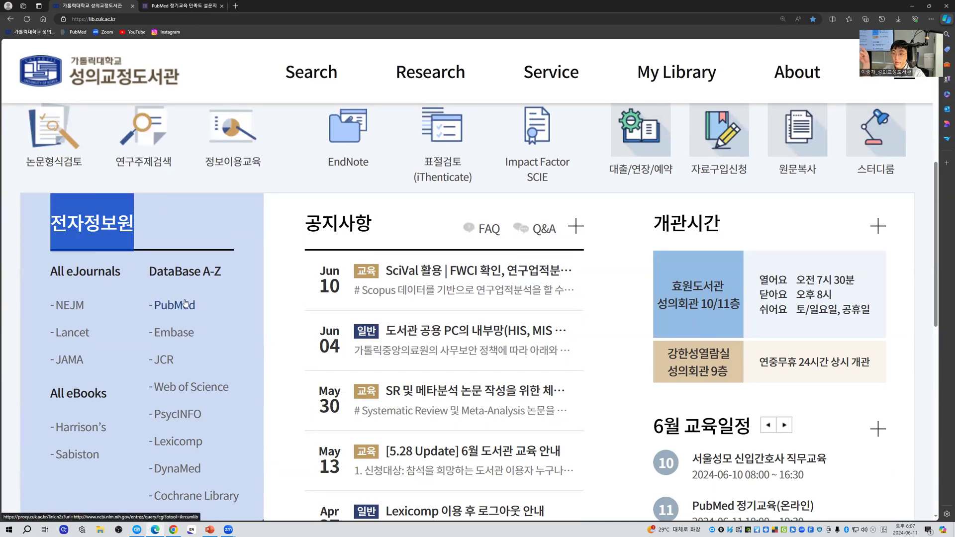
{"action": "scroll", "coordinate": [99, 348], "scroll_direction": "up", "scroll_amount": 7}
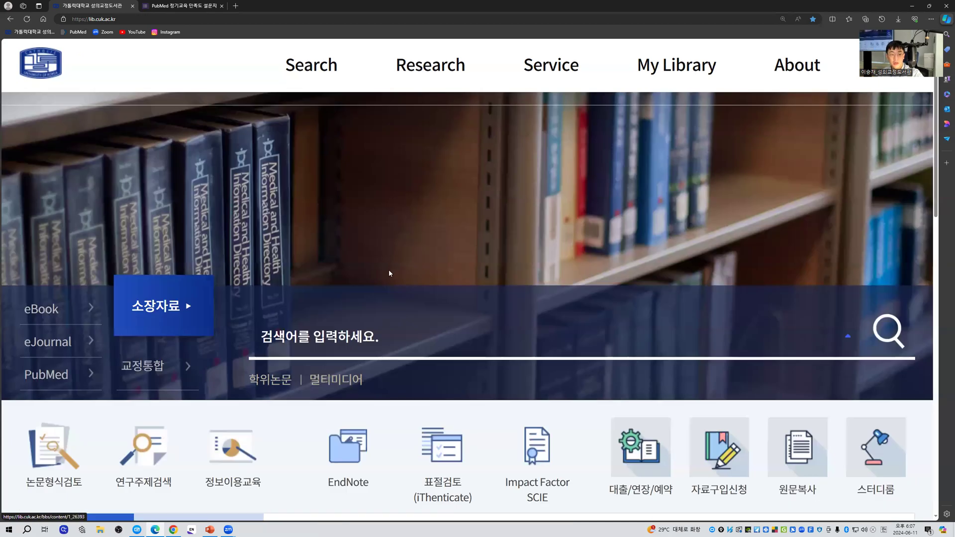
{"action": "left_click", "coordinate": [20, 400]}
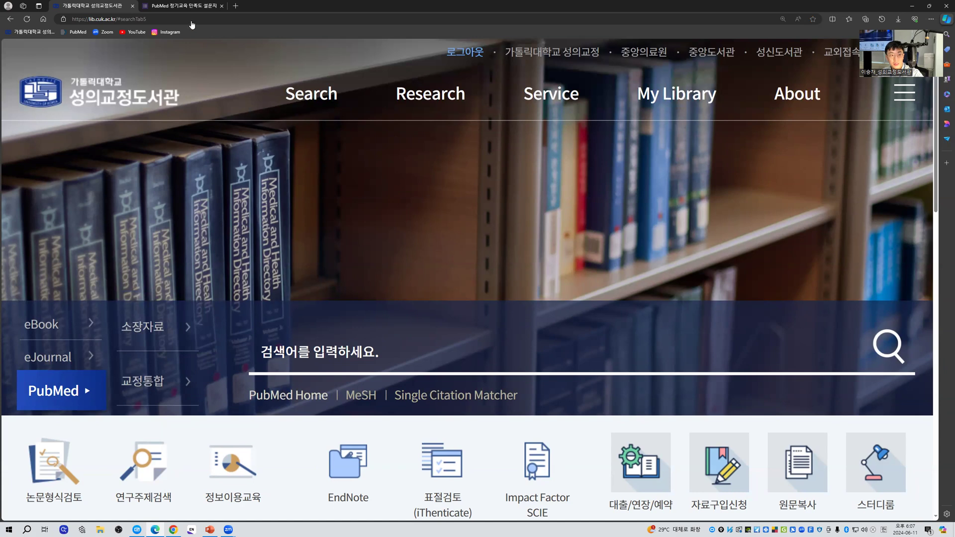
{"action": "left_click", "coordinate": [283, 400]}
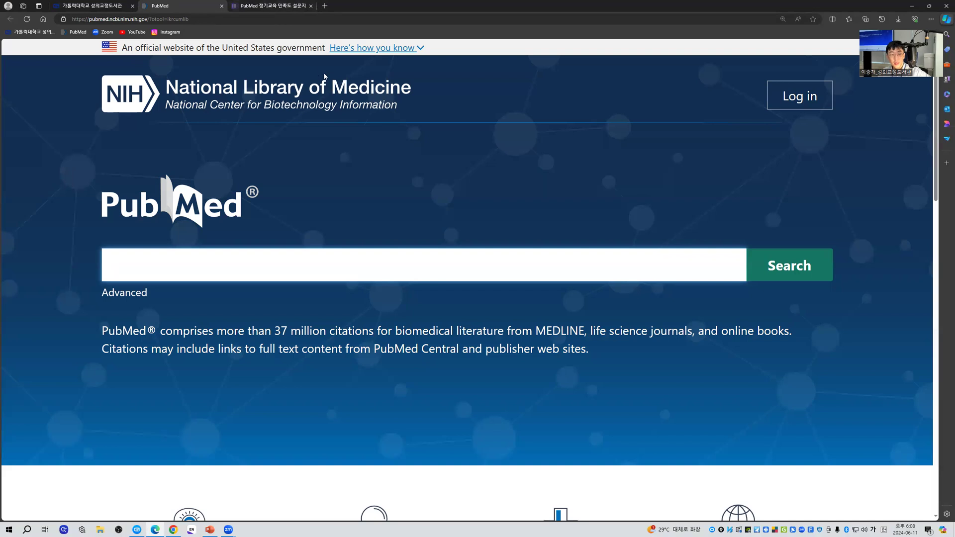
Open pubmed.gov directly in a new browser tab.
{"action": "left_click", "coordinate": [325, 6]}
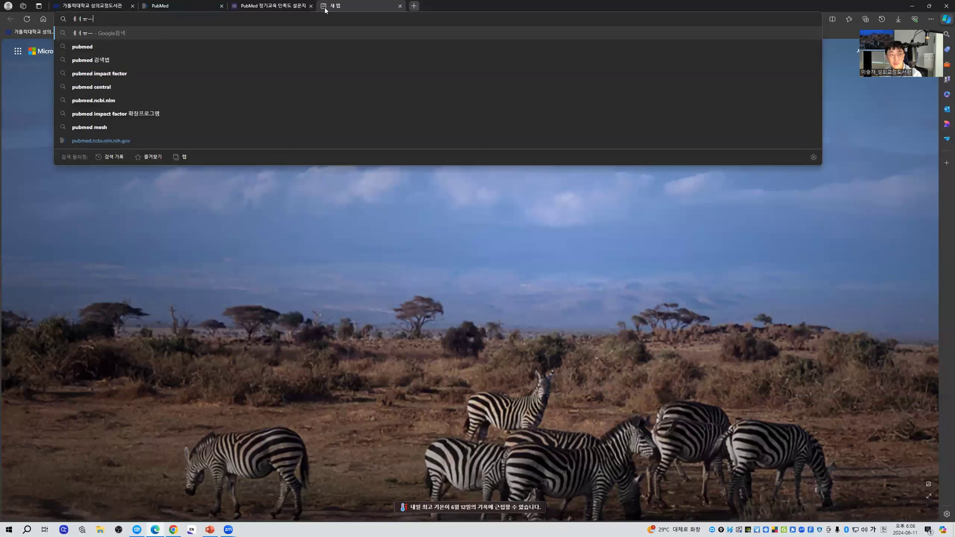
{"action": "type", "text": "pubmed.go"}
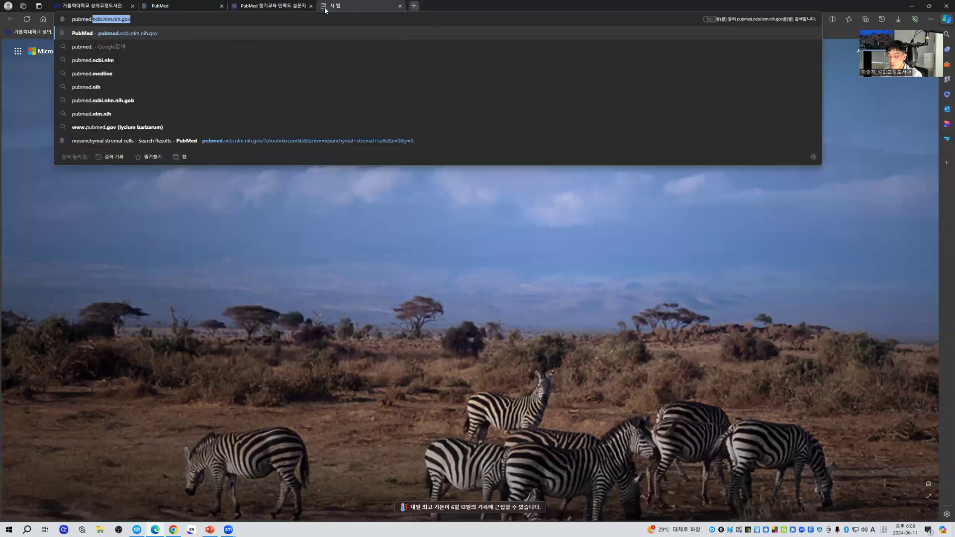
{"action": "type", "text": "v"}
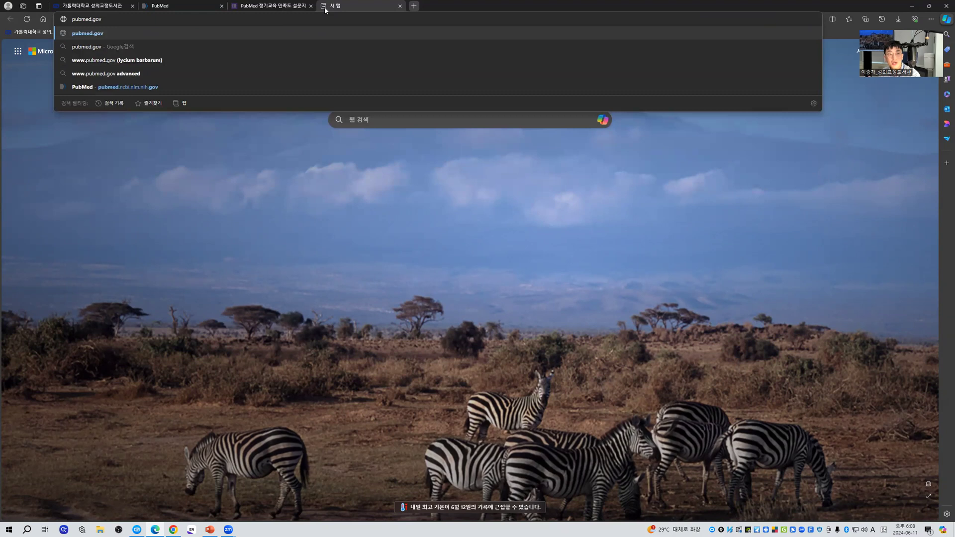
{"action": "key", "text": "Return"}
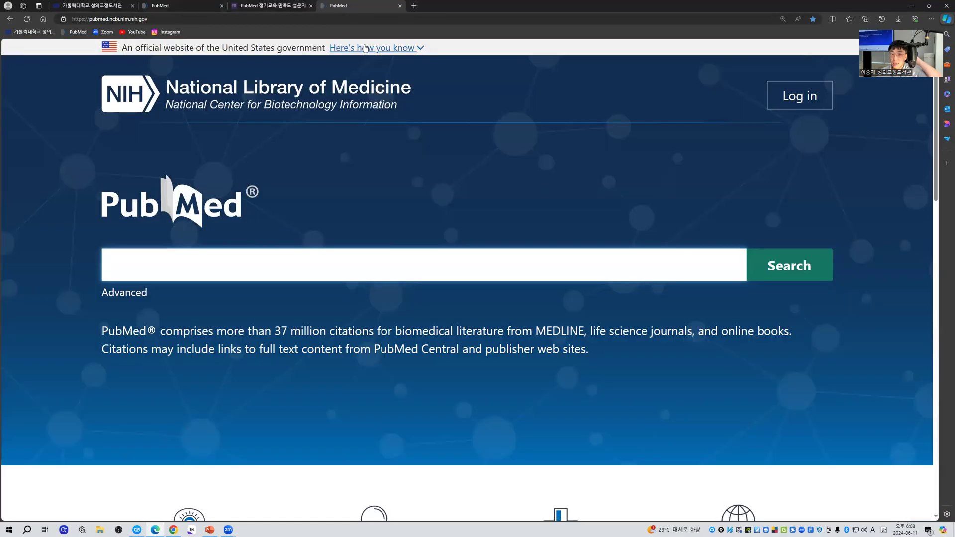
Compare the address of the PubMed page opened through the library with the direct one, and close the pubmed.gov tab.
{"action": "left_click", "coordinate": [184, 3]}
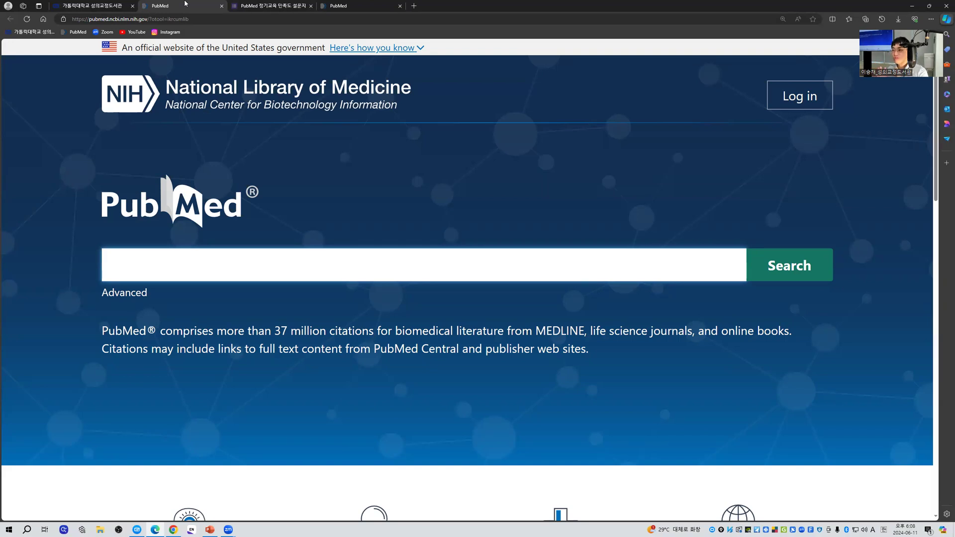
{"action": "left_click", "coordinate": [191, 17]}
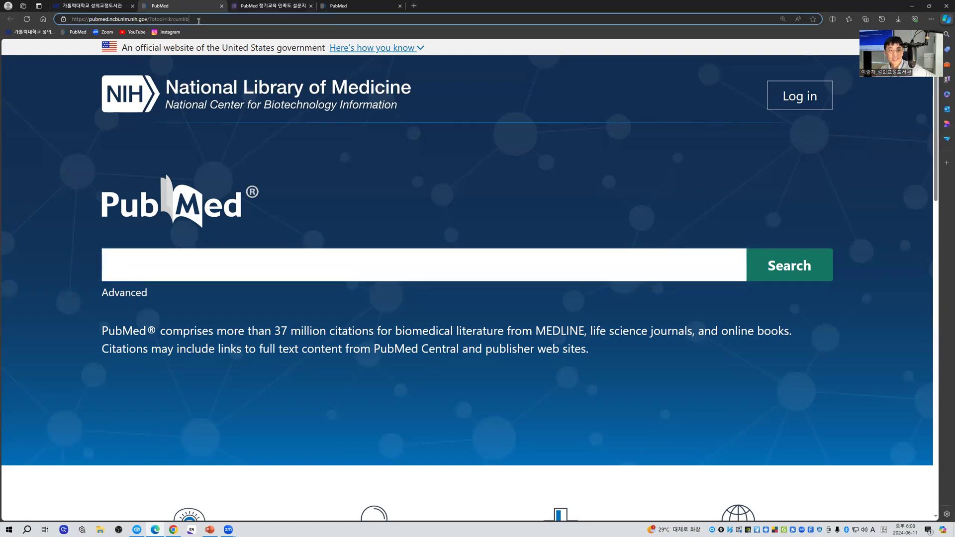
{"action": "key", "text": "Return"}
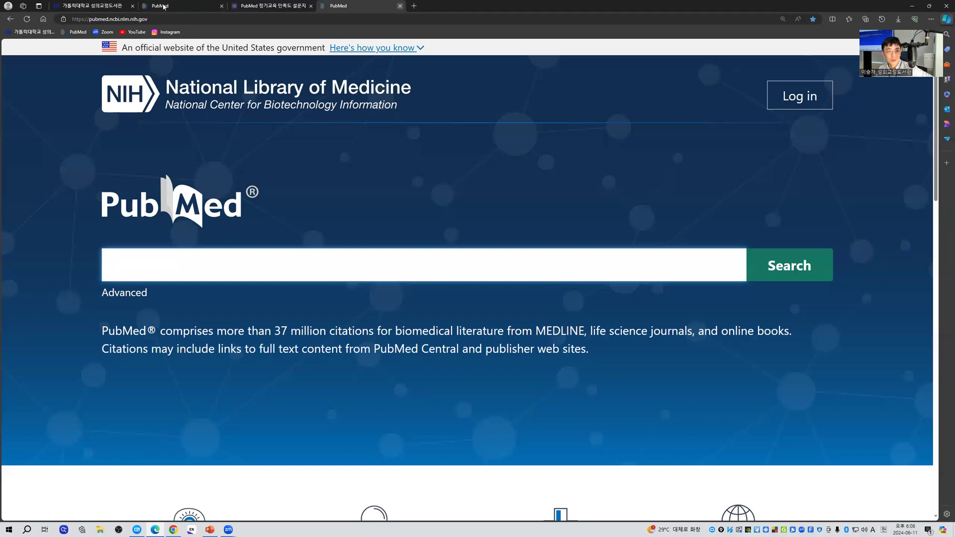
{"action": "key", "text": "ctrl+w"}
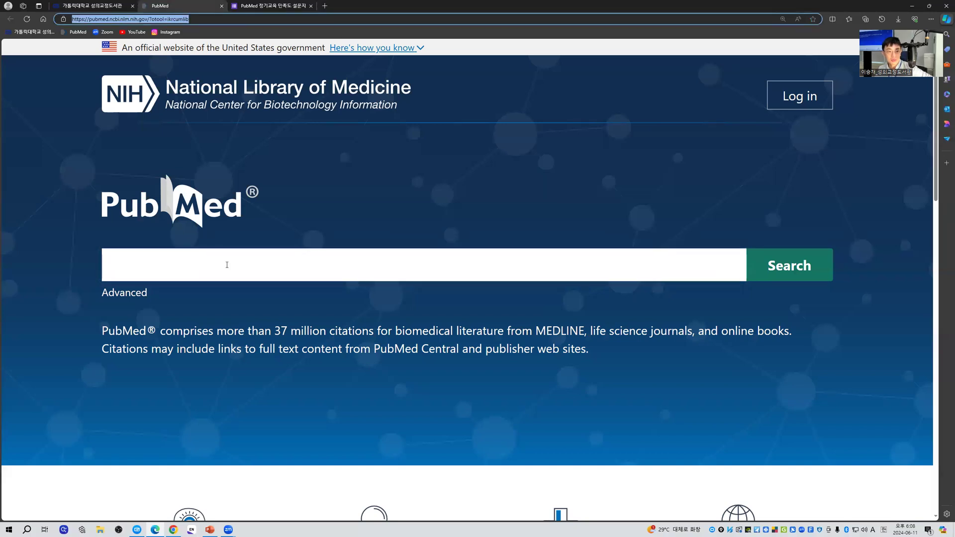
Search PubMed for "metabolic syndrome prevalence" using the keyword suggested for "metabolic syndrome".
{"action": "left_click", "coordinate": [316, 271]}
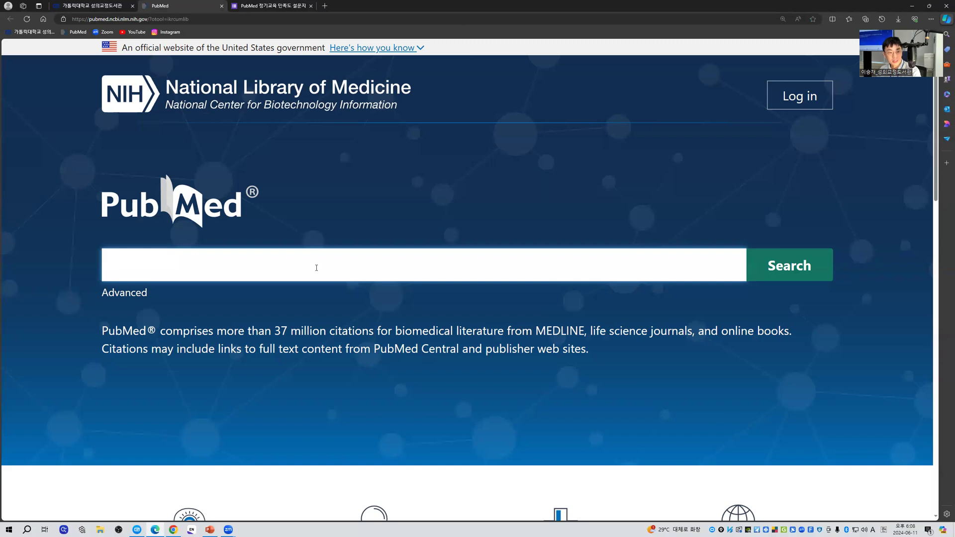
{"action": "type", "text": "meta"}
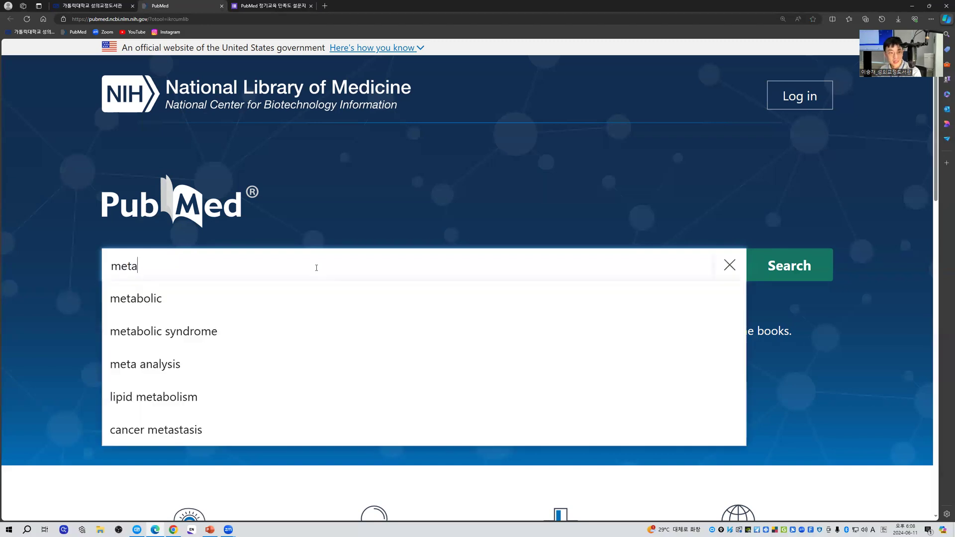
{"action": "type", "text": "olic "}
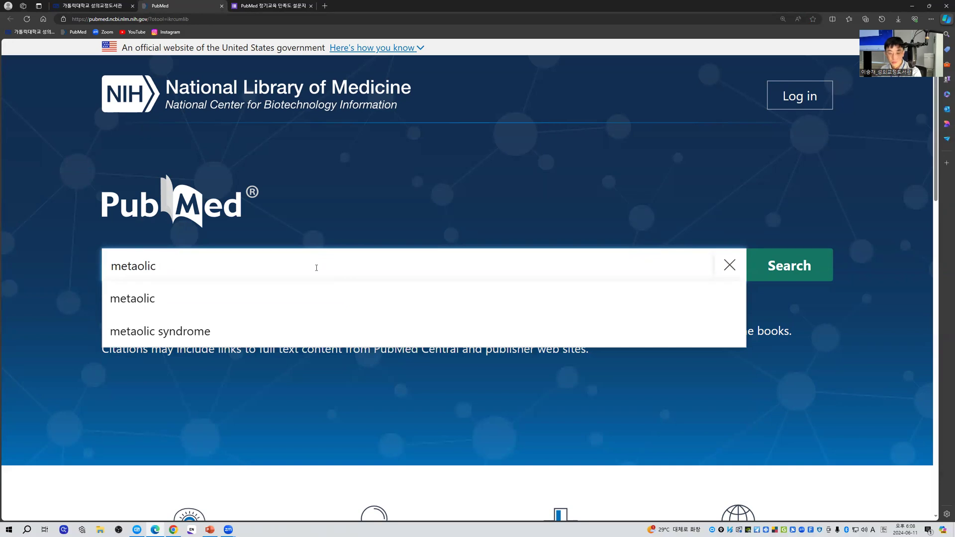
{"action": "type", "text": "syndrome"}
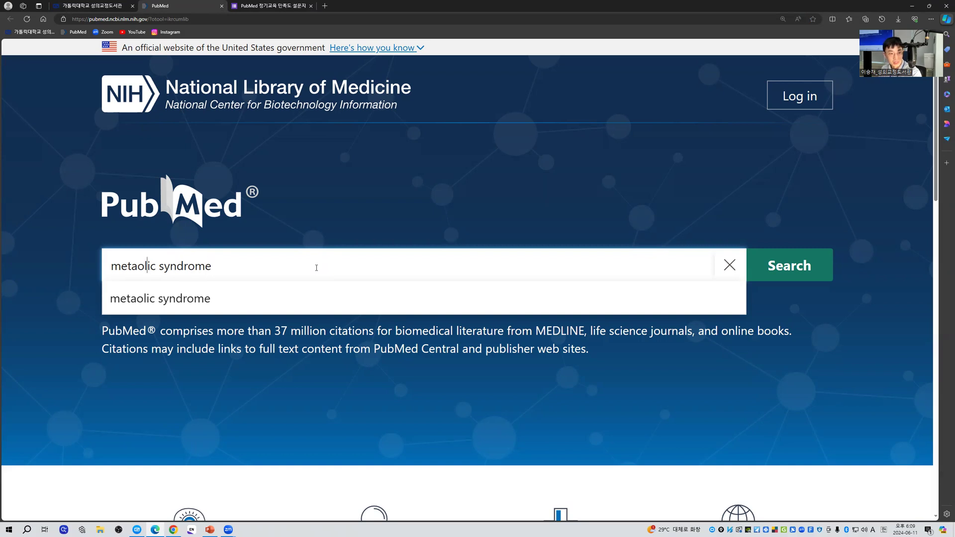
{"action": "type", "text": "b"}
{"action": "key", "text": "Right"}
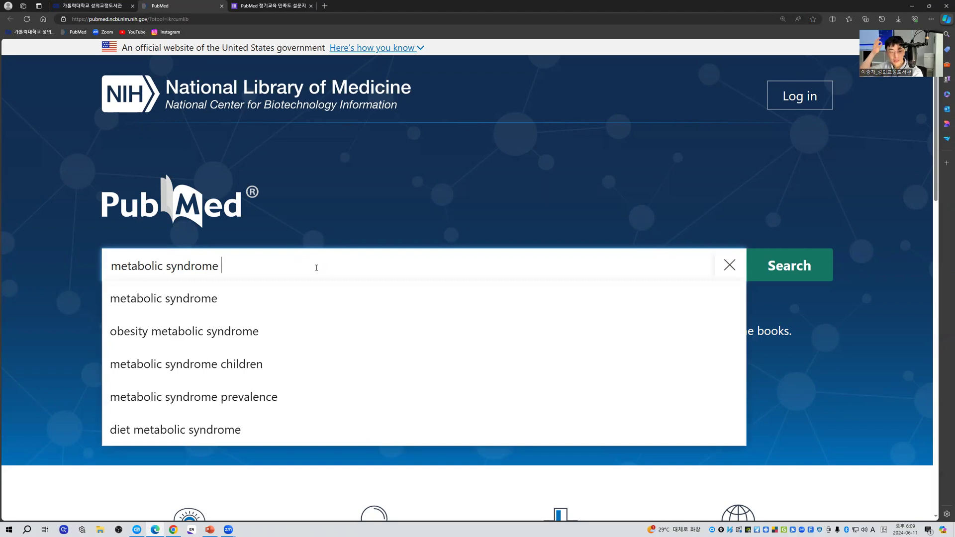
{"action": "left_click", "coordinate": [259, 398]}
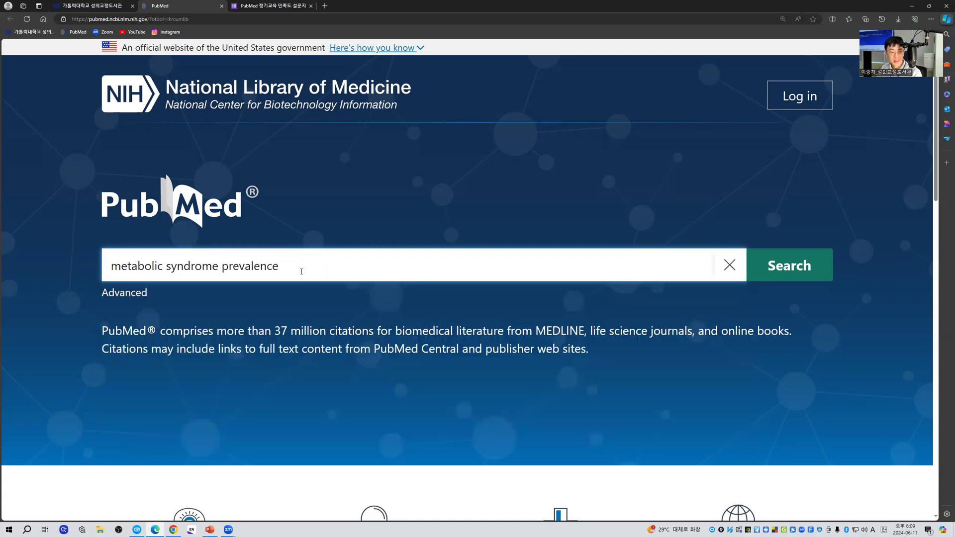
{"action": "left_click", "coordinate": [300, 269]}
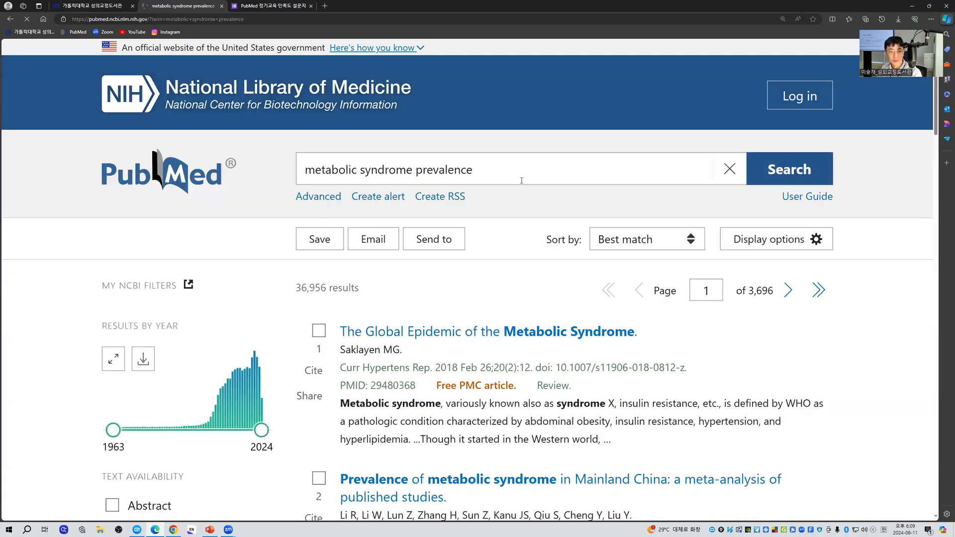
Change the PubMed query to the suggested "metabolic syndrome children" and refine it to "metabolic syndrome children adolescents".
{"action": "left_click", "coordinate": [522, 171]}
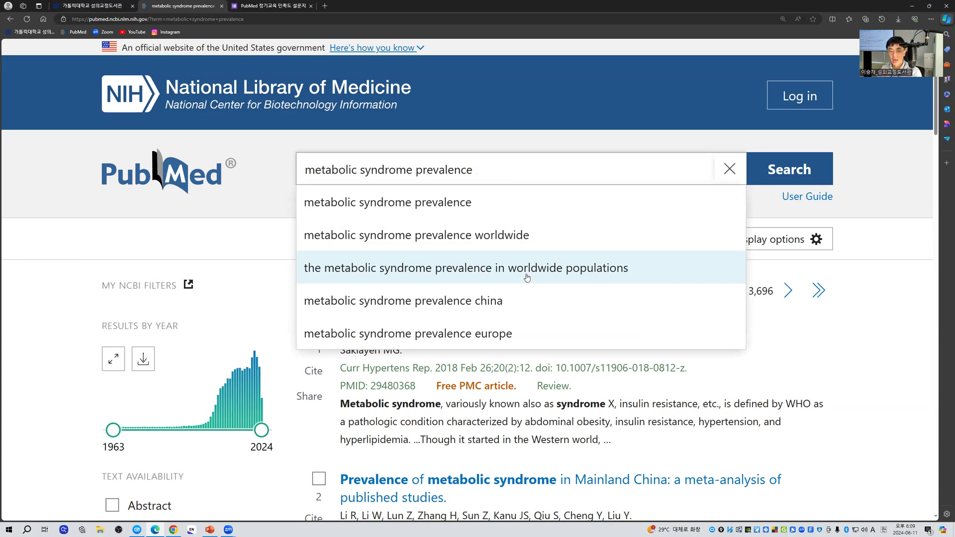
{"action": "key", "text": "Escape"}
{"action": "key", "text": "BackSpace"}
{"action": "key", "text": "BackSpace"}
{"action": "key", "text": "BackSpace"}
{"action": "key", "text": "BackSpace"}
{"action": "key", "text": "BackSpace"}
{"action": "key", "text": "BackSpace"}
{"action": "key", "text": "BackSpace"}
{"action": "key", "text": "BackSpace"}
{"action": "key", "text": "BackSpace"}
{"action": "key", "text": "BackSpace"}
{"action": "key", "text": "BackSpace"}
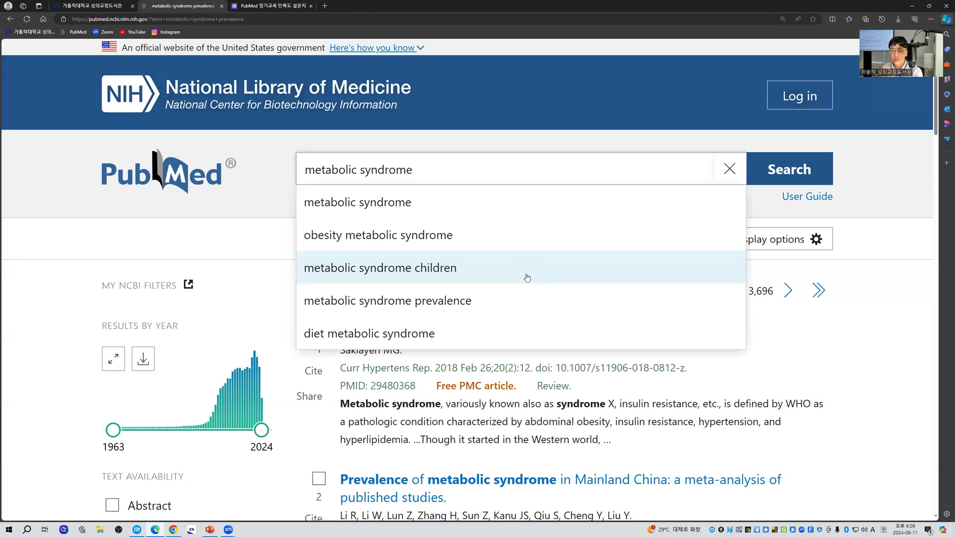
{"action": "left_click", "coordinate": [526, 277]}
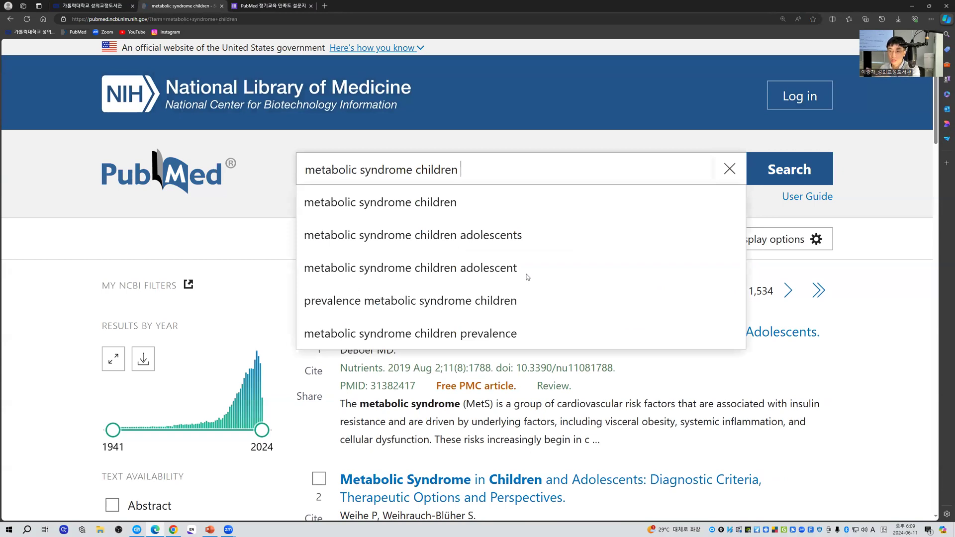
{"action": "left_click", "coordinate": [522, 244]}
{"action": "key", "text": "Return"}
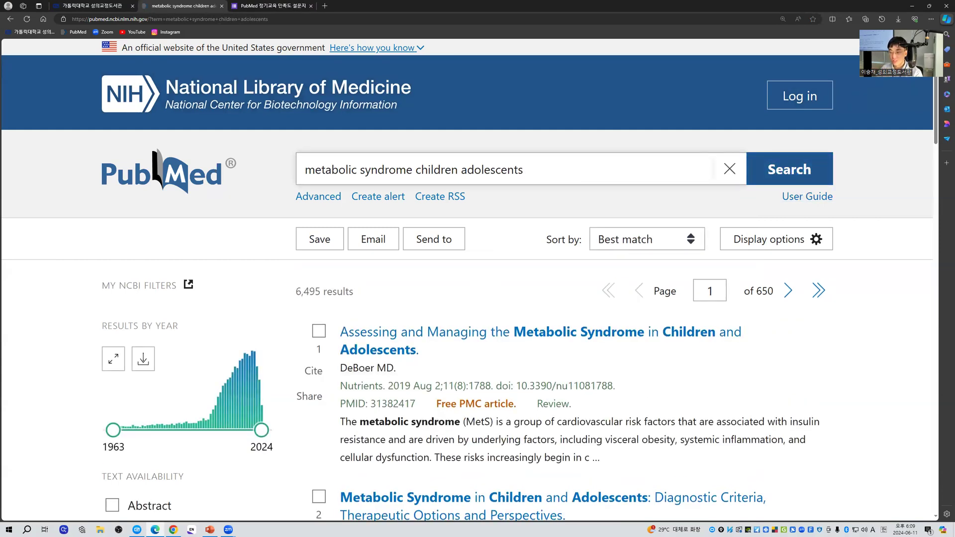
Switch to PowerPoint, start the slide show from the current slide and advance to slide 8 on PubMed 검색.
{"action": "key", "text": "alt+Tab"}
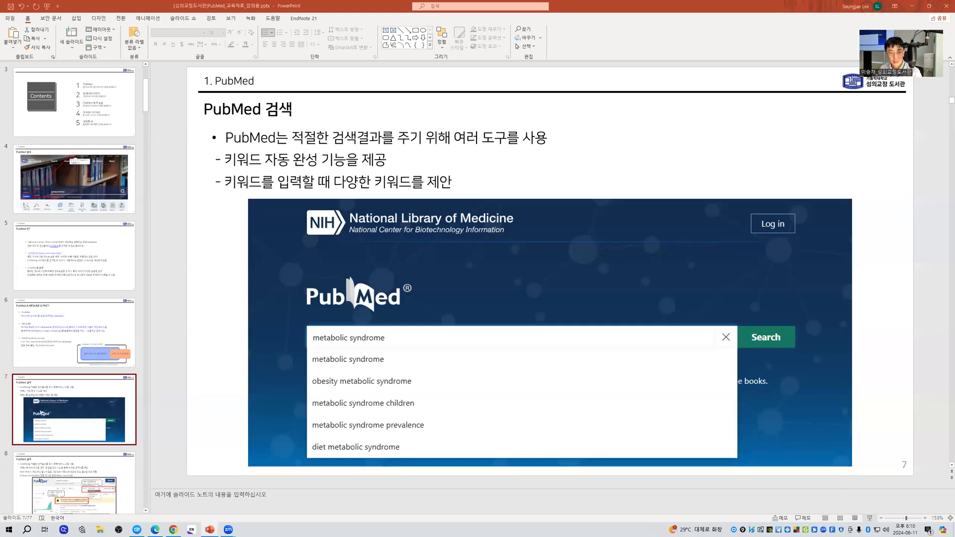
{"action": "key", "text": "shift+F5"}
{"action": "key", "text": "Right"}
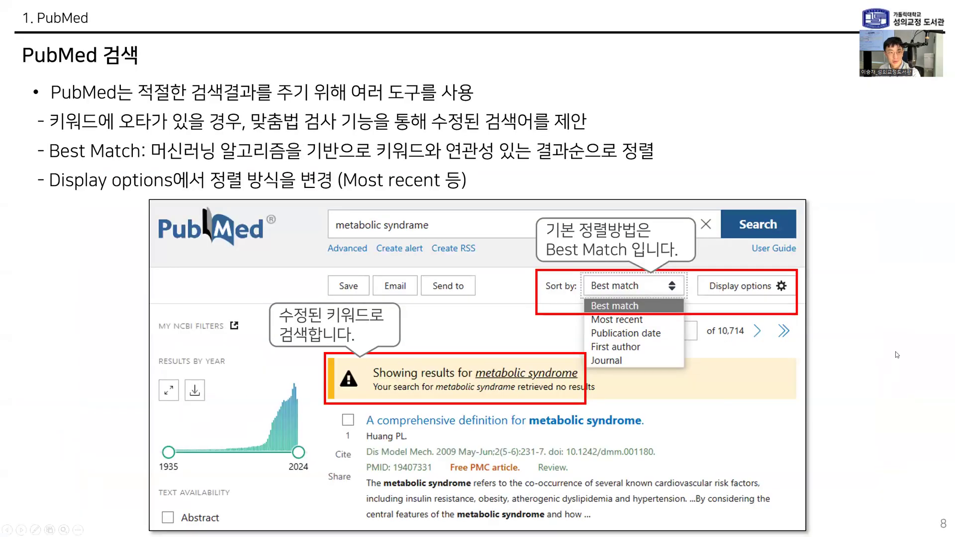
Turn on the slide show highlighter and mark the misspelled letters in "syndrame" and the "Showing results for metabolic syndrome" notice.
{"action": "right_click", "coordinate": [843, 355]}
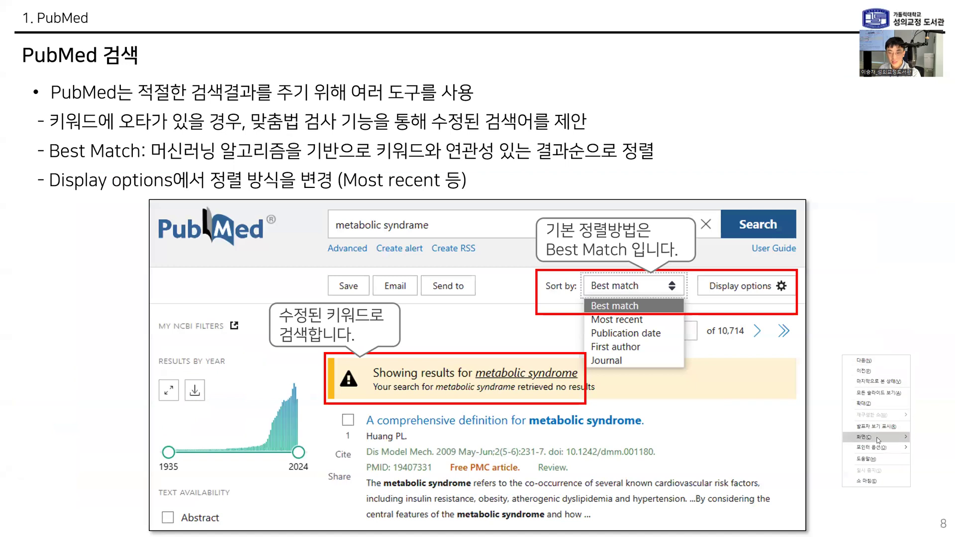
{"action": "mouse_move", "coordinate": [878, 447]}
{"action": "left_click", "coordinate": [791, 469]}
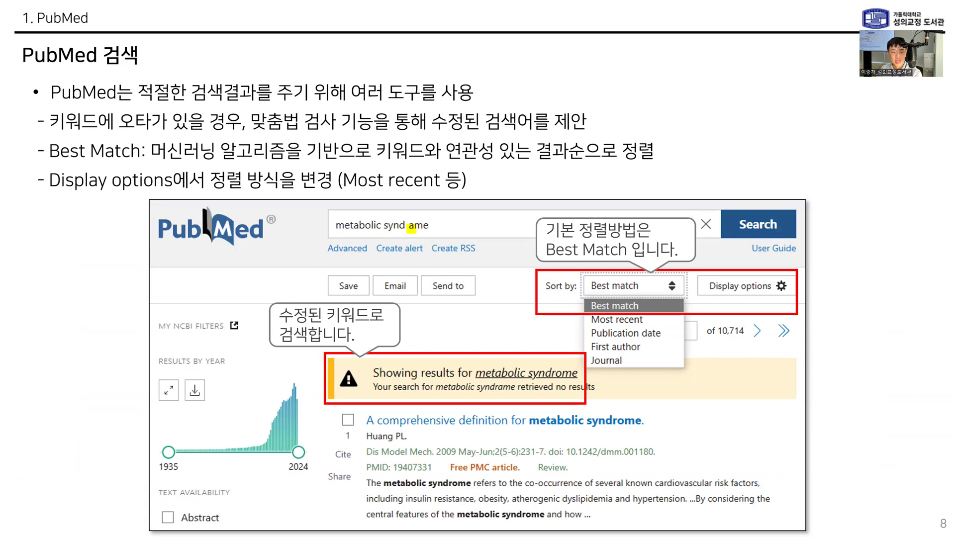
{"action": "left_click_drag", "start_coordinate": [369, 373], "coordinate": [579, 380]}
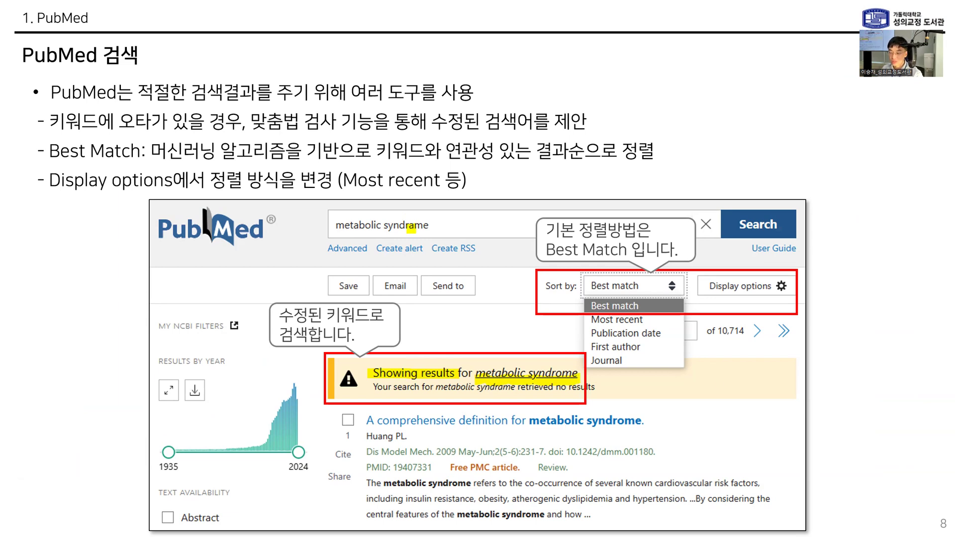
Switch to the browser and search PubMed for the deliberately misspelled query "metaolic syndrome".
{"action": "key", "text": "alt+Tab"}
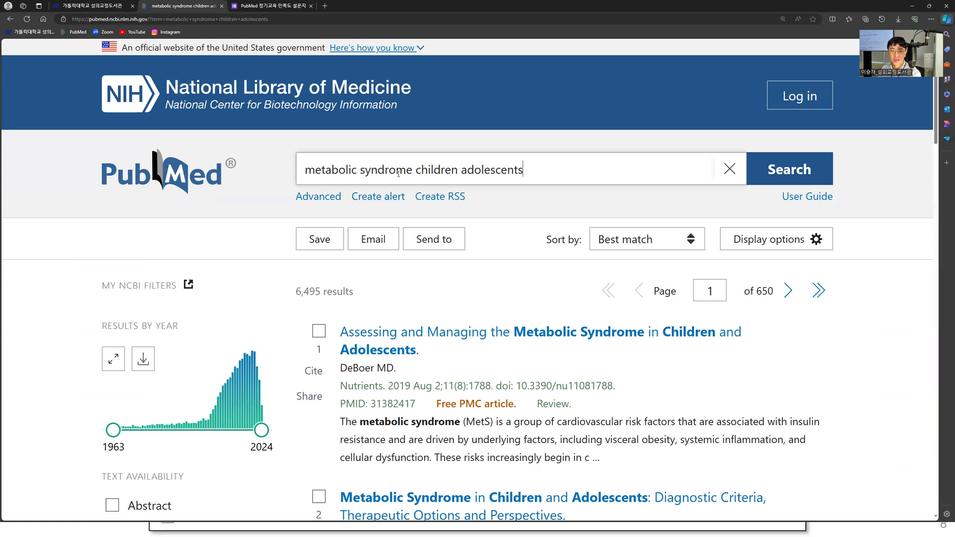
{"action": "left_click_drag", "start_coordinate": [411, 171], "coordinate": [661, 164]}
{"action": "key", "text": "BackSpace"}
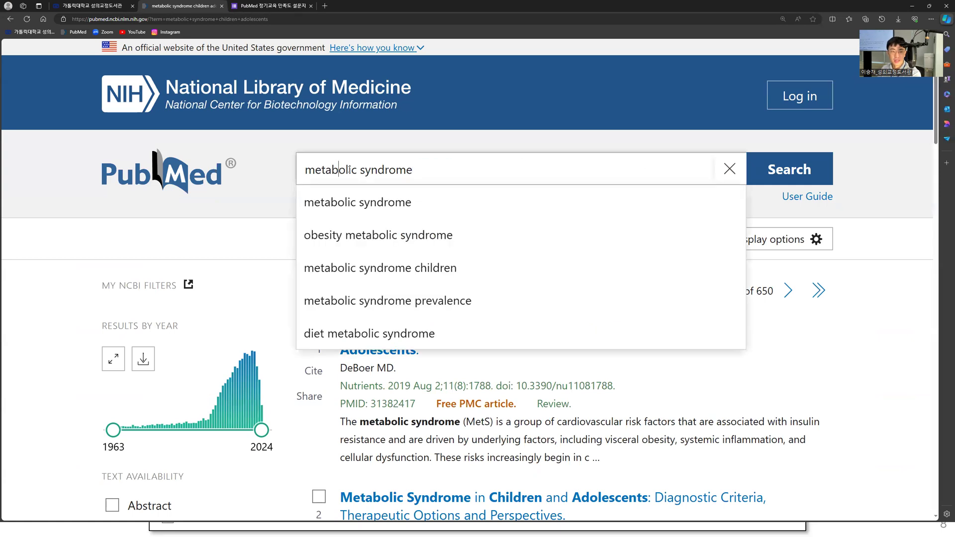
{"action": "left_click", "coordinate": [339, 171]}
{"action": "key", "text": "BackSpace"}
{"action": "key", "text": "Return"}
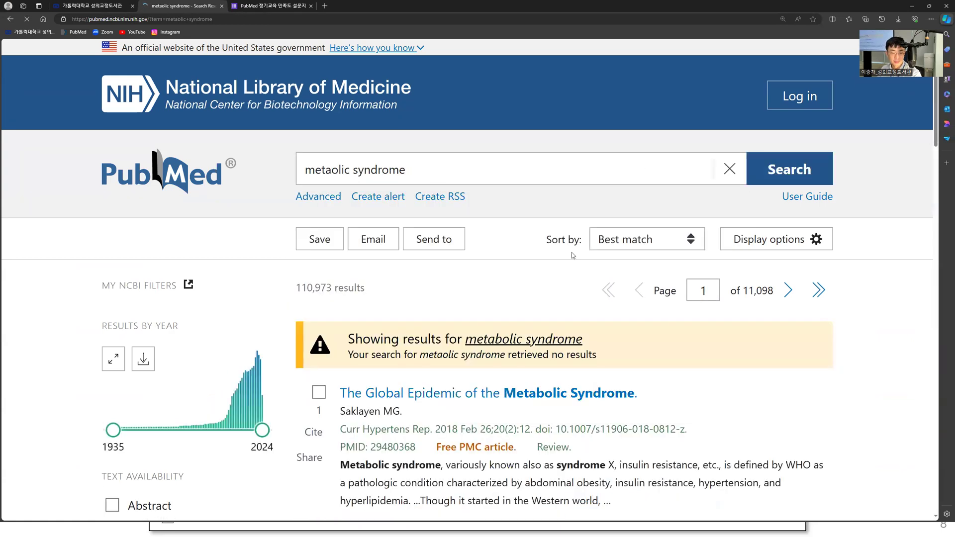
{"action": "left_click", "coordinate": [331, 172]}
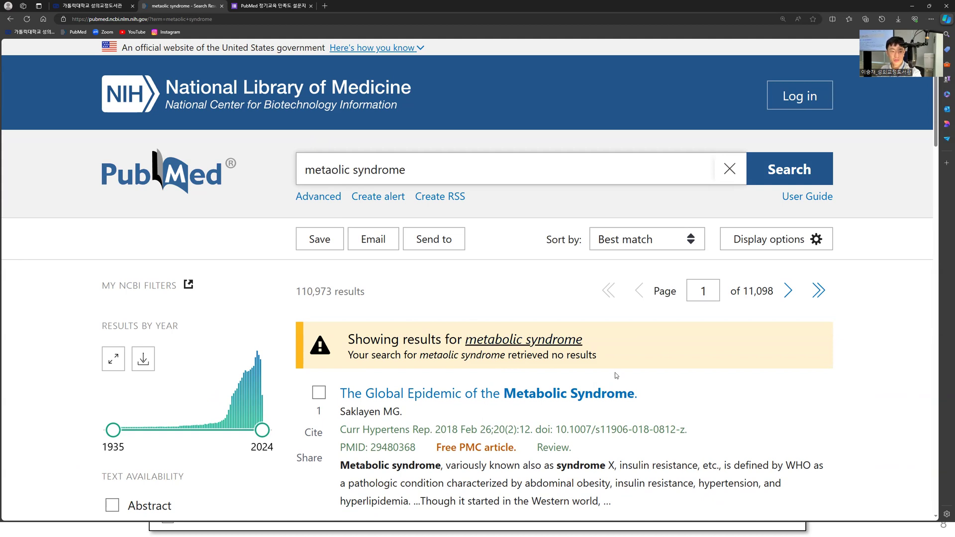
Examine the spelling-correction notice above the results and run the search with the suggested "metabolic syndrome".
{"action": "left_click_drag", "start_coordinate": [348, 355], "coordinate": [506, 356]}
{"action": "left_click", "coordinate": [431, 356]}
{"action": "left_click", "coordinate": [506, 356]}
{"action": "left_click_drag", "start_coordinate": [609, 356], "coordinate": [507, 357]}
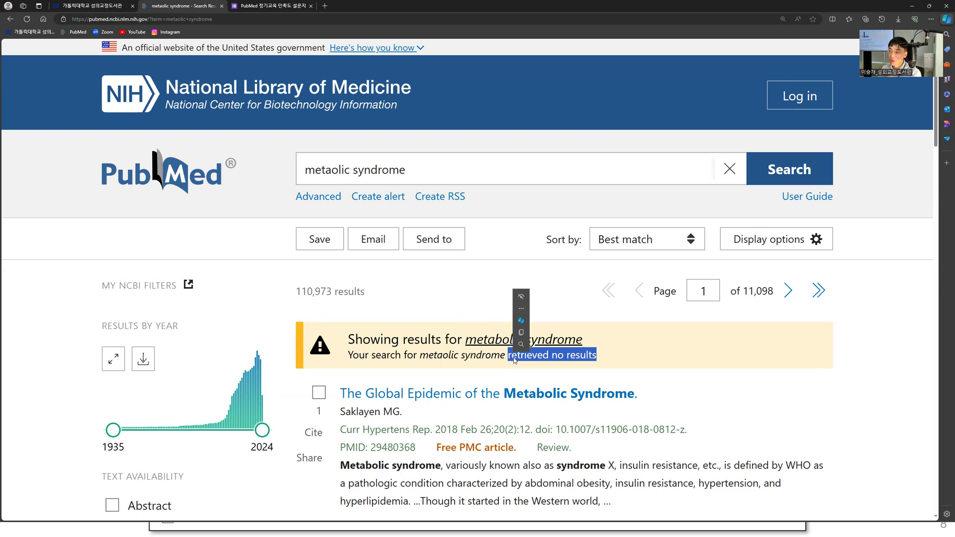
{"action": "mouse_move", "coordinate": [516, 350]}
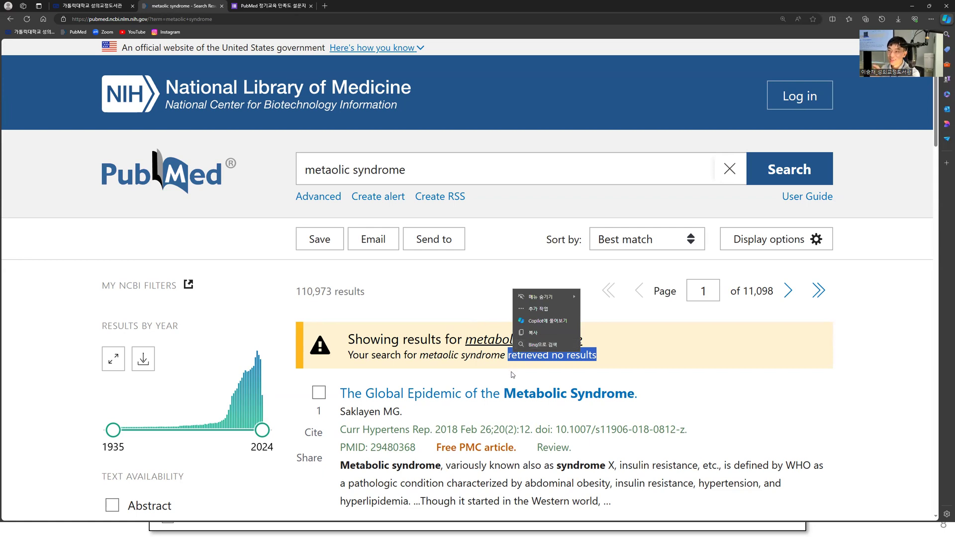
{"action": "left_click", "coordinate": [502, 354]}
{"action": "left_click_drag", "start_coordinate": [504, 355], "coordinate": [420, 358]}
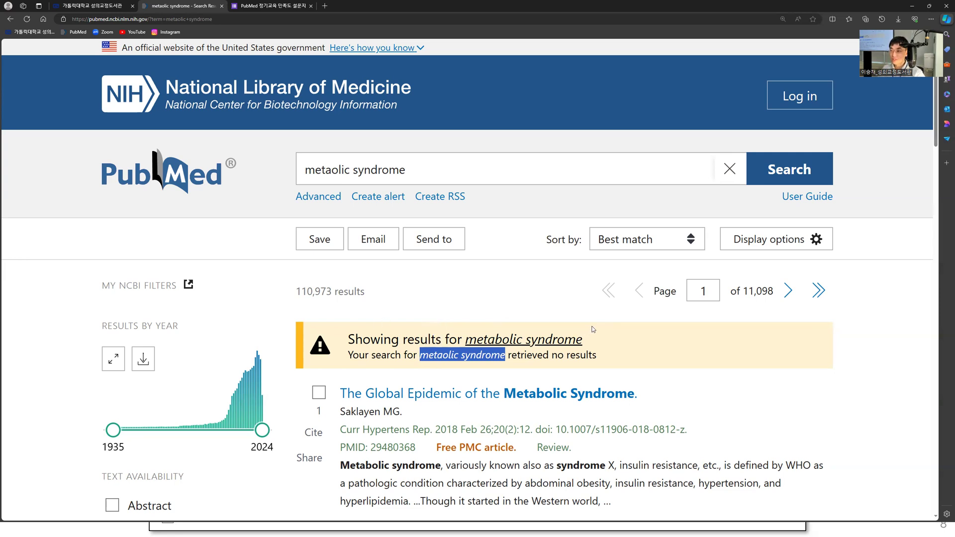
{"action": "left_click", "coordinate": [567, 344]}
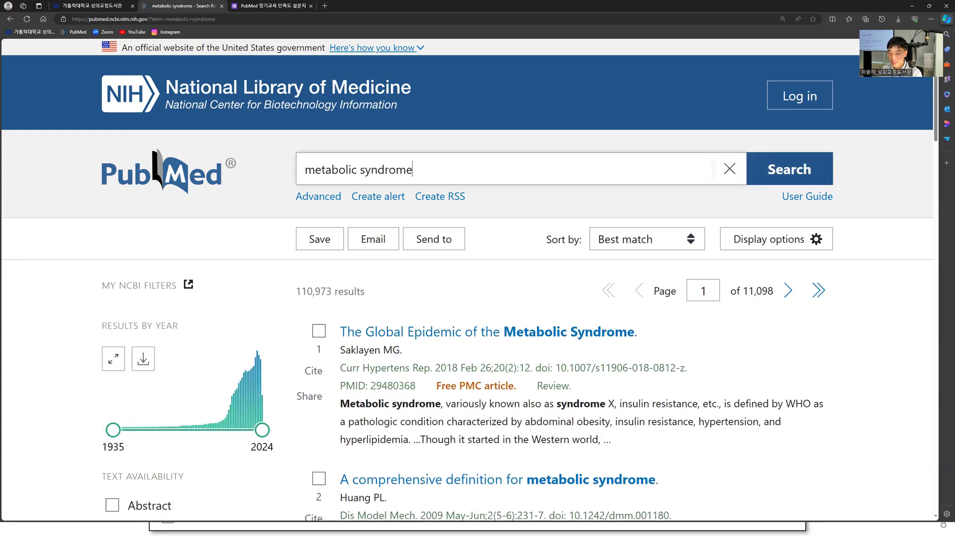
Return to the slide show and highlight "Sort by: Best match" in the slide's PubMed image.
{"action": "key", "text": "alt+Tab"}
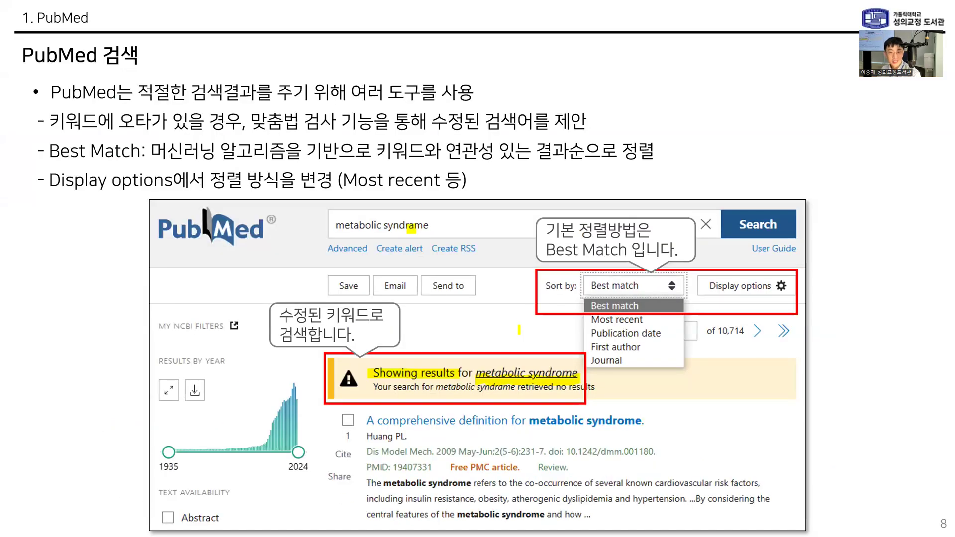
{"action": "left_click_drag", "start_coordinate": [548, 287], "coordinate": [643, 285]}
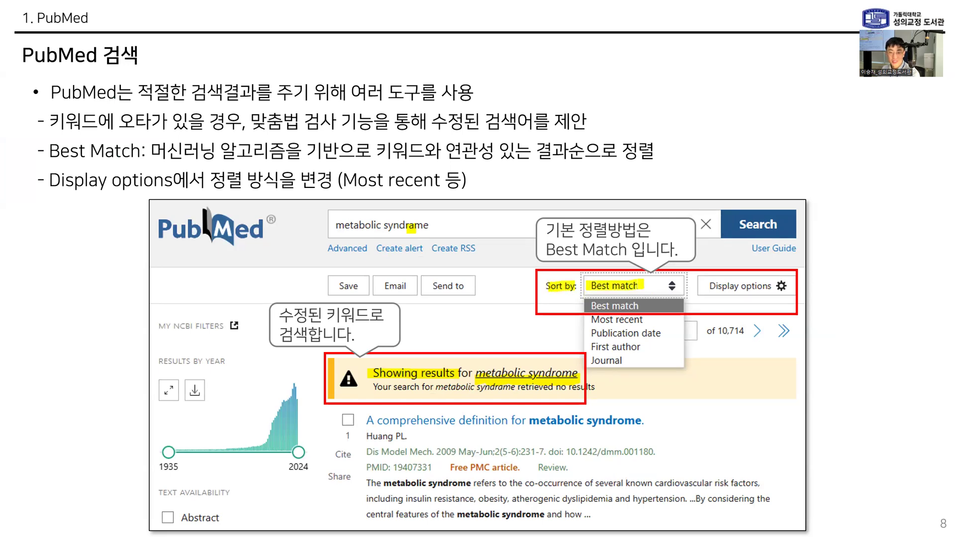
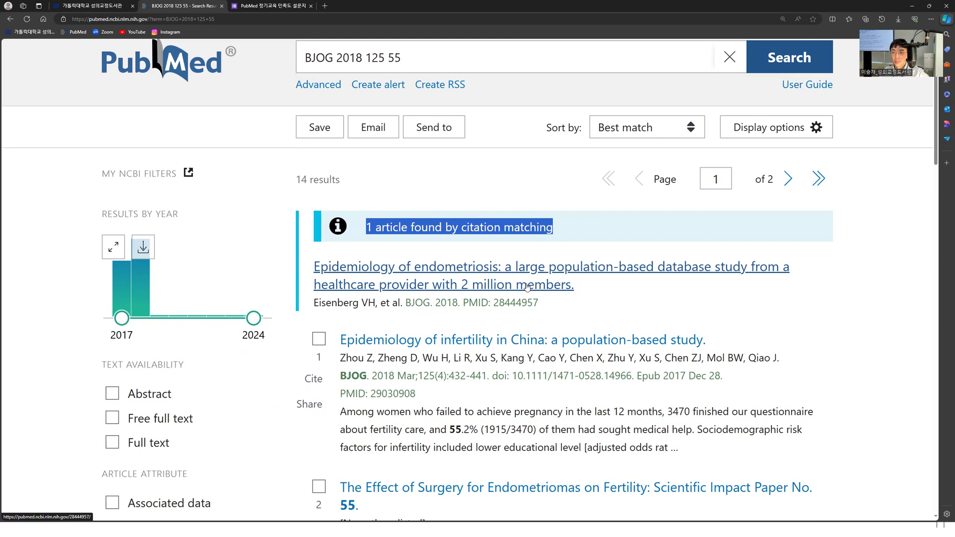
Point out "2018 125 55" in the BJOG citation query, switch back to the slide show and advance to slide 12.
{"action": "left_click_drag", "start_coordinate": [401, 58], "coordinate": [337, 59]}
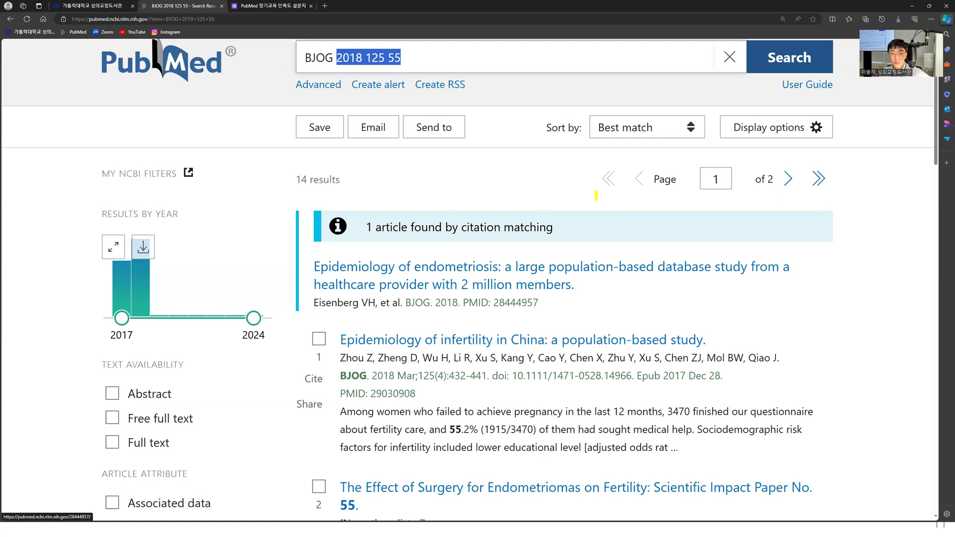
{"action": "key", "text": "alt+Tab"}
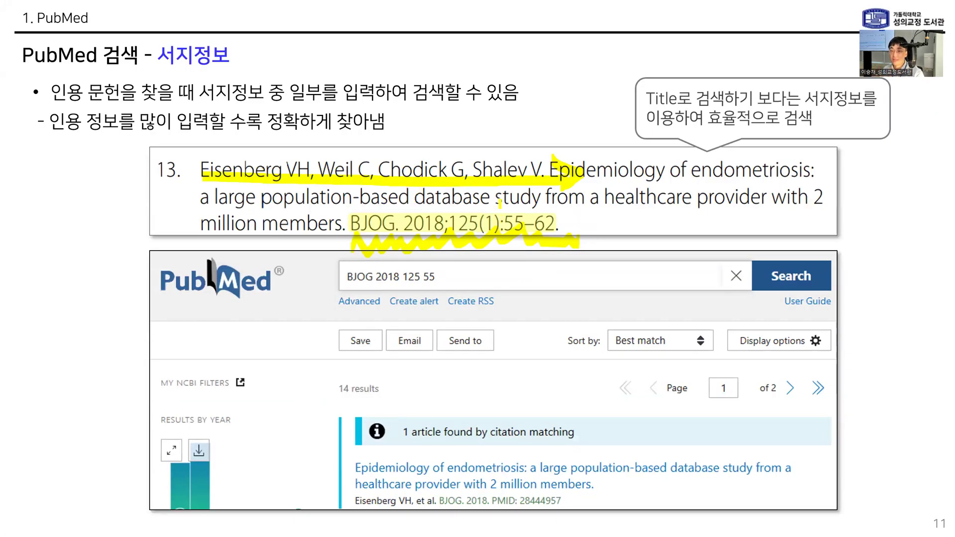
{"action": "key", "text": "Right"}
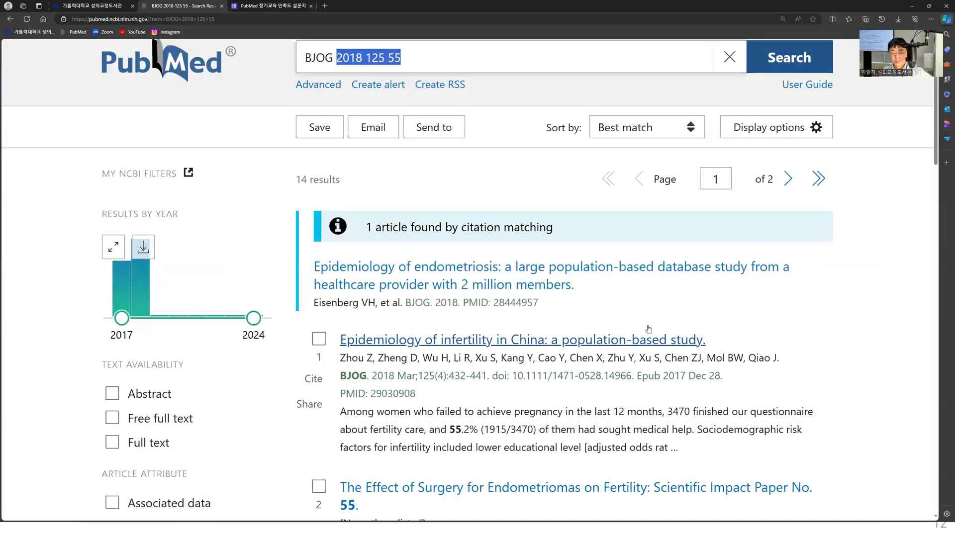
Replace the PubMed query with an author's surname and first-name initial and run the search.
{"action": "scroll", "coordinate": [430, 171], "scroll_direction": "up", "scroll_amount": 2}
{"action": "left_click", "coordinate": [430, 171]}
{"action": "key", "text": "ctrl+a"}
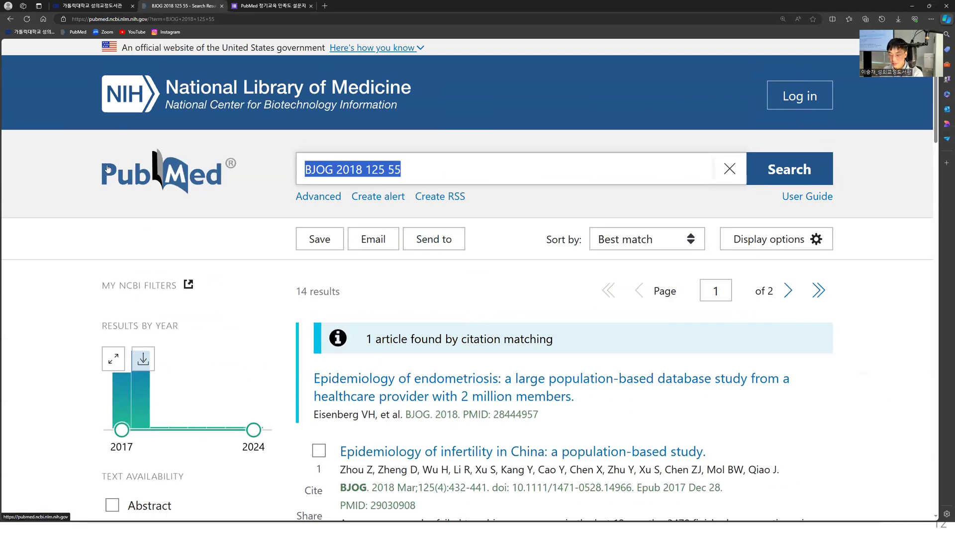
{"action": "type", "text": "hans"}
{"action": "key", "text": "BackSpace"}
{"action": "type", "text": "n"}
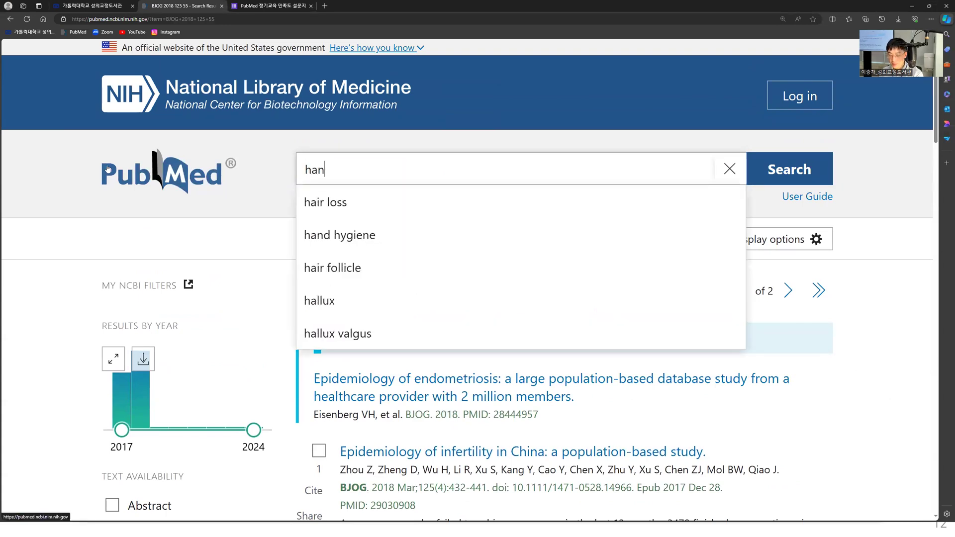
{"action": "type", "text": "sen K"}
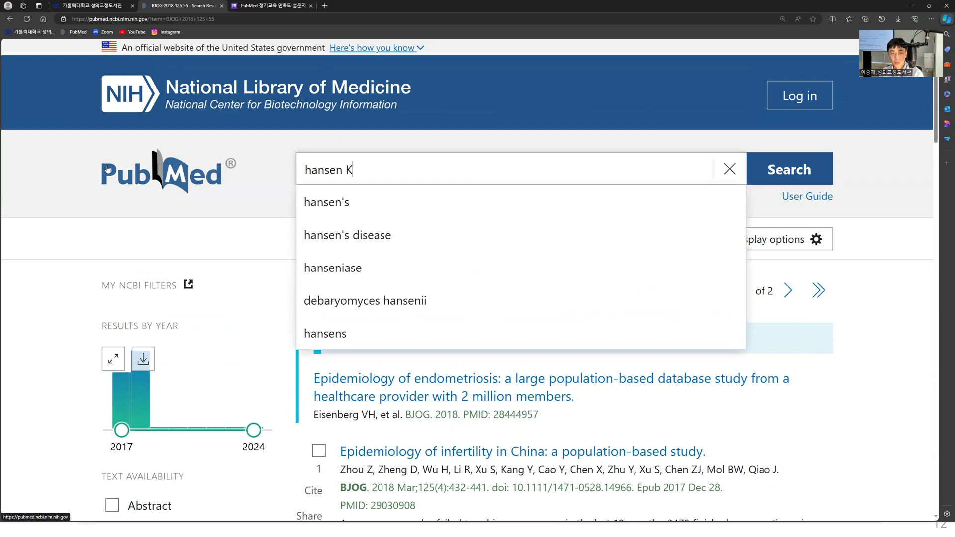
{"action": "key", "text": "Return"}
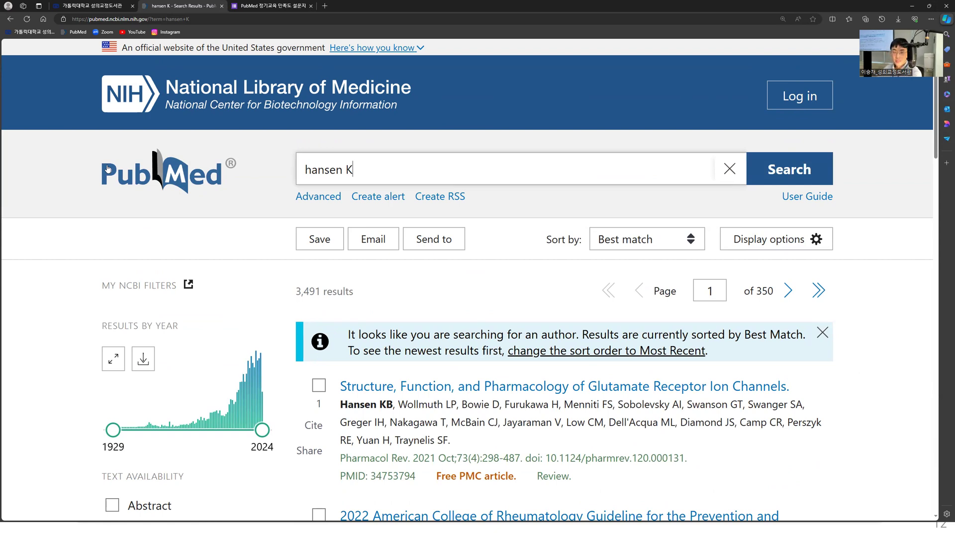
Compare the matched author names in the results and open the article "Structure, Function, and Pharmacology of Glutamate Receptor Ion Channels".
{"action": "scroll", "coordinate": [403, 286], "scroll_direction": "down", "scroll_amount": 3}
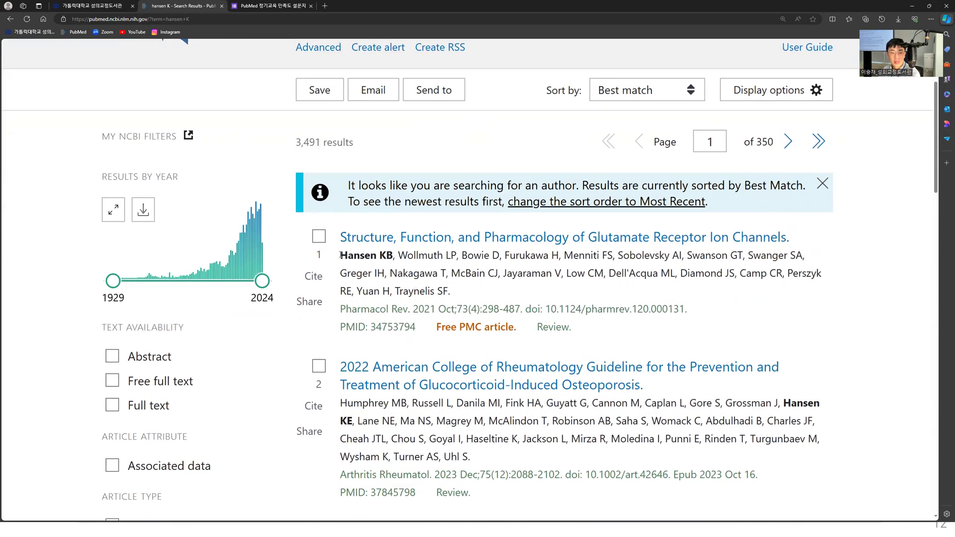
{"action": "left_click_drag", "start_coordinate": [341, 256], "coordinate": [396, 256]}
{"action": "left_click_drag", "start_coordinate": [783, 402], "coordinate": [353, 420]}
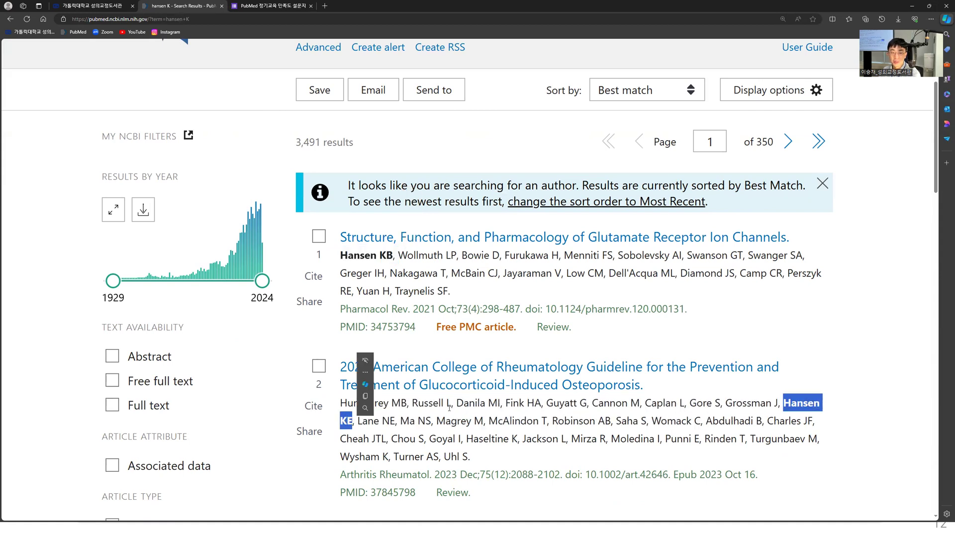
{"action": "scroll", "coordinate": [562, 379], "scroll_direction": "down", "scroll_amount": 2}
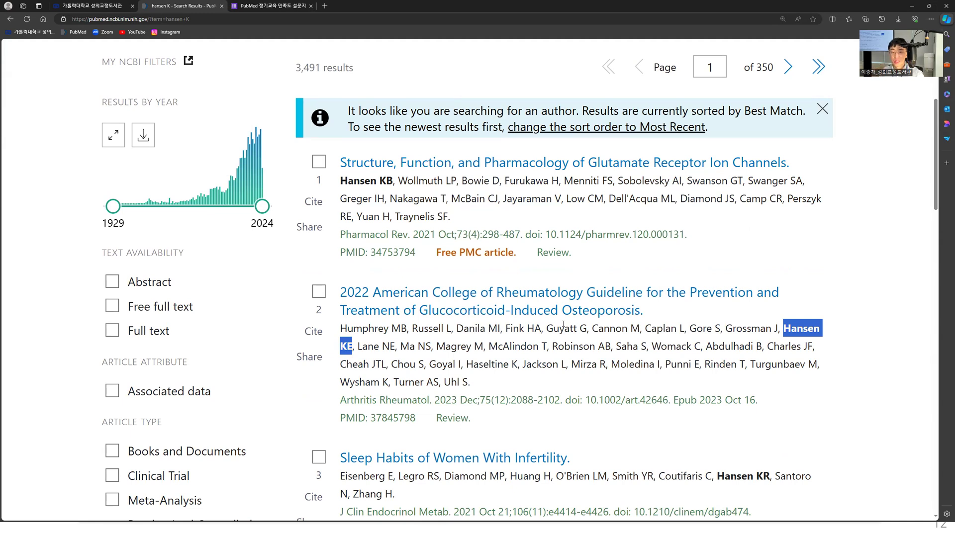
{"action": "left_click", "coordinate": [411, 205]}
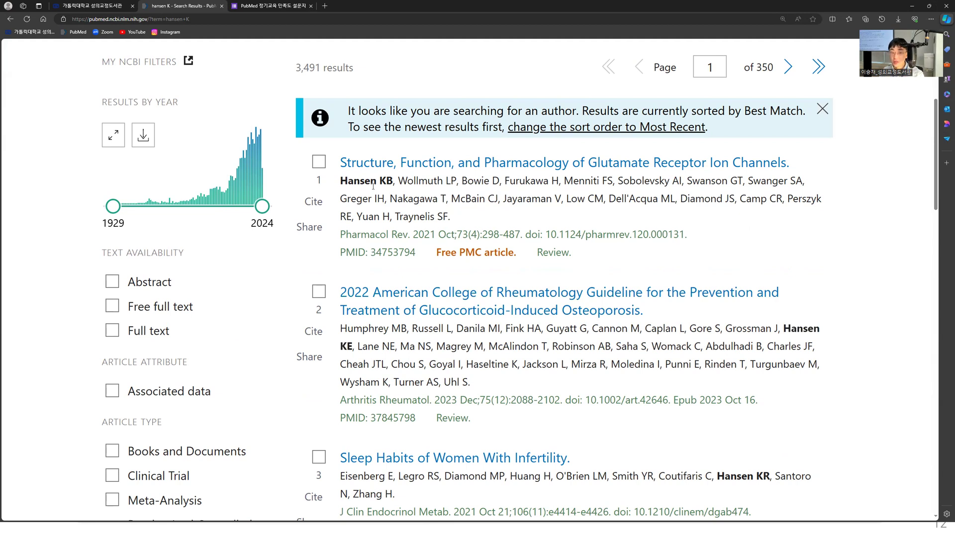
{"action": "left_click", "coordinate": [497, 170]}
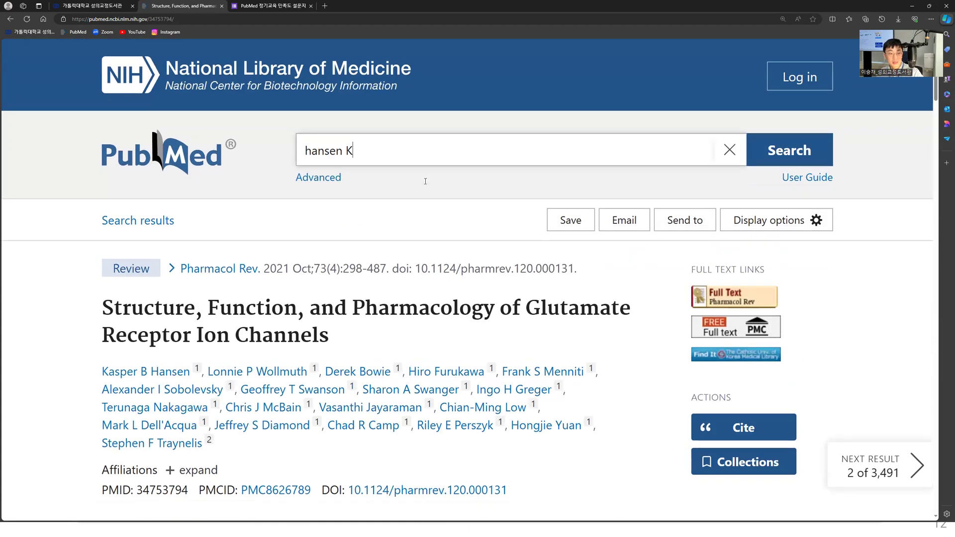
Expand the article's author affiliations and examine the first affiliation entry.
{"action": "scroll", "coordinate": [425, 181], "scroll_direction": "down", "scroll_amount": 3}
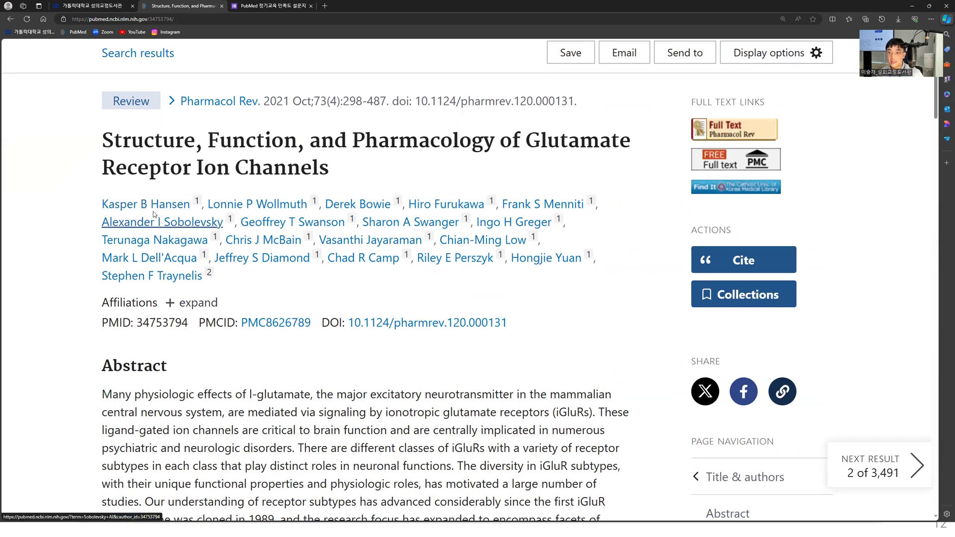
{"action": "left_click", "coordinate": [177, 304]}
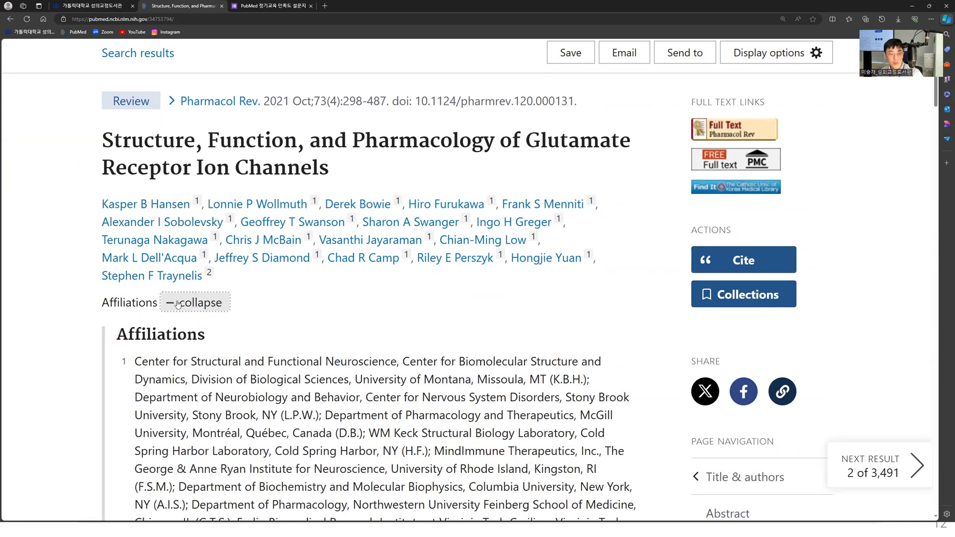
{"action": "scroll", "coordinate": [149, 318], "scroll_direction": "down", "scroll_amount": 1}
{"action": "left_click_drag", "start_coordinate": [134, 329], "coordinate": [453, 431]}
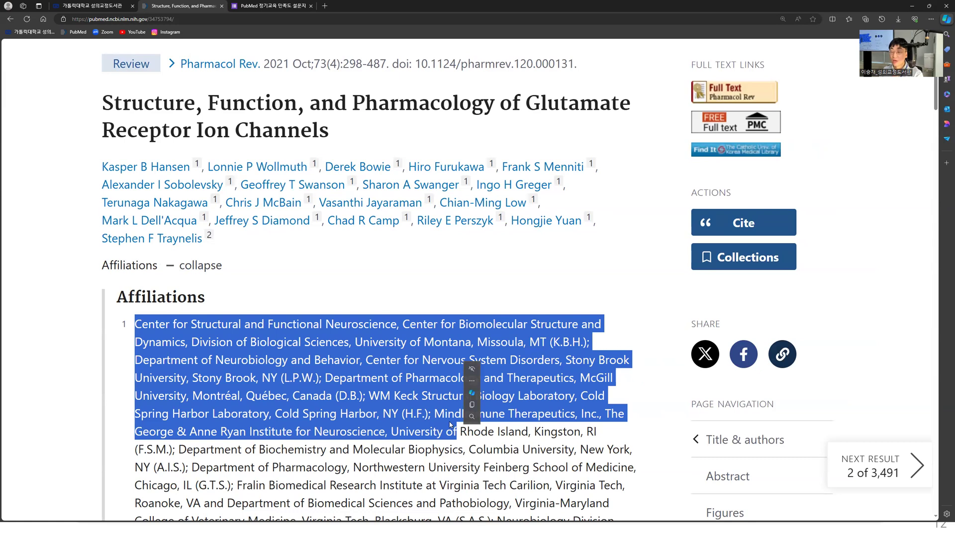
{"action": "left_click", "coordinate": [450, 425]}
{"action": "scroll", "coordinate": [450, 425], "scroll_direction": "up", "scroll_amount": 2}
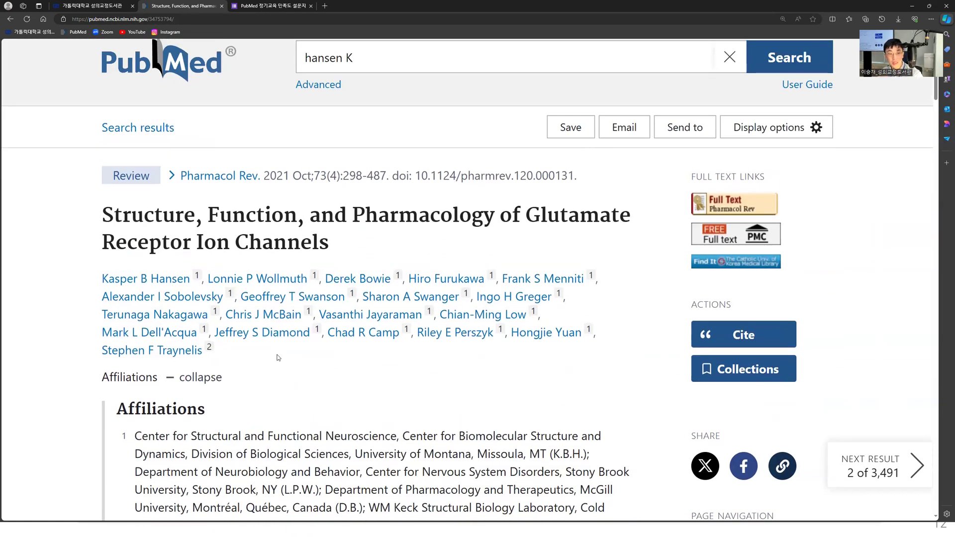
List the publications of the article's first author through the linked name and check the name used as the query.
{"action": "left_click", "coordinate": [173, 281]}
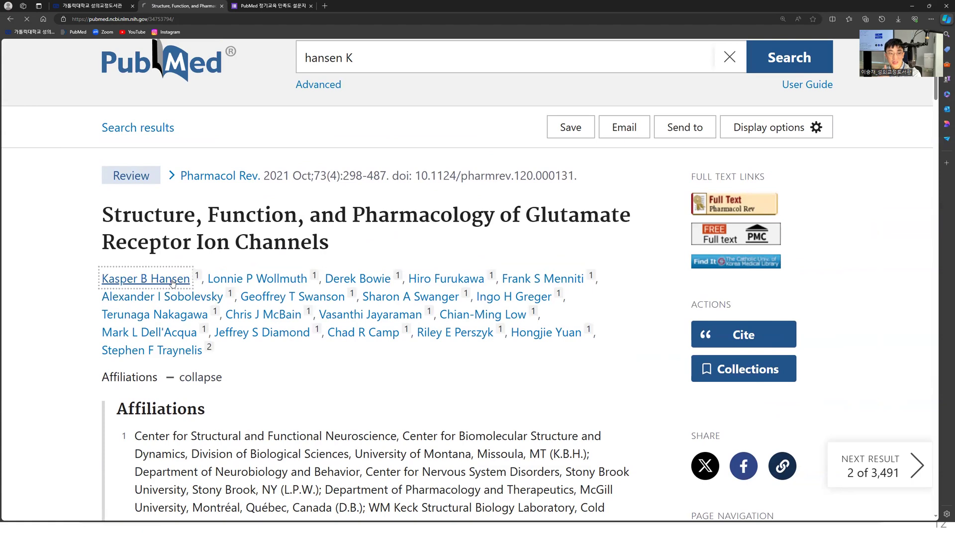
{"action": "key", "text": "alt+Left"}
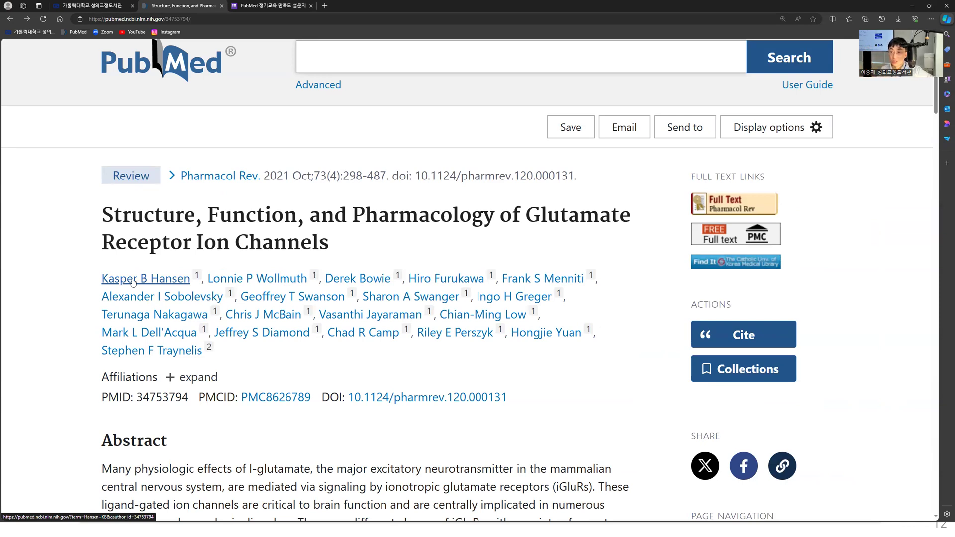
{"action": "left_click", "coordinate": [133, 282]}
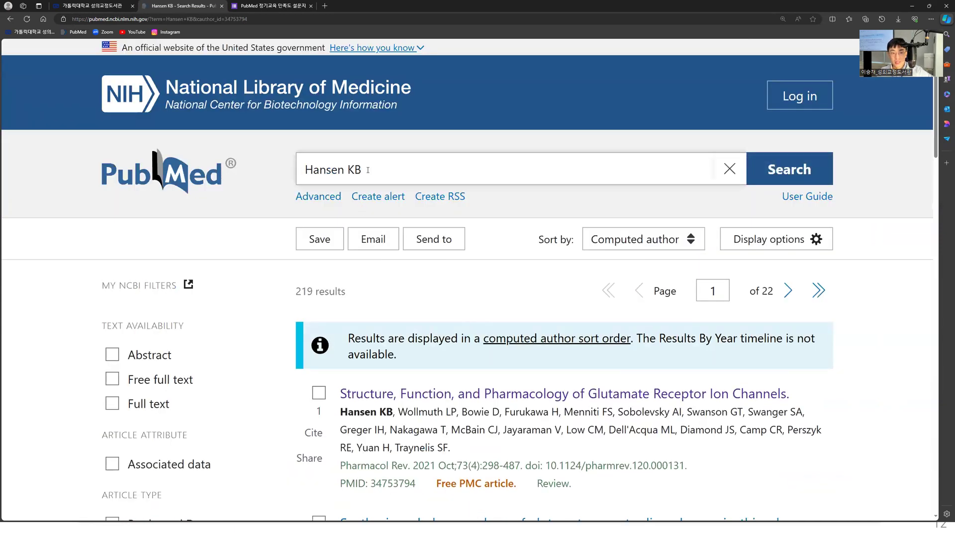
{"action": "key", "text": "ctrl+a"}
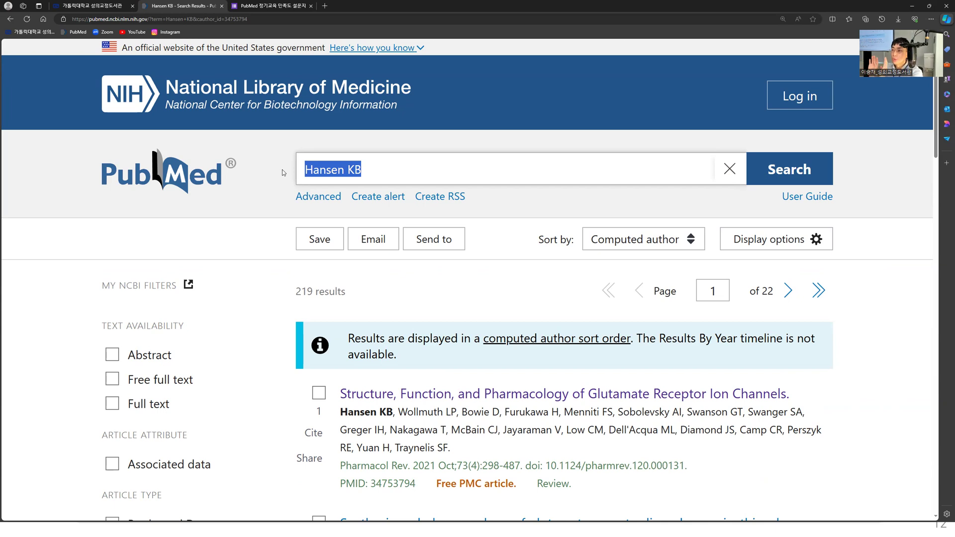
{"action": "left_click", "coordinate": [377, 175]}
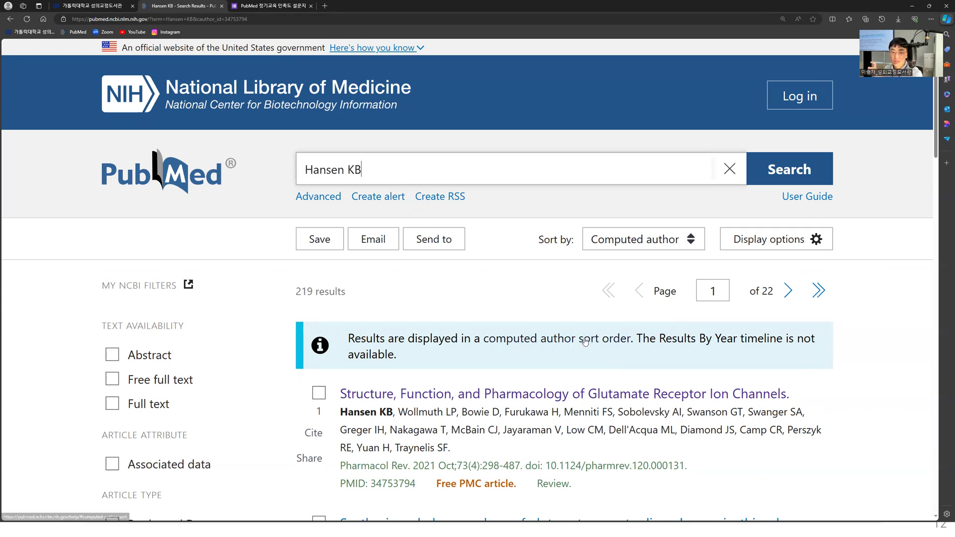
Examine the note about the computed author sort order above the author's search results.
{"action": "scroll", "coordinate": [427, 363], "scroll_direction": "down", "scroll_amount": 1}
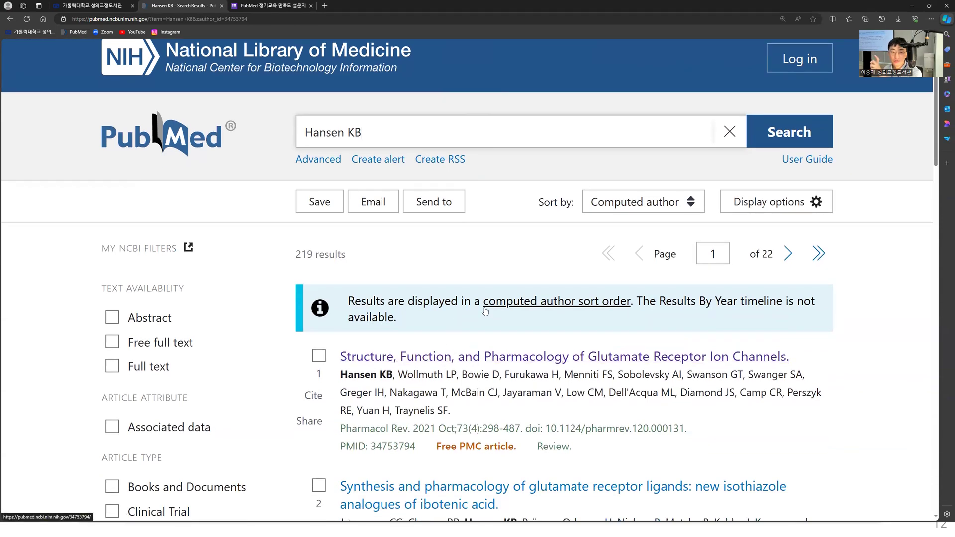
{"action": "left_click_drag", "start_coordinate": [481, 302], "coordinate": [631, 301]}
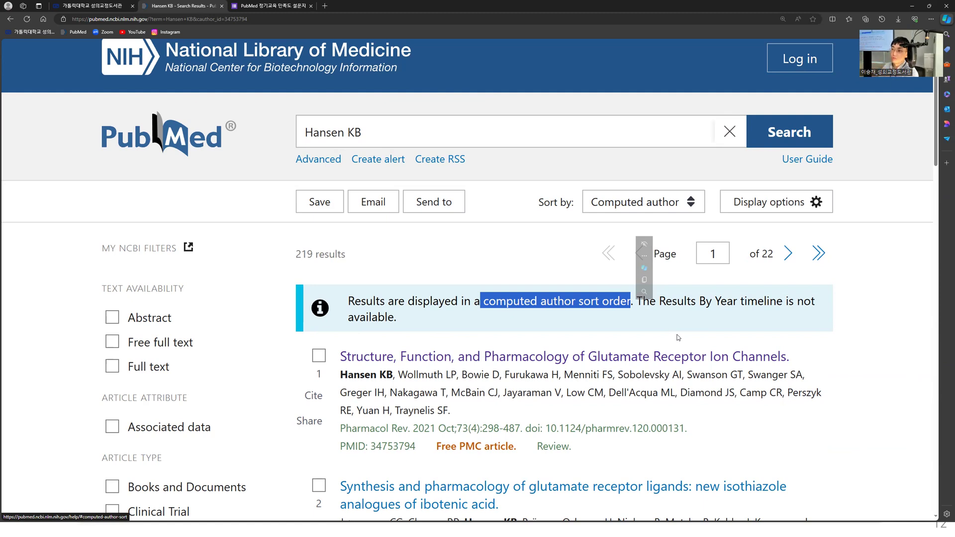
{"action": "left_click", "coordinate": [394, 134]}
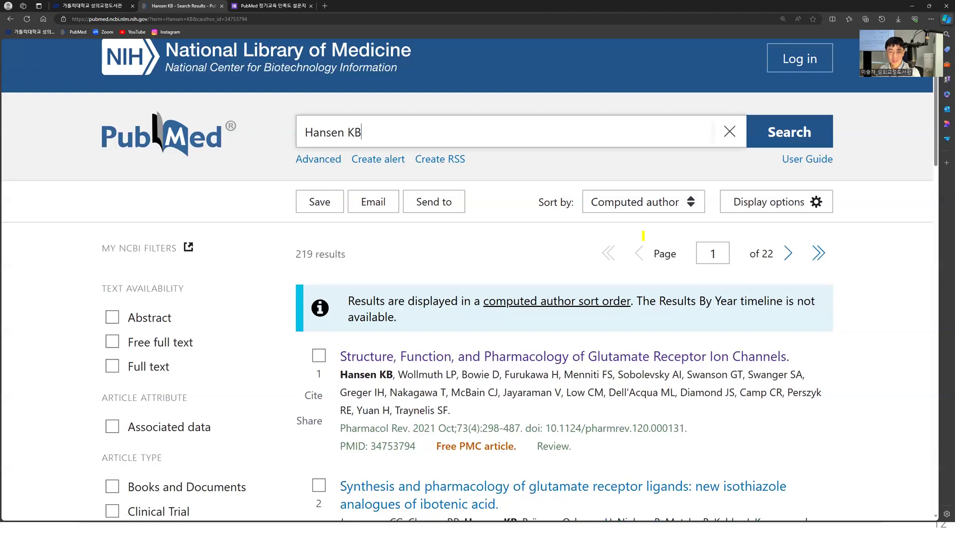
Switch to the training slides, advance to the ORCID tip and highlight the word "ORCID" in its title.
{"action": "key", "text": "alt+Tab"}
{"action": "left_click", "coordinate": [601, 345]}
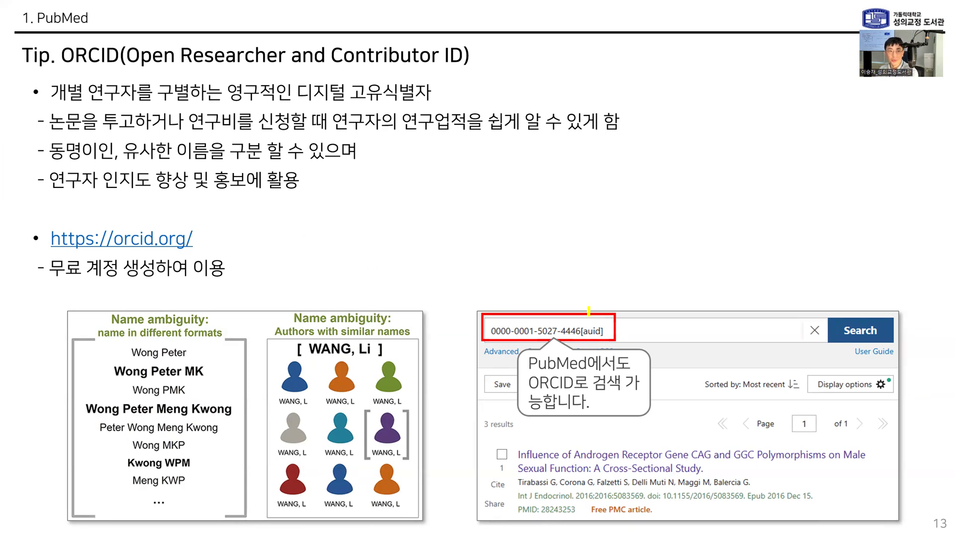
{"action": "left_click_drag", "start_coordinate": [64, 59], "coordinate": [113, 63]}
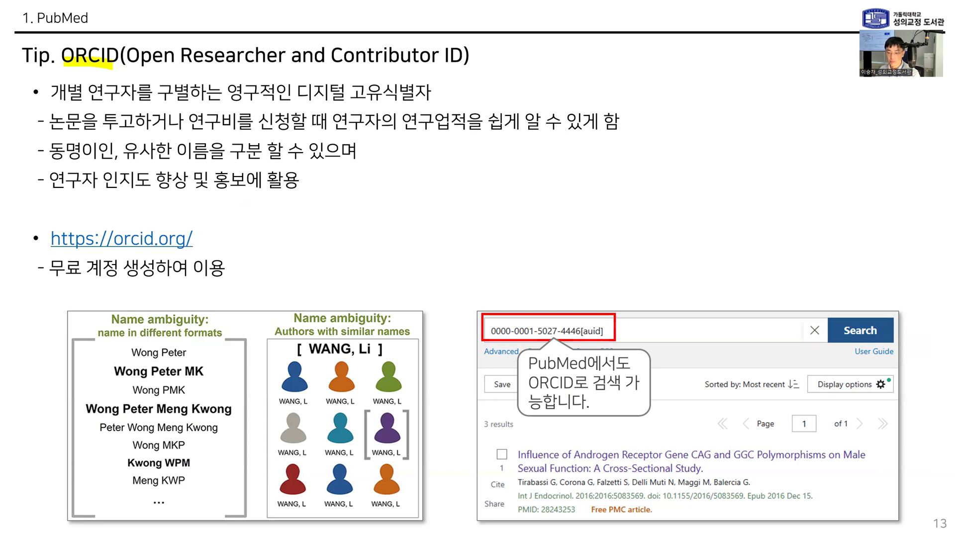
Switch back to the browser and open orcid.org in a new tab.
{"action": "key", "text": "alt+Tab"}
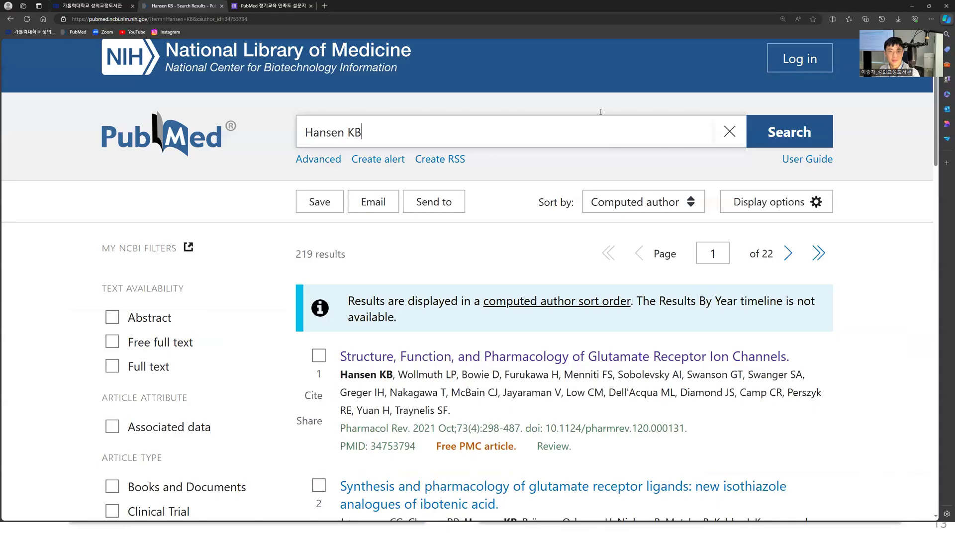
{"action": "left_click", "coordinate": [324, 6]}
{"action": "type", "text": "orc"}
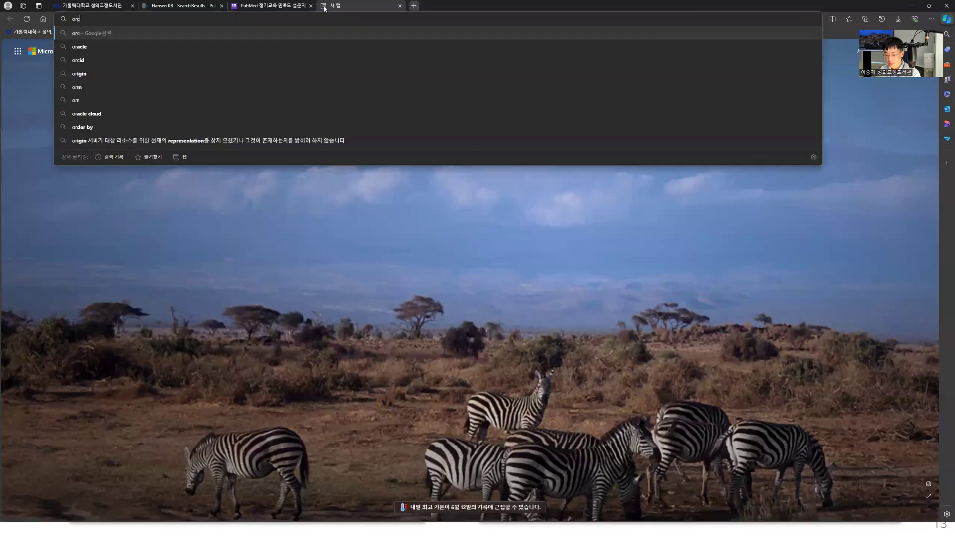
{"action": "type", "text": "id.org"}
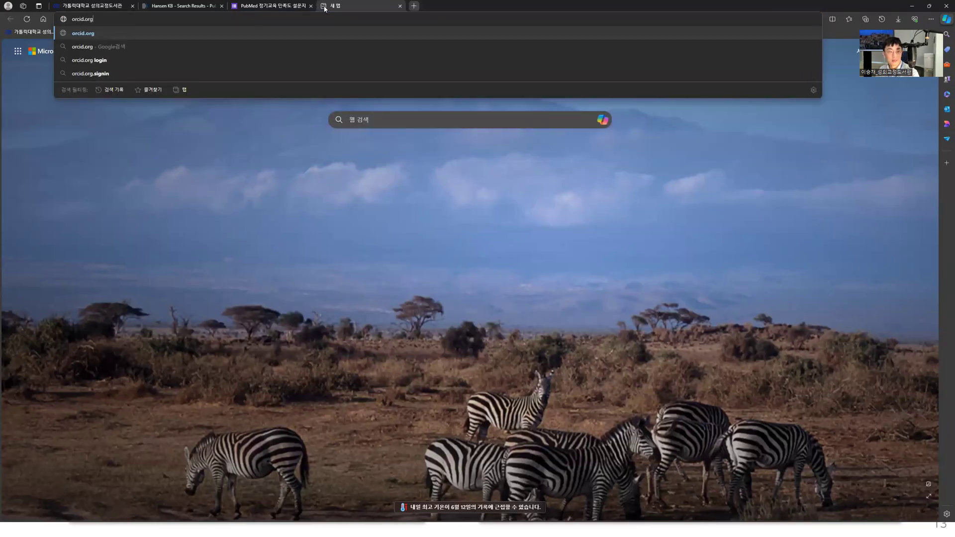
{"action": "key", "text": "Return"}
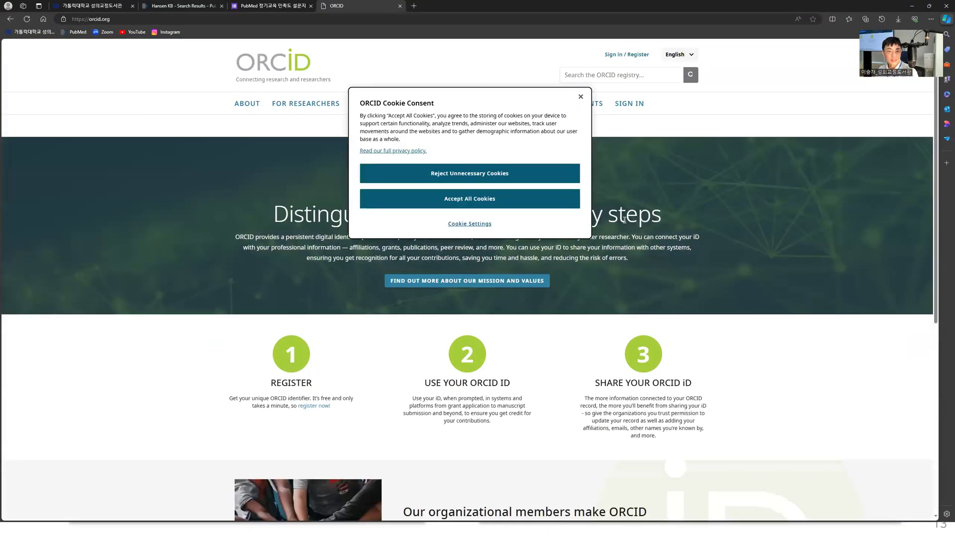
Accept all cookies on the ORCID site and sign in with the prefilled account credentials.
{"action": "scroll", "coordinate": [624, 220], "scroll_direction": "up", "scroll_amount": 3}
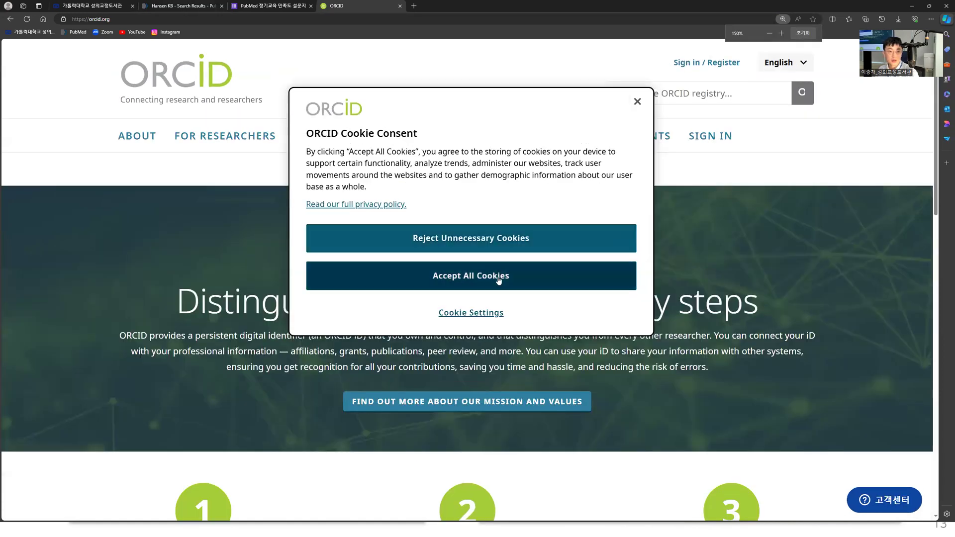
{"action": "left_click", "coordinate": [498, 280]}
{"action": "left_click", "coordinate": [697, 65]}
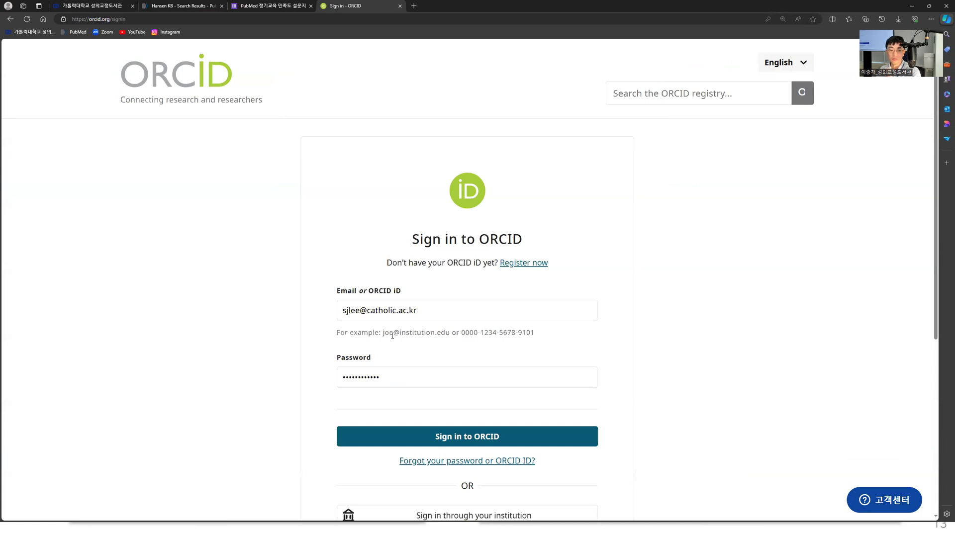
{"action": "left_click", "coordinate": [460, 437]}
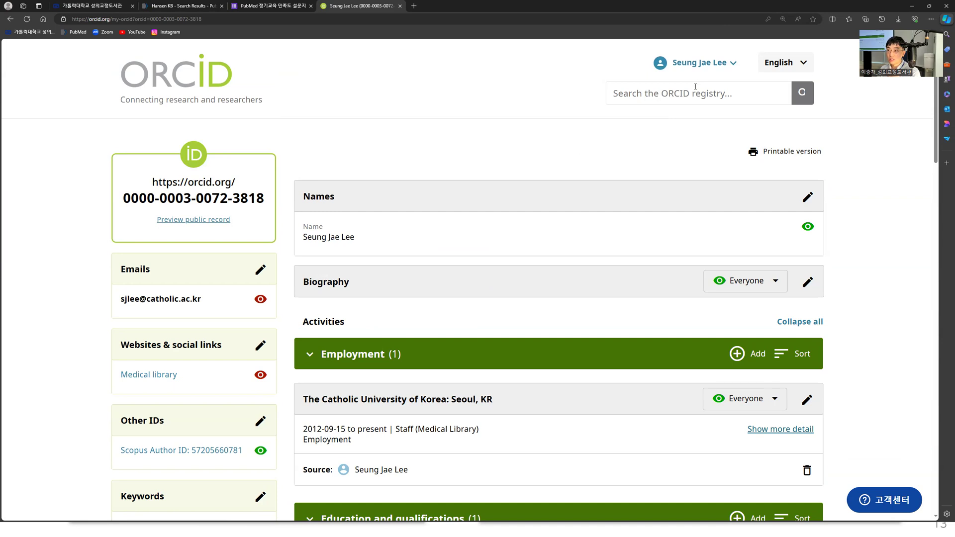
Examine the researcher's ORCID iD and its web address on the account's record page.
{"action": "key", "text": "ctrl+plus"}
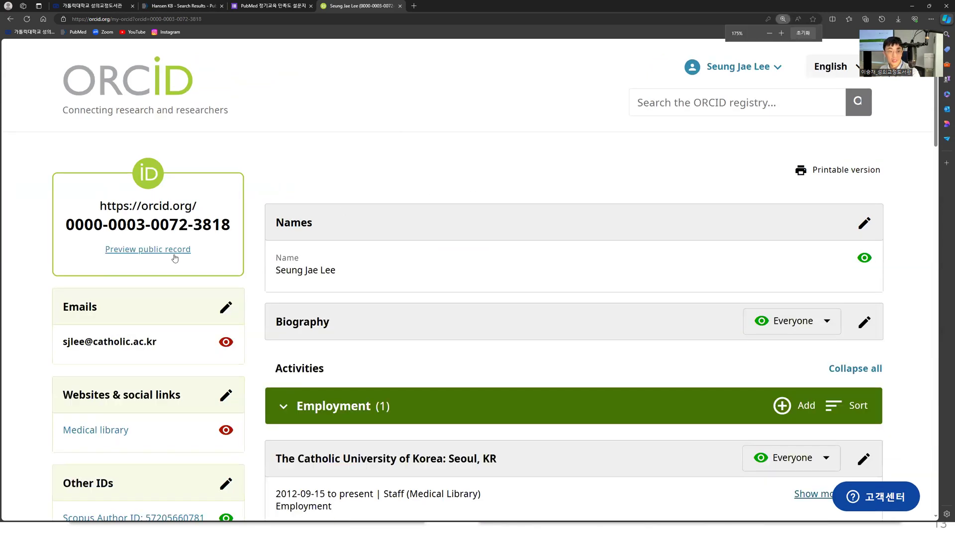
{"action": "left_click_drag", "start_coordinate": [236, 228], "coordinate": [97, 201]}
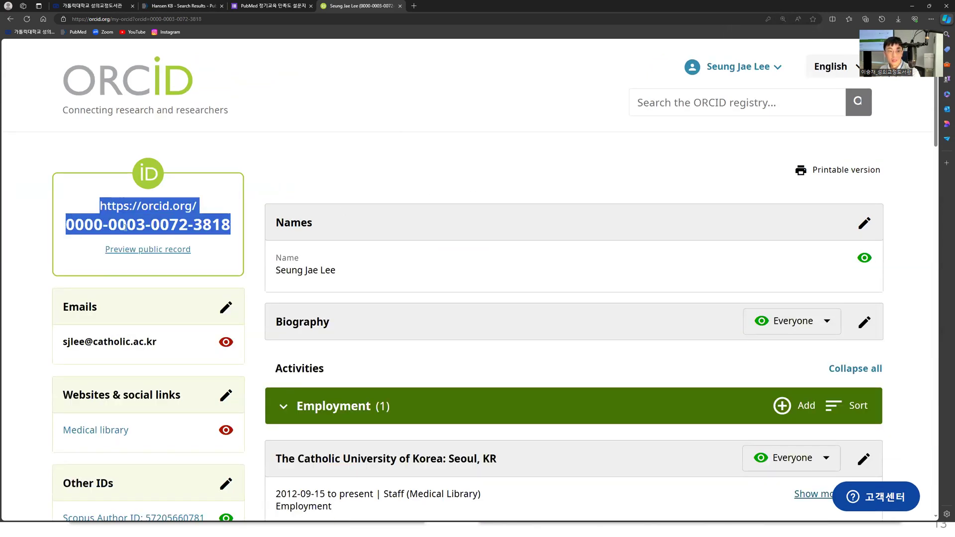
{"action": "left_click", "coordinate": [192, 225]}
{"action": "triple_click", "coordinate": [222, 226]}
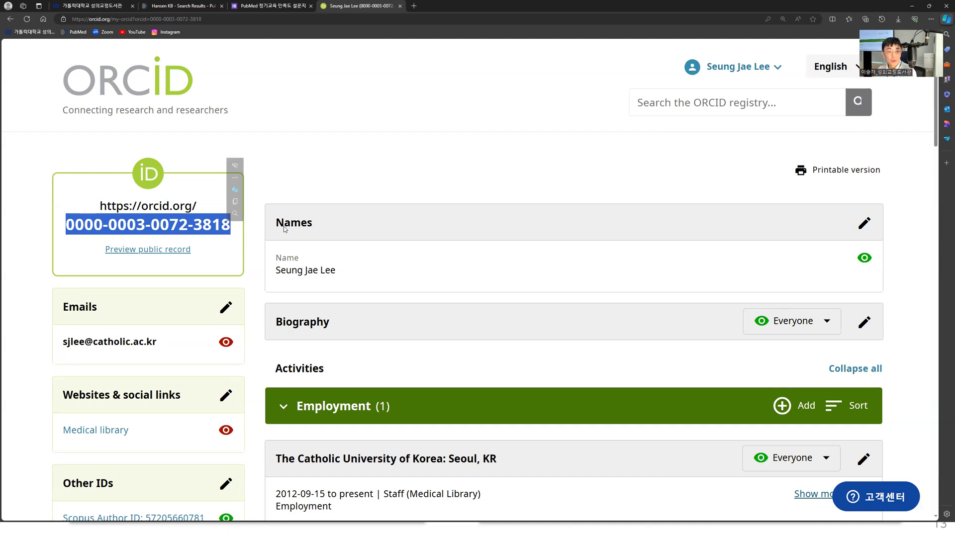
{"action": "left_click", "coordinate": [225, 227]}
{"action": "left_click_drag", "start_coordinate": [230, 227], "coordinate": [99, 204]}
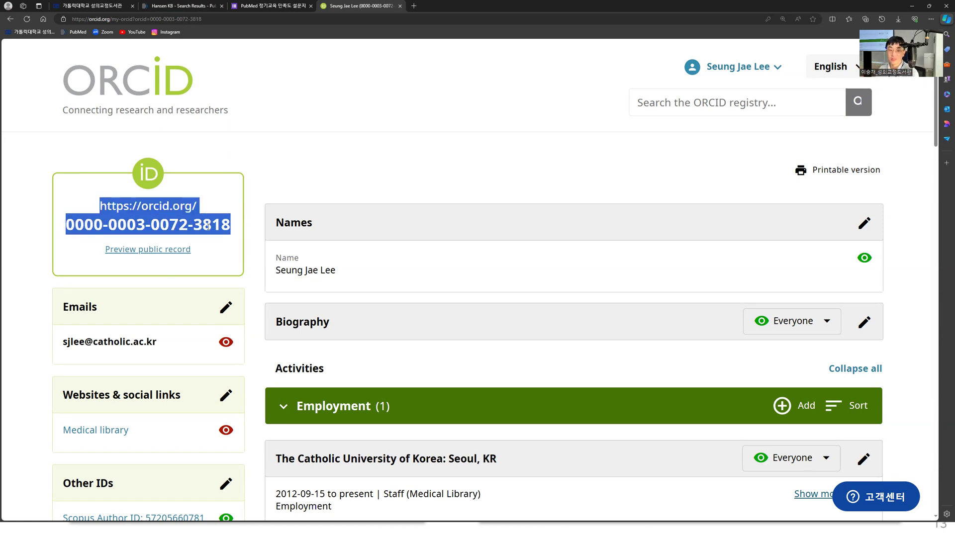
{"action": "left_click", "coordinate": [516, 184]}
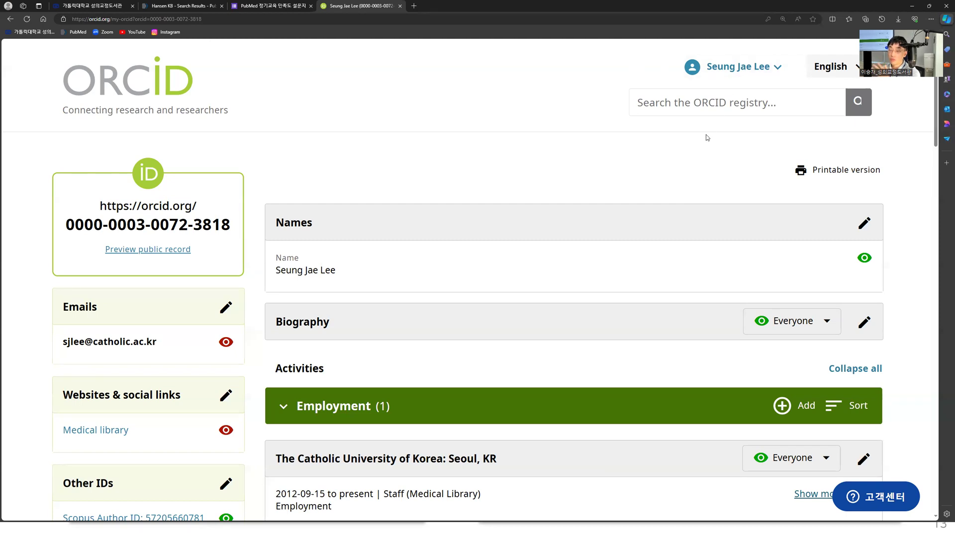
Look through the ORCID record's employment, education, keywords and works entries.
{"action": "scroll", "coordinate": [659, 246], "scroll_direction": "down", "scroll_amount": 15}
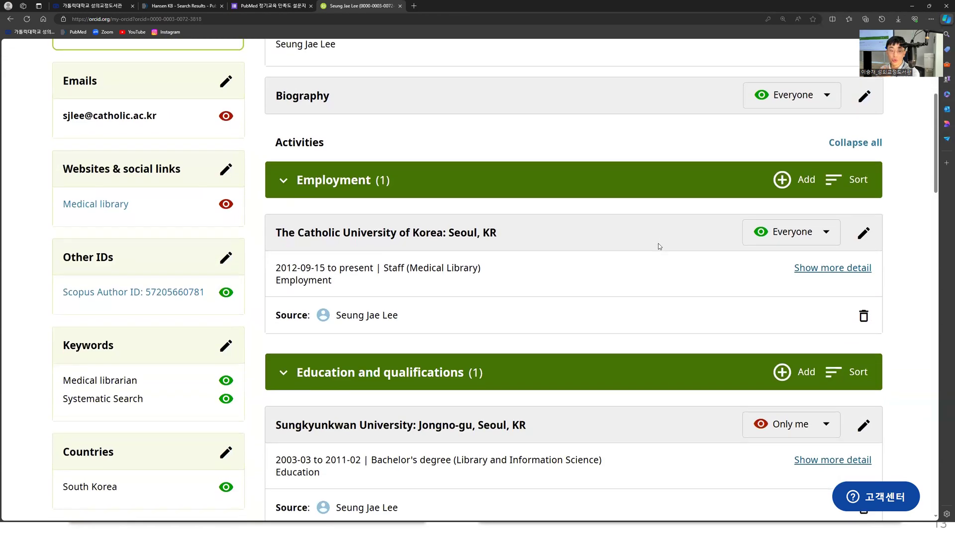
{"action": "scroll", "coordinate": [659, 246], "scroll_direction": "down", "scroll_amount": 2}
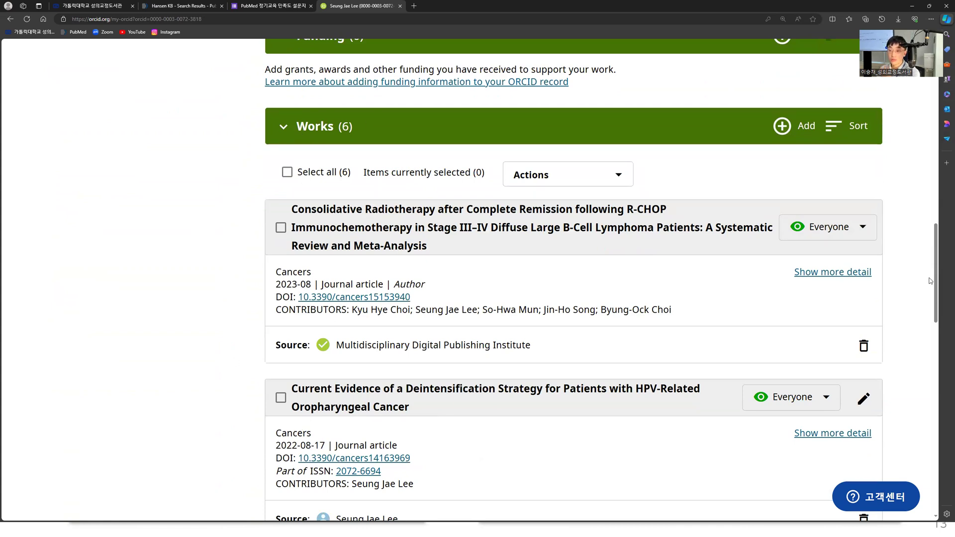
{"action": "left_click_drag", "start_coordinate": [936, 279], "coordinate": [936, 95]}
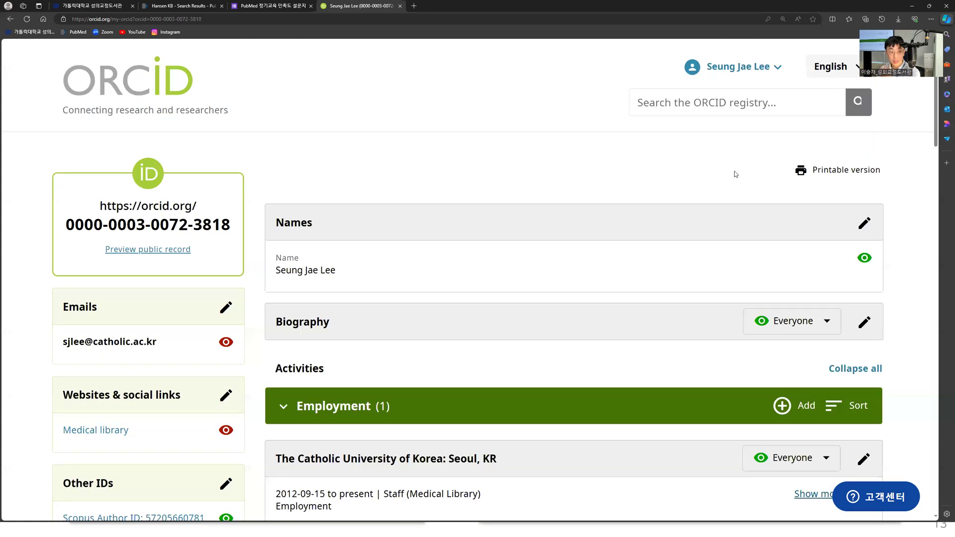
{"action": "scroll", "coordinate": [219, 293], "scroll_direction": "down", "scroll_amount": 3}
{"action": "scroll", "coordinate": [220, 293], "scroll_direction": "down", "scroll_amount": 3}
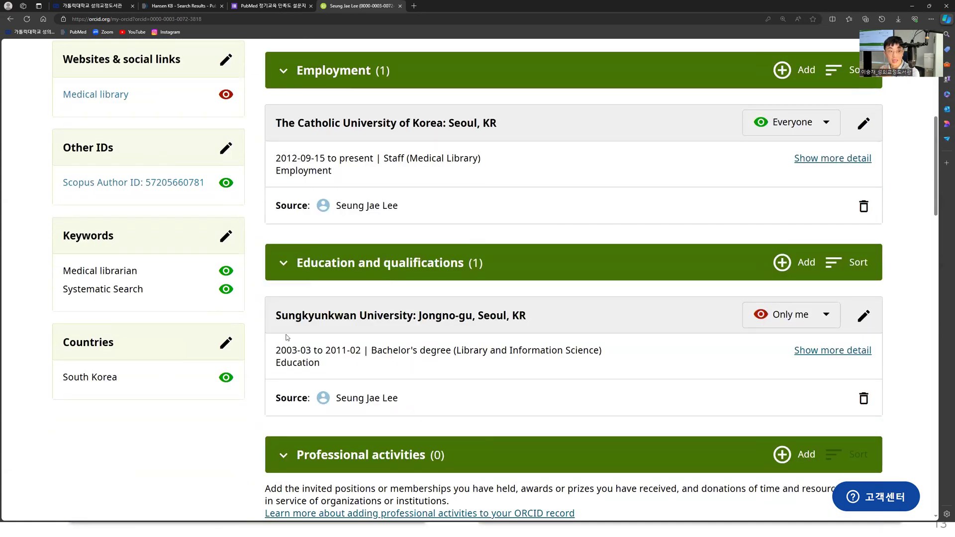
{"action": "scroll", "coordinate": [284, 337], "scroll_direction": "up", "scroll_amount": 2}
{"action": "scroll", "coordinate": [287, 337], "scroll_direction": "up", "scroll_amount": 5}
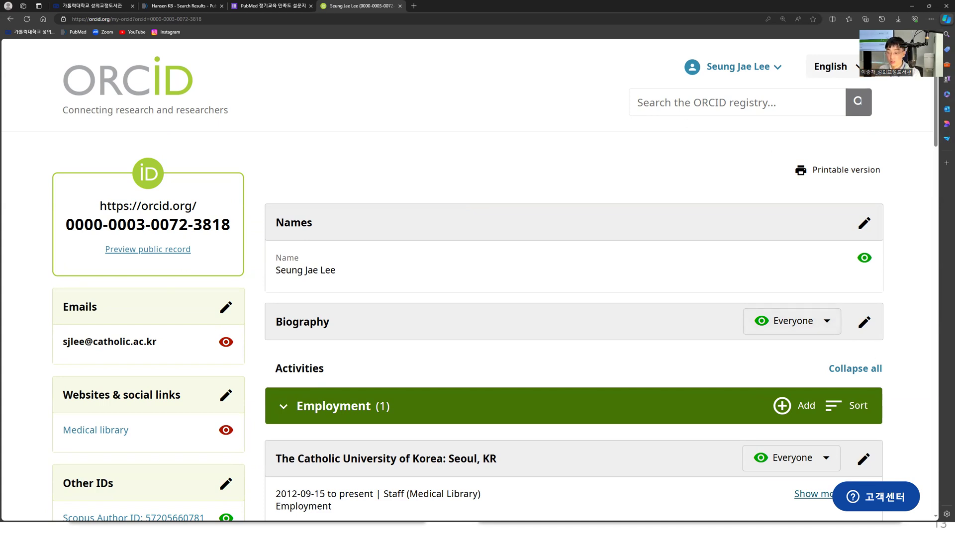
Return to the ORCID tip slide and highlight the similar-names example and the sample PubMed query with the [auid] tag.
{"action": "key", "text": "alt+Tab"}
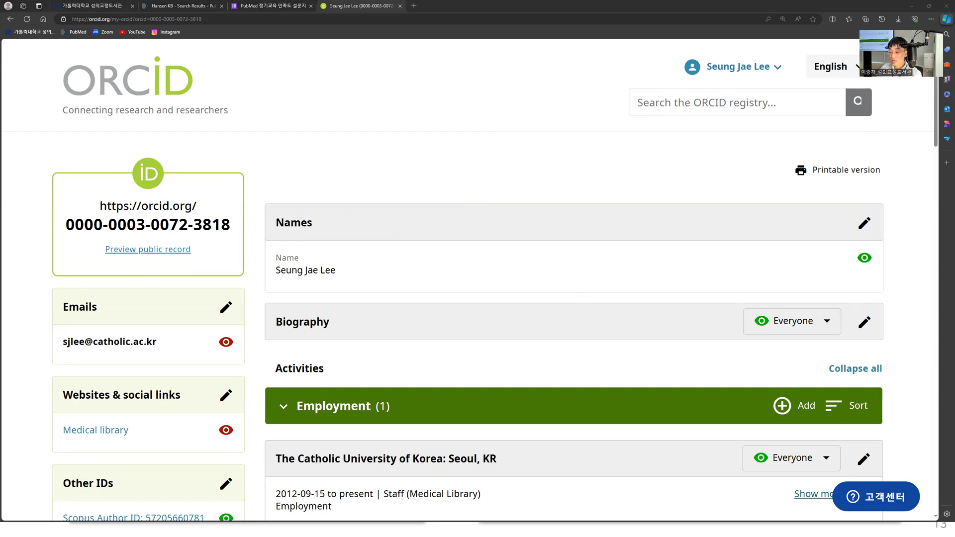
{"action": "mouse_move", "coordinate": [415, 354]}
{"action": "left_mouse_down"}
{"action": "mouse_move", "coordinate": [282, 354]}
{"action": "mouse_move", "coordinate": [387, 351]}
{"action": "left_mouse_up"}
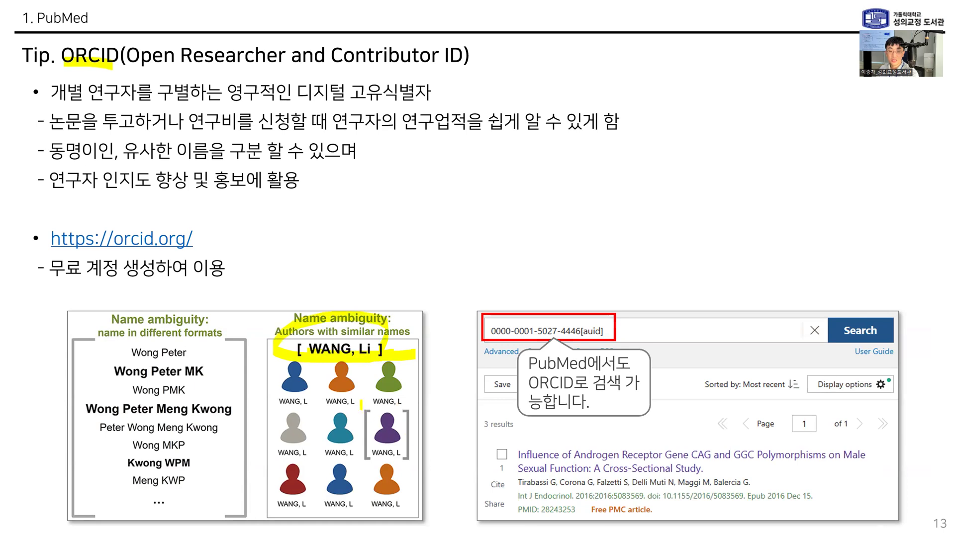
{"action": "left_click_drag", "start_coordinate": [362, 403], "coordinate": [448, 346]}
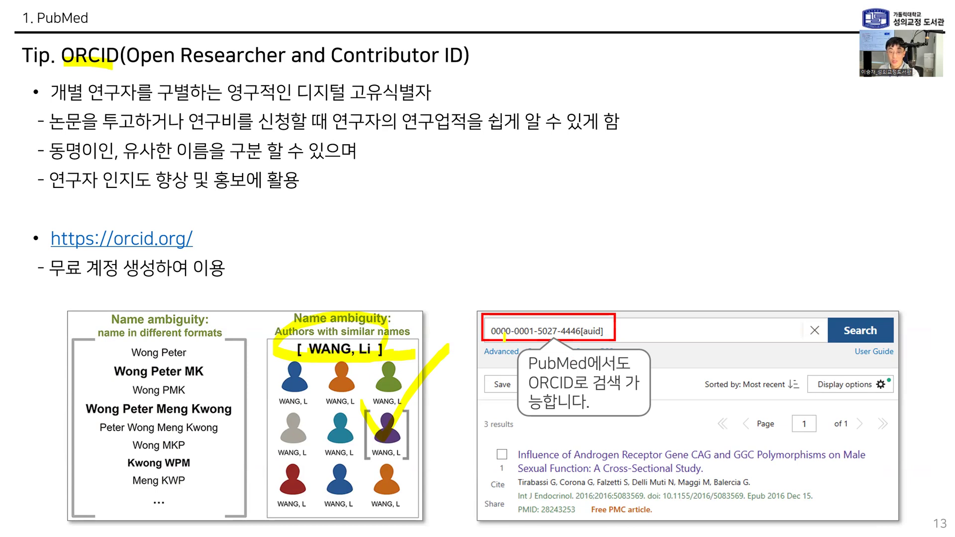
{"action": "left_click_drag", "start_coordinate": [489, 331], "coordinate": [612, 326]}
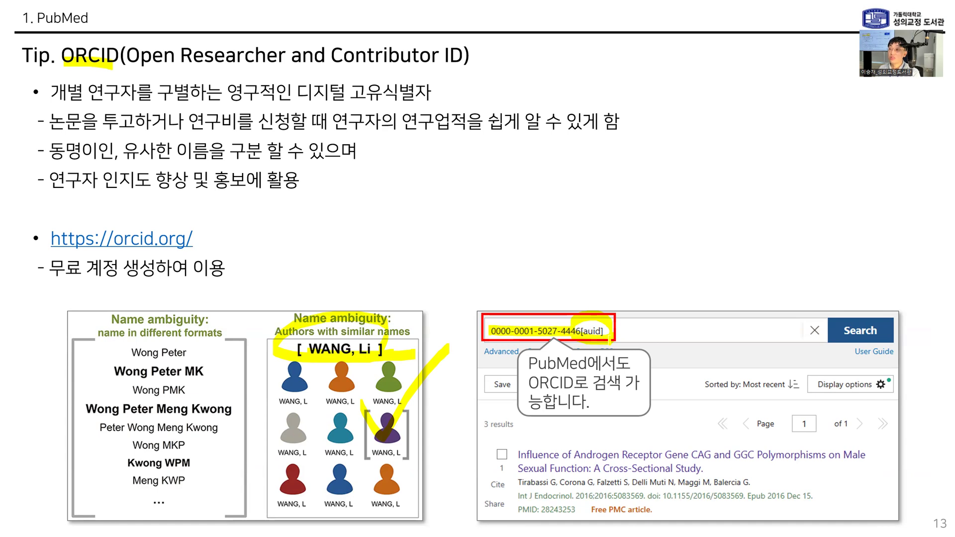
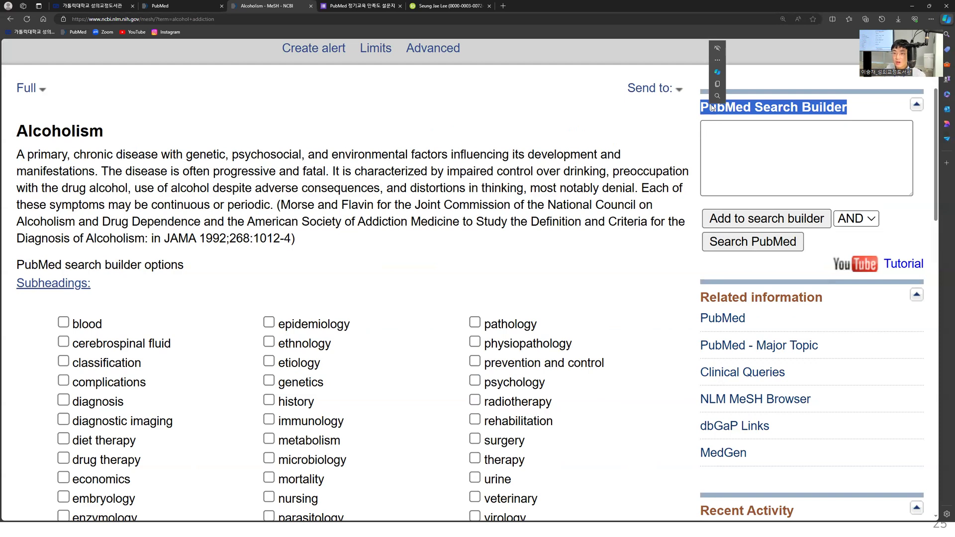
Add the MeSH term Alcoholism to the PubMed Search Builder and check the generated query.
{"action": "left_click", "coordinate": [771, 176]}
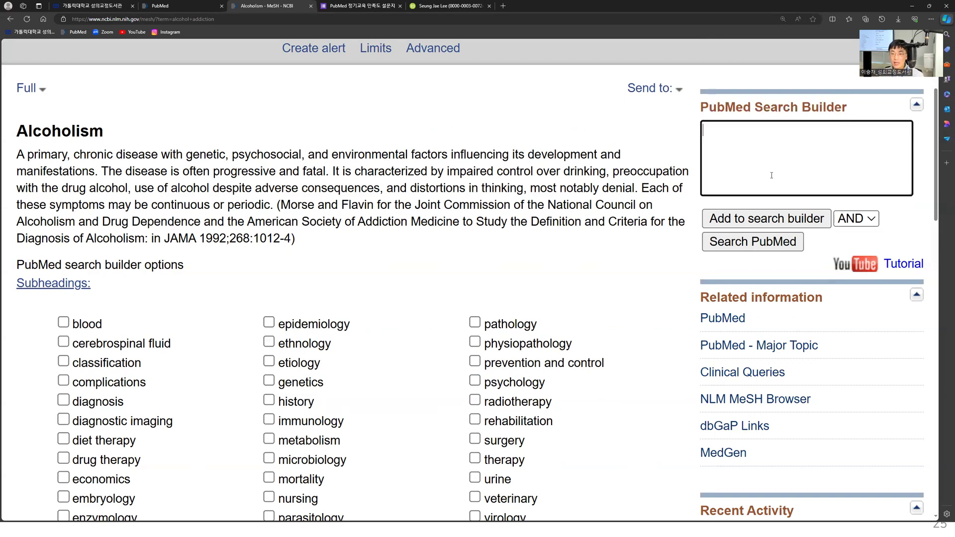
{"action": "left_click", "coordinate": [759, 220]}
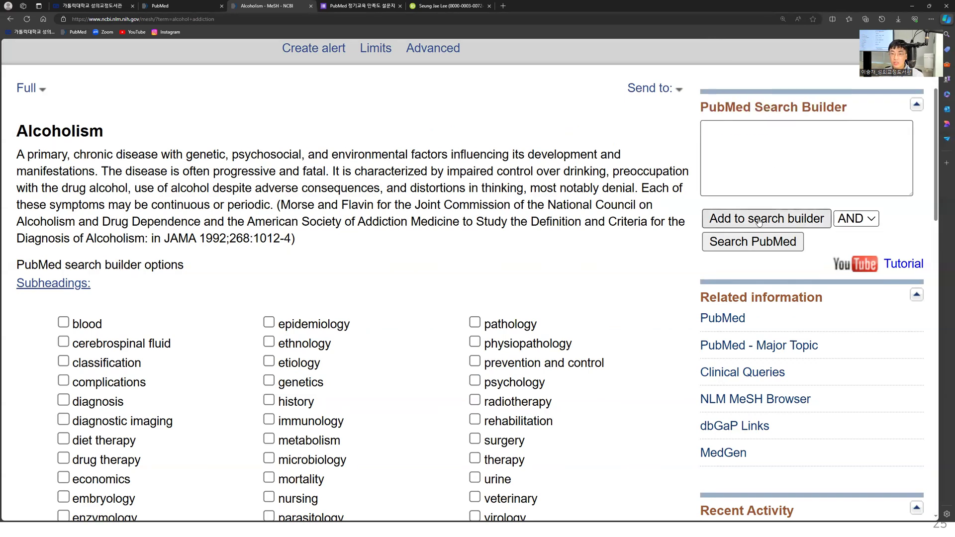
{"action": "left_click_drag", "start_coordinate": [810, 139], "coordinate": [665, 137]}
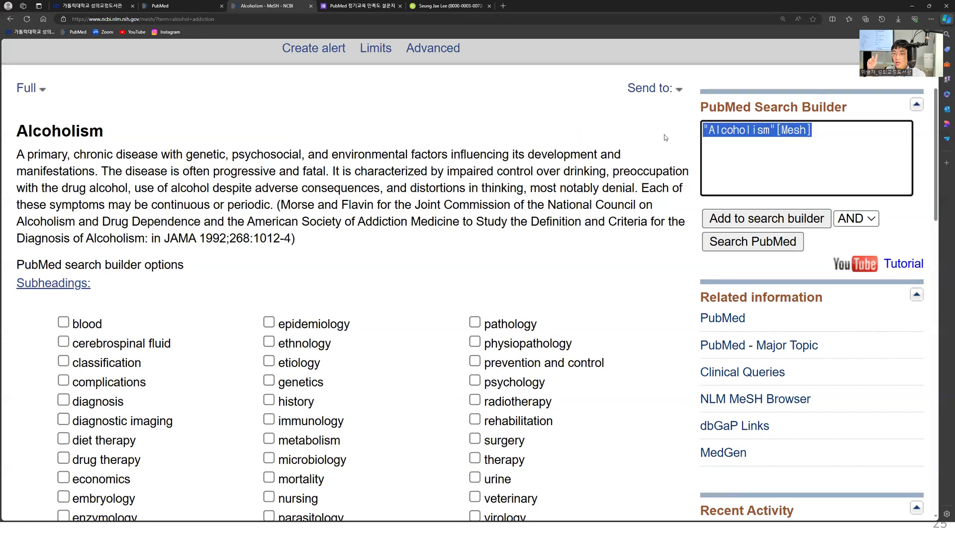
{"action": "left_click", "coordinate": [824, 147]}
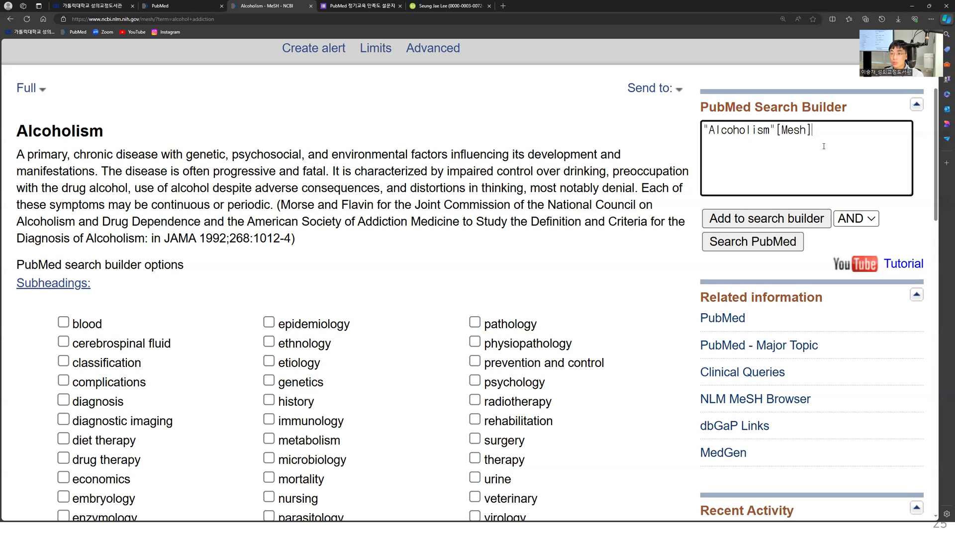
Copy the query "Alcoholism"[Mesh] from the search builder and paste it into the search box on the PubMed home page.
{"action": "left_click_drag", "start_coordinate": [812, 130], "coordinate": [698, 130]}
{"action": "key", "text": "ctrl+c"}
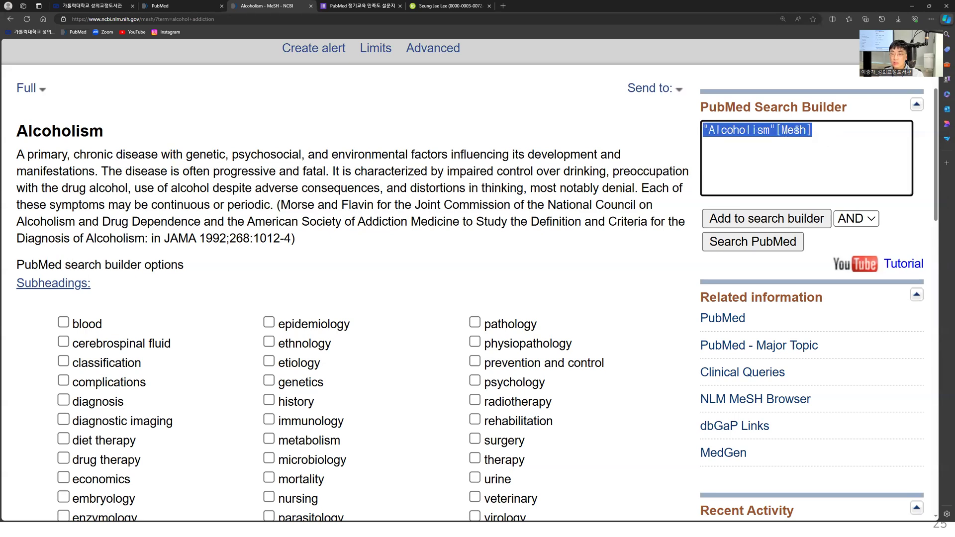
{"action": "right_click", "coordinate": [819, 148]}
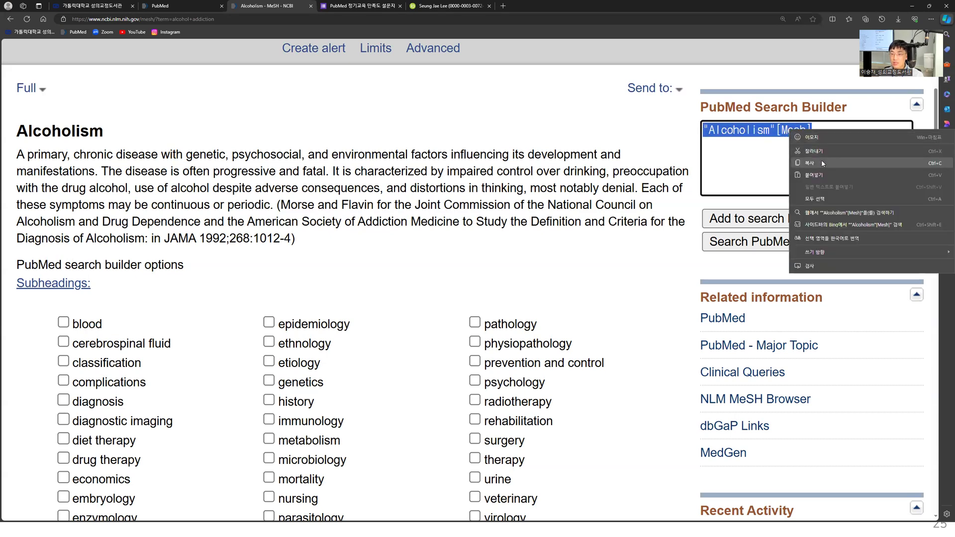
{"action": "left_click", "coordinate": [822, 162]}
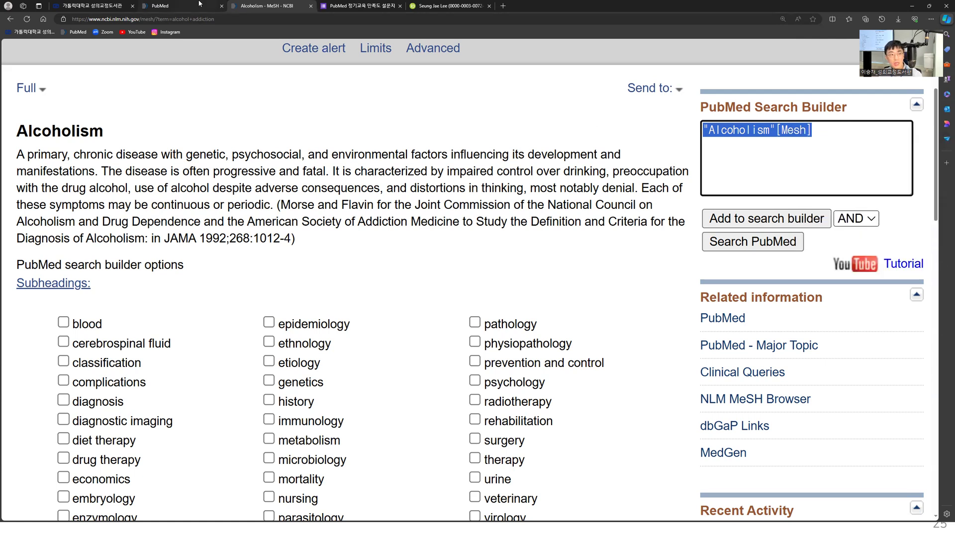
{"action": "left_click", "coordinate": [199, 5]}
{"action": "left_click", "coordinate": [255, 254]}
{"action": "key", "text": "ctrl+v"}
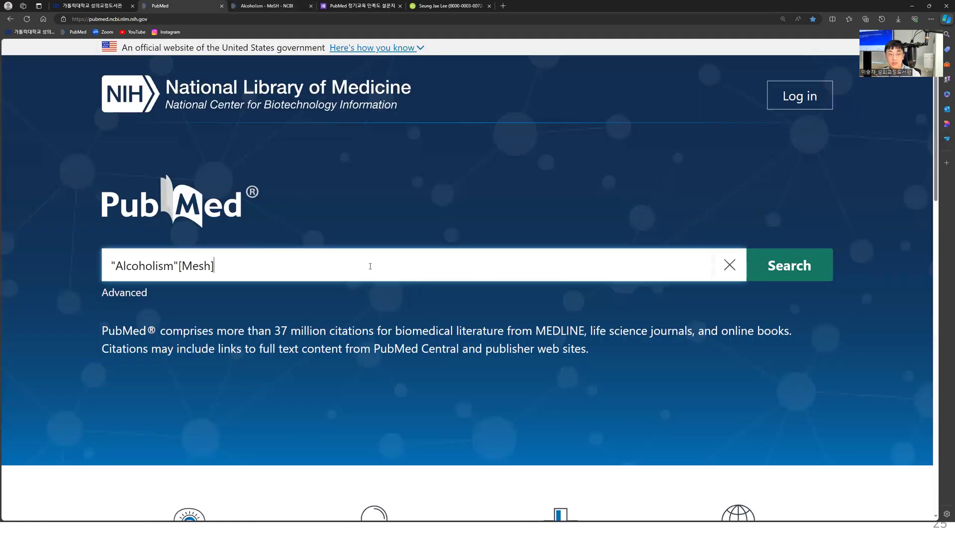
Search PubMed for "Alcoholism"[Mesh] and open the first result, "Advances in the science and treatment of alcohol use disorder".
{"action": "left_click", "coordinate": [791, 271]}
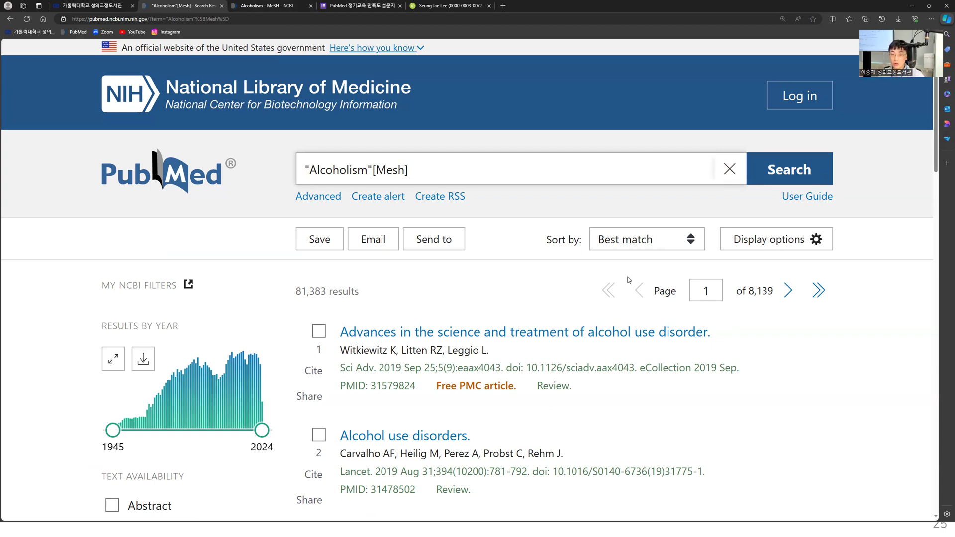
{"action": "scroll", "coordinate": [602, 288], "scroll_direction": "down", "scroll_amount": 2}
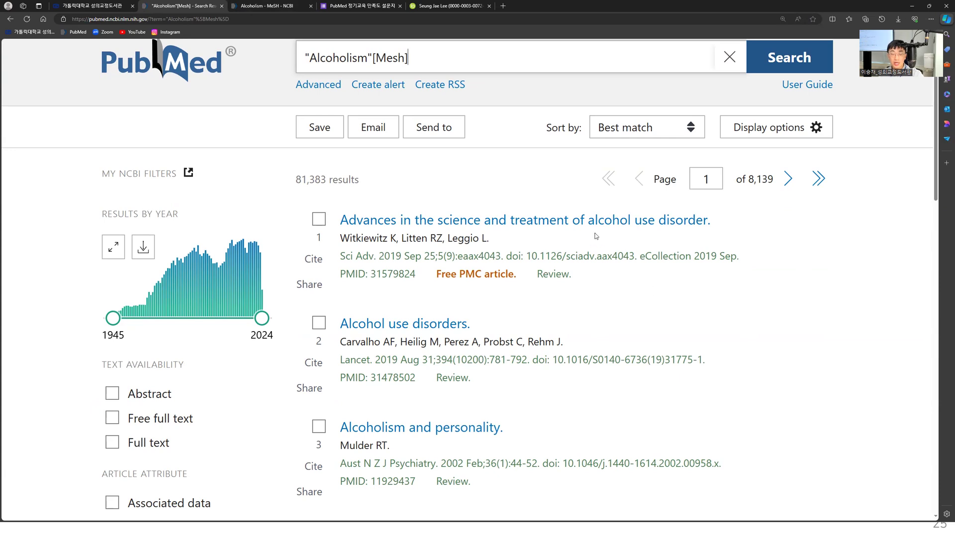
{"action": "scroll", "coordinate": [590, 249], "scroll_direction": "up", "scroll_amount": 1}
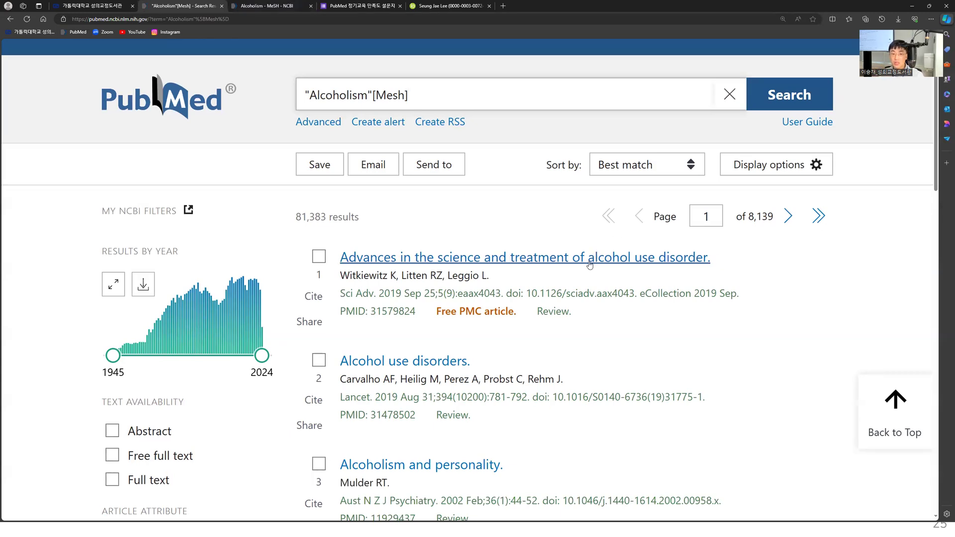
{"action": "left_click", "coordinate": [589, 265]}
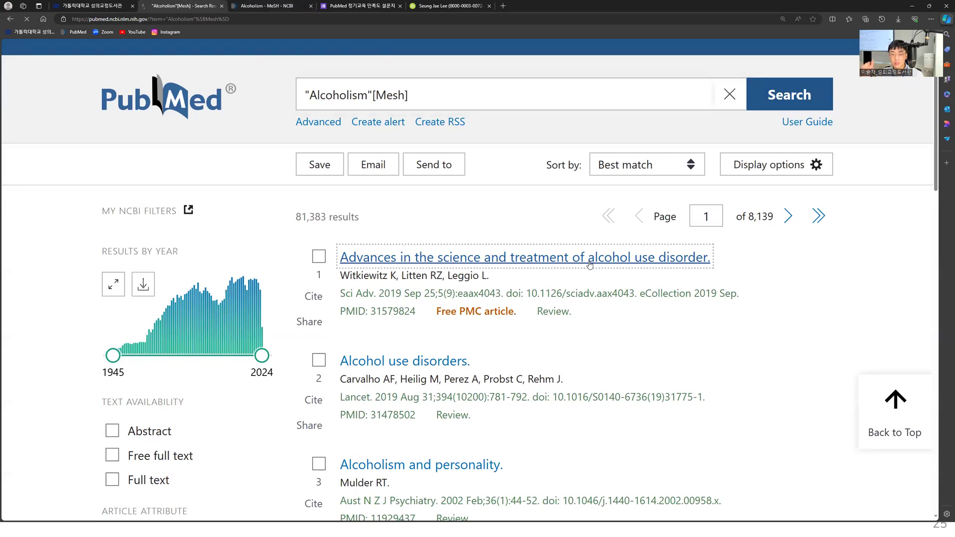
Go through the article record to its MeSH terms section and highlight the section heading.
{"action": "scroll", "coordinate": [490, 394], "scroll_direction": "down", "scroll_amount": 6}
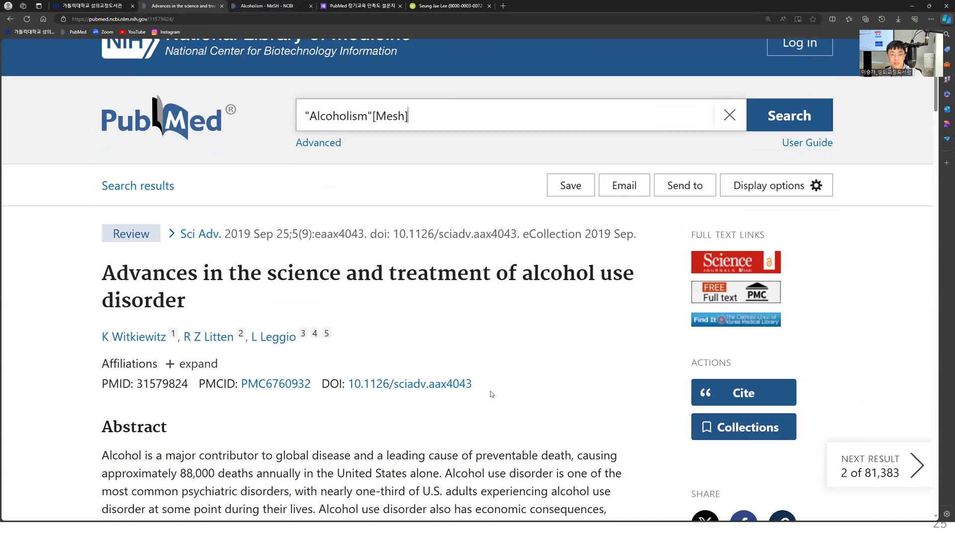
{"action": "scroll", "coordinate": [490, 394], "scroll_direction": "down", "scroll_amount": 1}
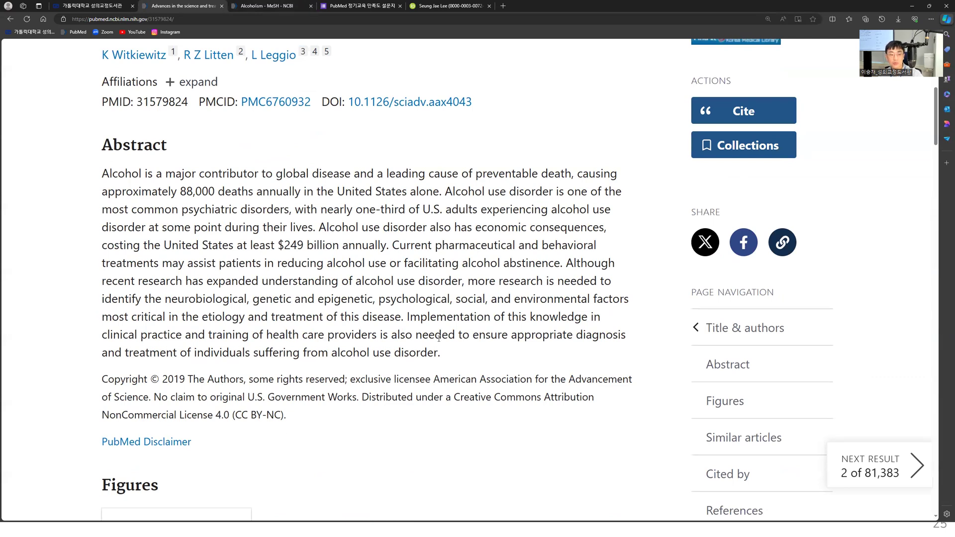
{"action": "scroll", "coordinate": [238, 376], "scroll_direction": "down", "scroll_amount": 7}
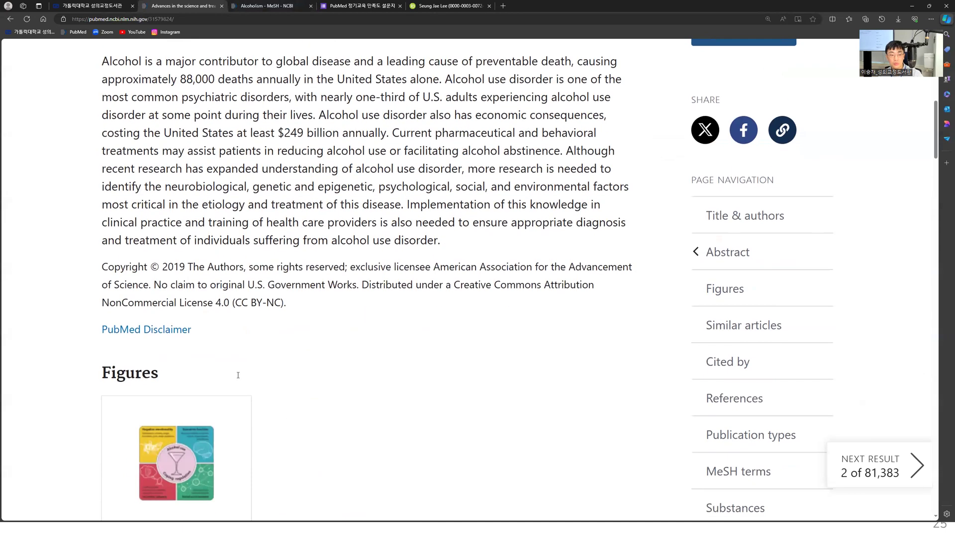
{"action": "scroll", "coordinate": [238, 375], "scroll_direction": "down", "scroll_amount": 20}
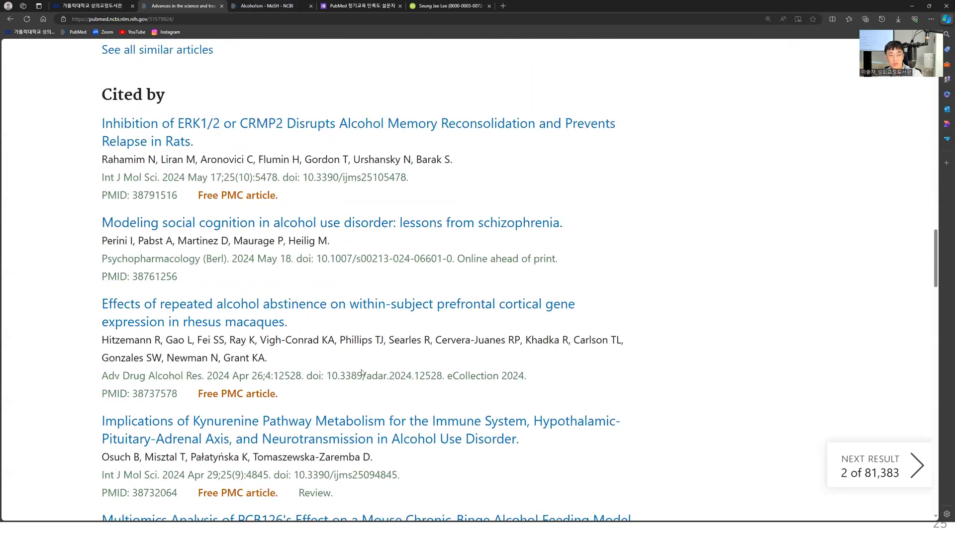
{"action": "scroll", "coordinate": [362, 374], "scroll_direction": "down", "scroll_amount": 11}
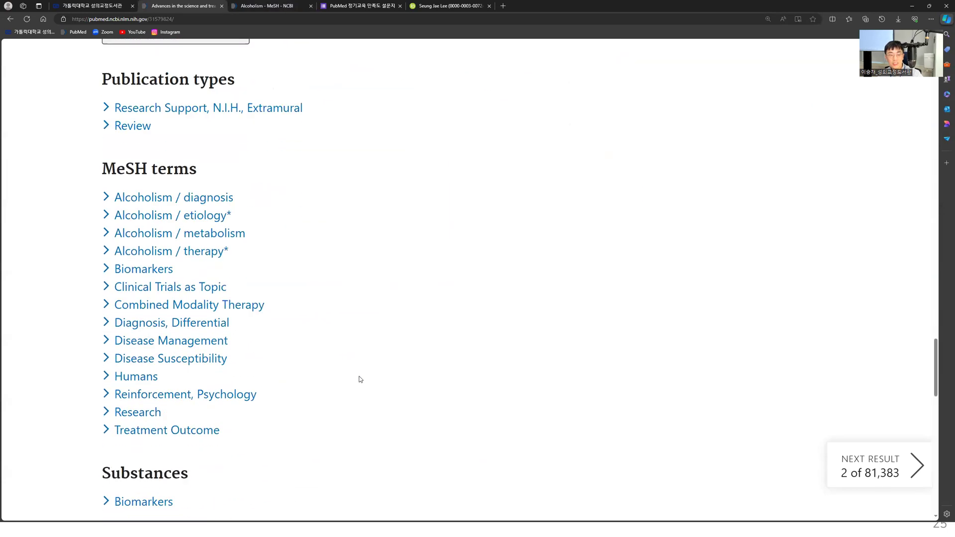
{"action": "triple_click", "coordinate": [124, 144]}
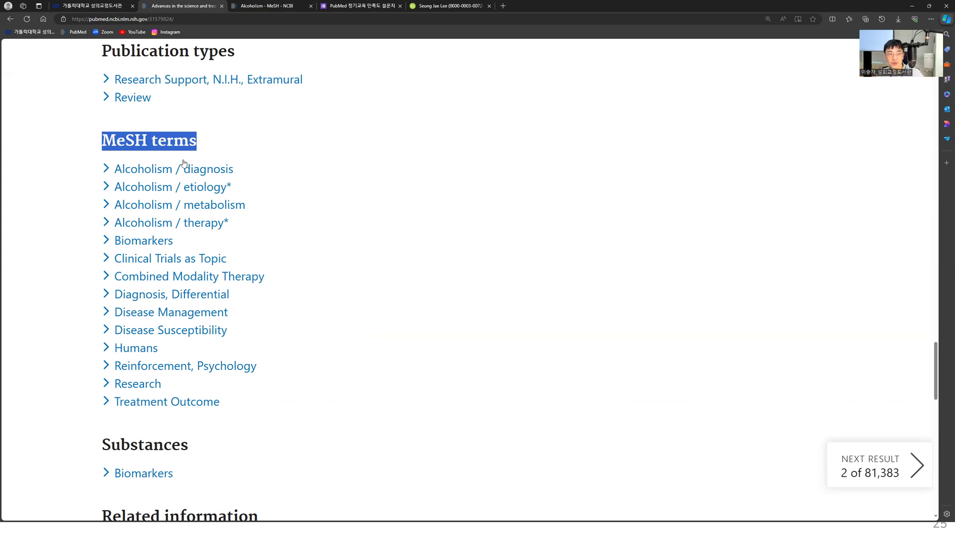
Highlight the four Alcoholism subheading entries, Treatment Outcome and Humans in turn in the article's MeSH terms list.
{"action": "left_click_drag", "start_coordinate": [230, 224], "coordinate": [115, 169]}
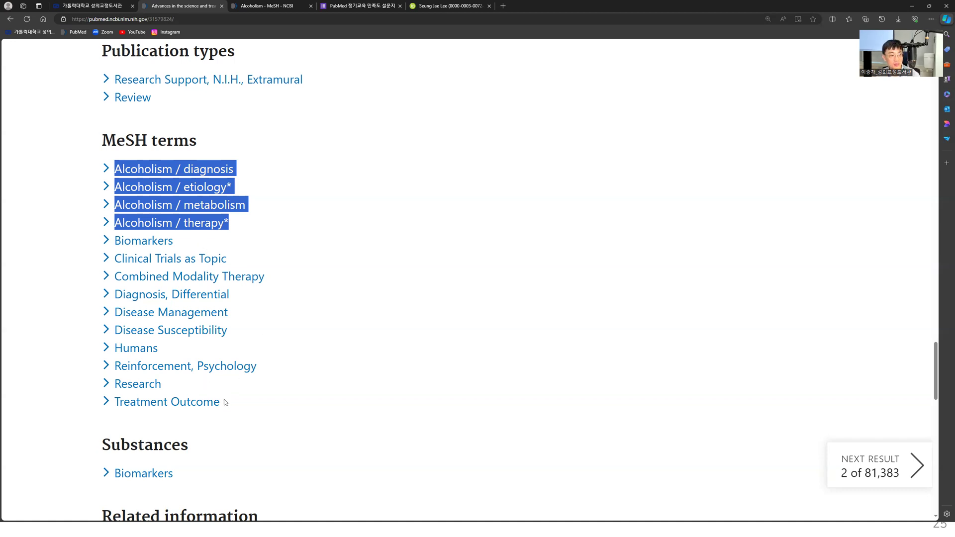
{"action": "left_click", "coordinate": [188, 411]}
{"action": "left_click_drag", "start_coordinate": [221, 409], "coordinate": [112, 404]}
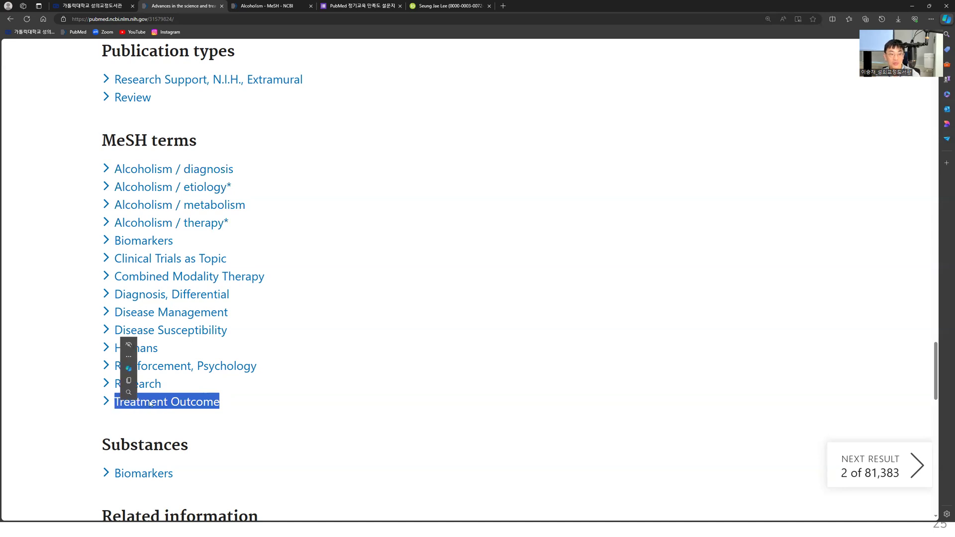
{"action": "left_click", "coordinate": [345, 345]}
{"action": "left_click_drag", "start_coordinate": [208, 347], "coordinate": [112, 350]}
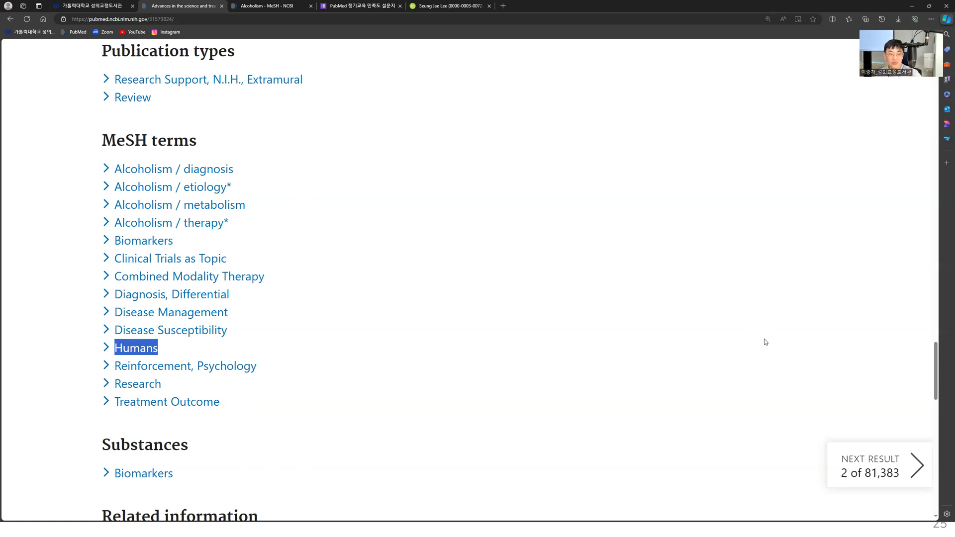
Review the article's title and abstract, and switch to the slides to show the "Alcoholism"[Mesh] search example.
{"action": "left_click_drag", "start_coordinate": [934, 367], "coordinate": [937, 89]}
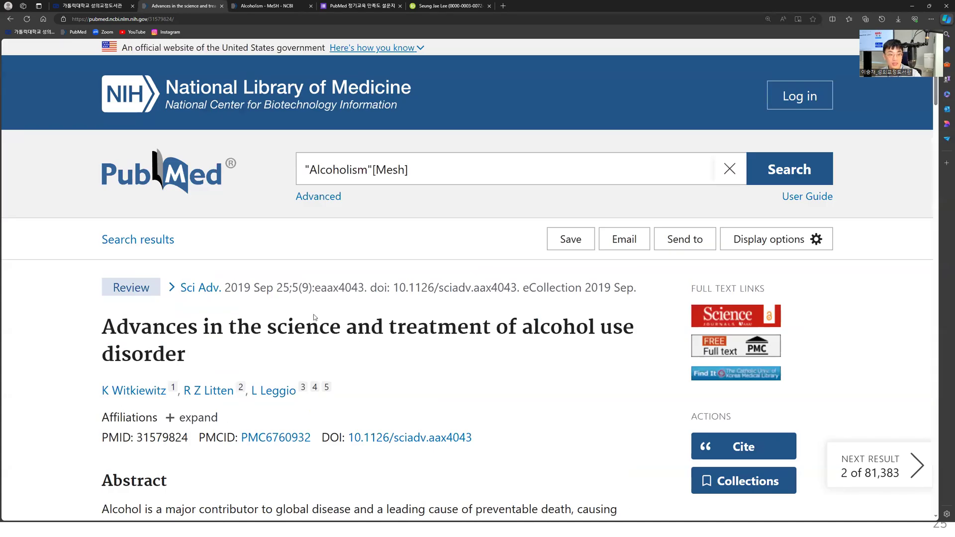
{"action": "scroll", "coordinate": [317, 323], "scroll_direction": "down", "scroll_amount": 5}
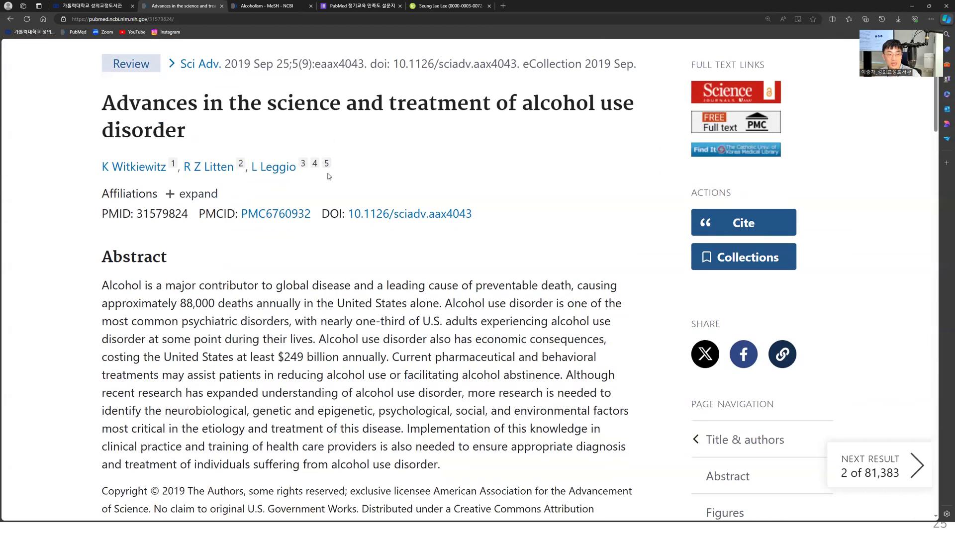
{"action": "left_click", "coordinate": [282, 5]}
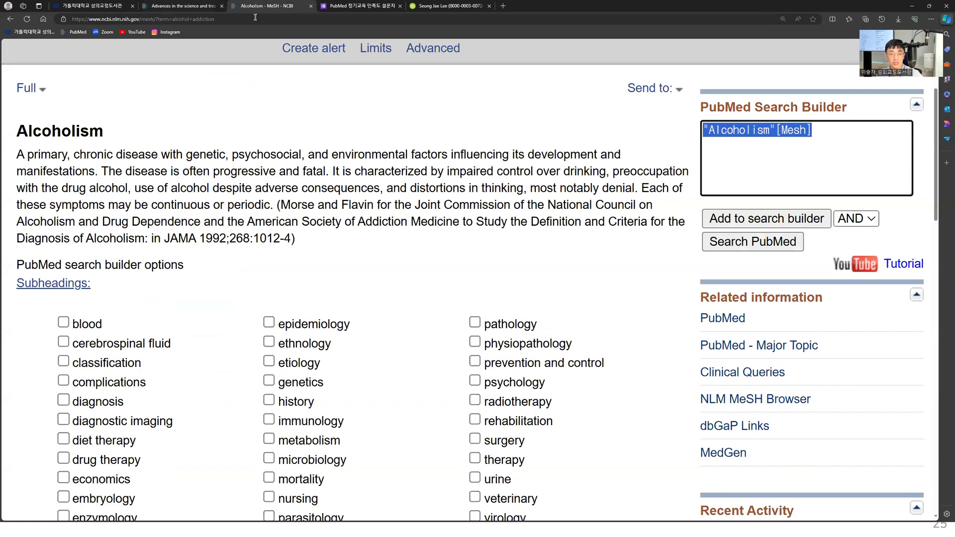
{"action": "key", "text": "alt+Tab"}
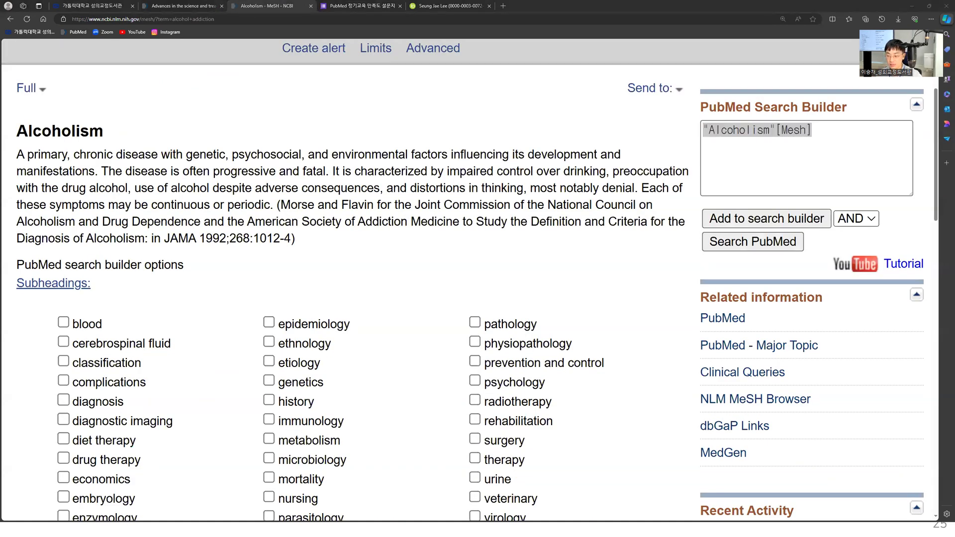
{"action": "key", "text": "Right"}
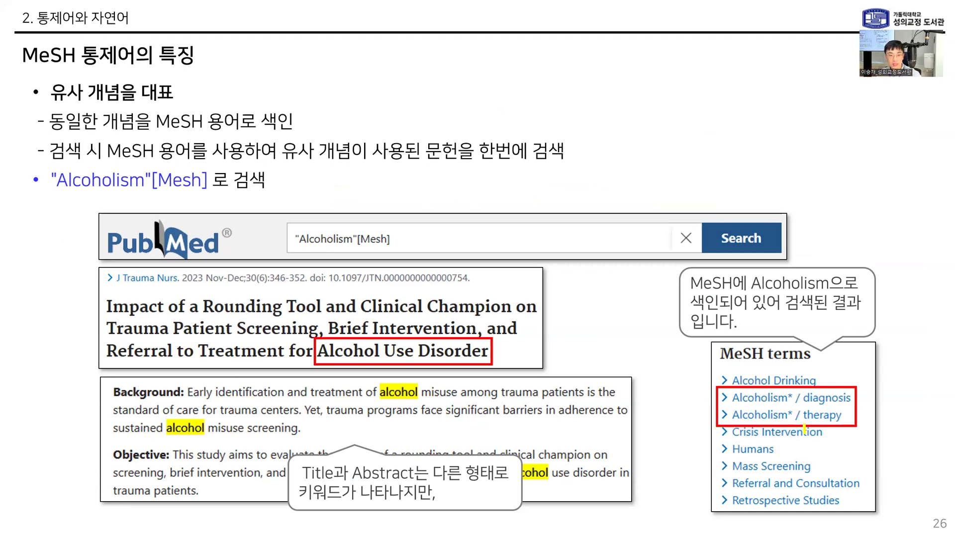
Return to the "Alcoholism"[Mesh] results in PubMed and highlight "alcohol use disorder" in the first result's title.
{"action": "key", "text": "alt+Tab"}
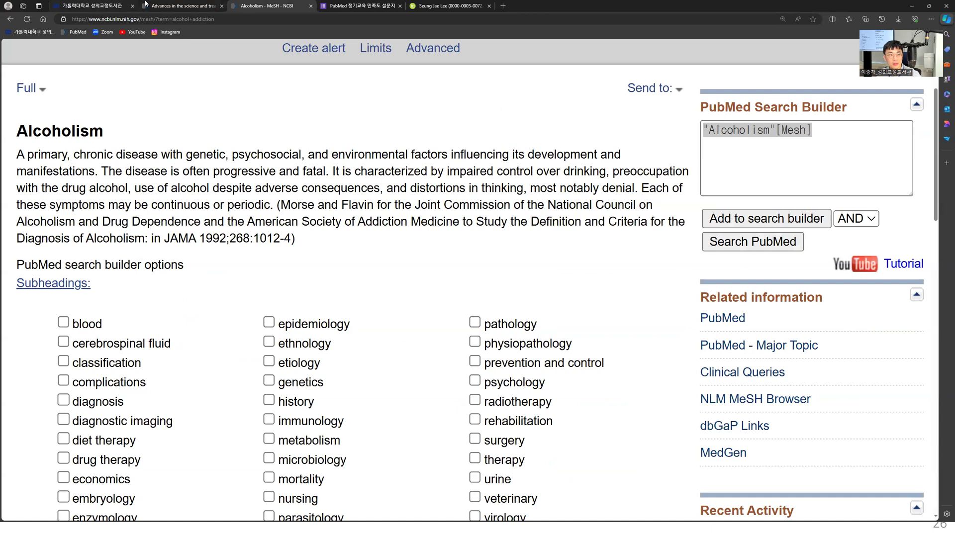
{"action": "left_click", "coordinate": [145, 6]}
{"action": "key", "text": "alt+Left"}
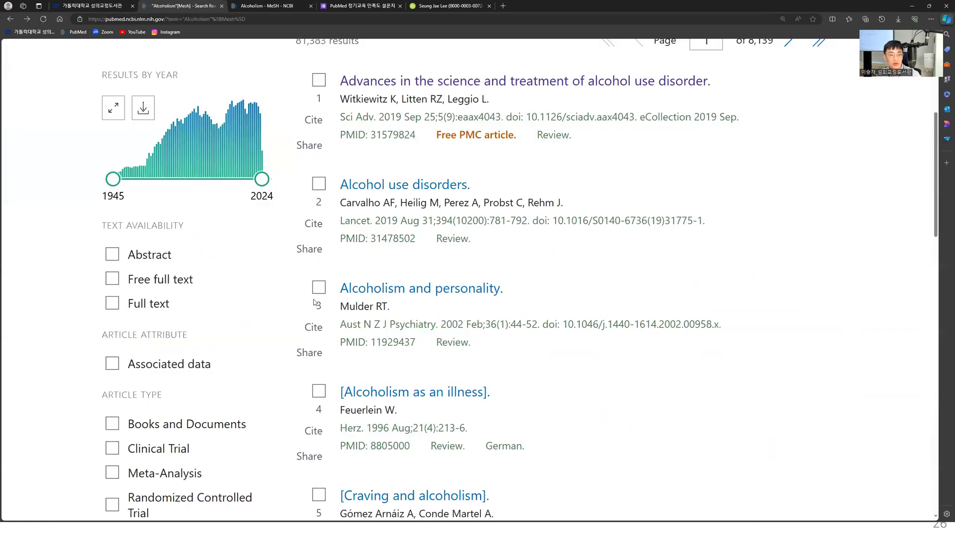
{"action": "scroll", "coordinate": [308, 286], "scroll_direction": "up", "scroll_amount": 2}
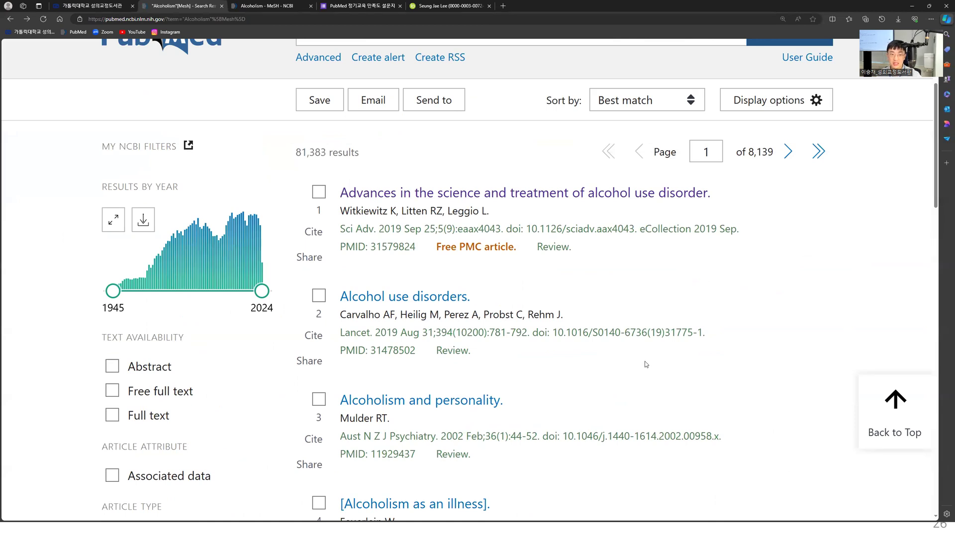
{"action": "left_click_drag", "start_coordinate": [721, 195], "coordinate": [588, 195]}
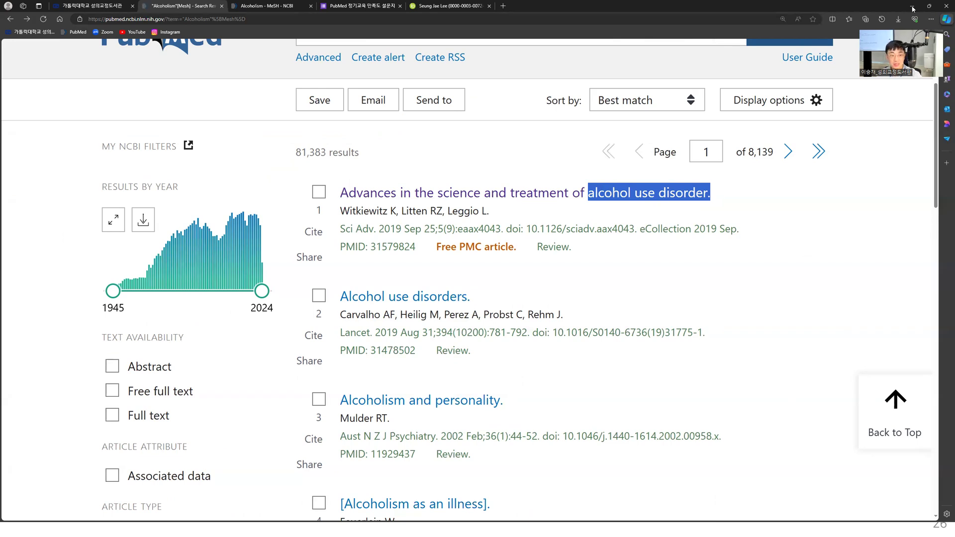
On the "Alcoholism"[Mesh] example slide, draw a yellow bracket and arrow from the title and abstract to the Alcoholism MeSH terms.
{"action": "left_click", "coordinate": [913, 7]}
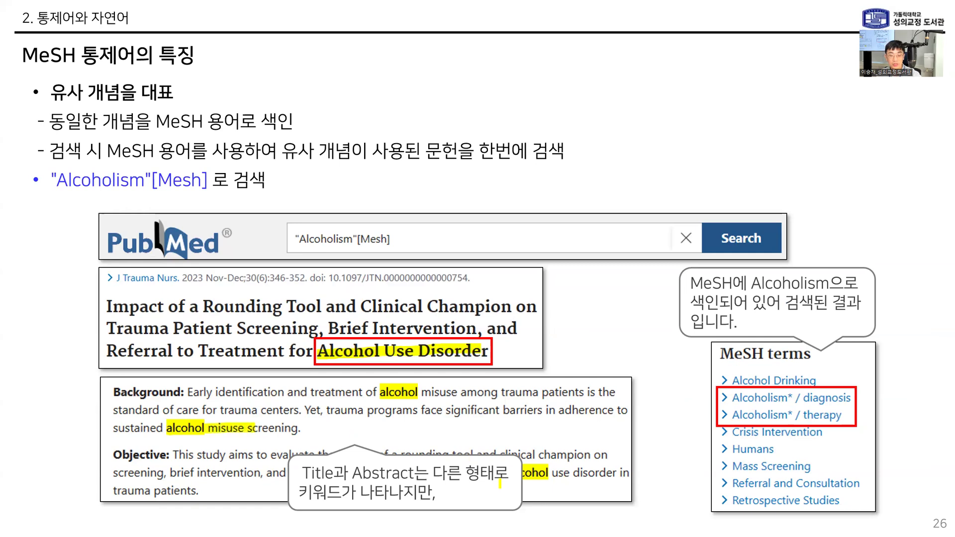
{"action": "mouse_move", "coordinate": [514, 264]}
{"action": "left_mouse_down"}
{"action": "mouse_move", "coordinate": [577, 298]}
{"action": "mouse_move", "coordinate": [598, 479]}
{"action": "left_mouse_up"}
{"action": "mouse_move", "coordinate": [593, 356]}
{"action": "left_mouse_down"}
{"action": "mouse_move", "coordinate": [599, 371]}
{"action": "mouse_move", "coordinate": [716, 398]}
{"action": "left_mouse_up"}
{"action": "left_click_drag", "start_coordinate": [674, 423], "coordinate": [746, 416]}
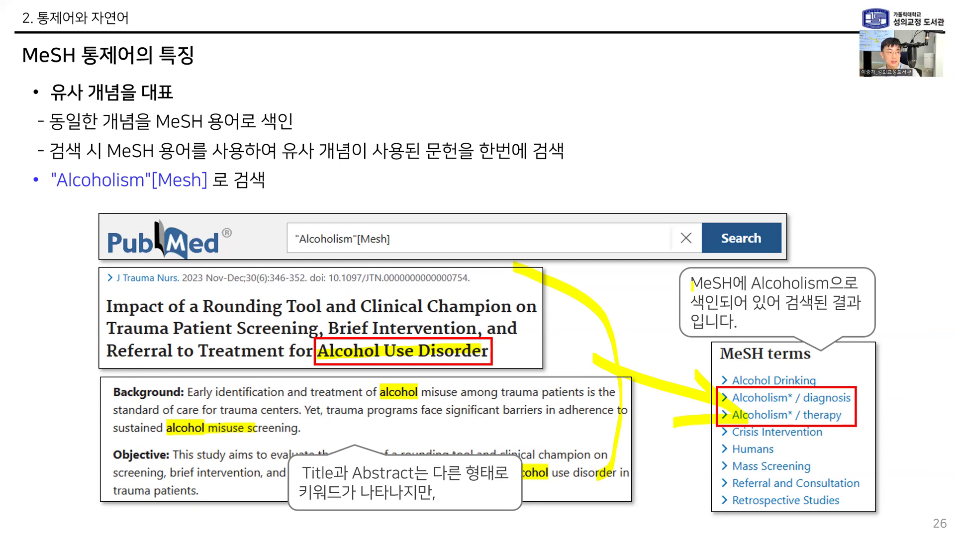
Advance to the thesaurus slide, and switch to the MeSH database in the browser to search for diabetes.
{"action": "key", "text": "Right"}
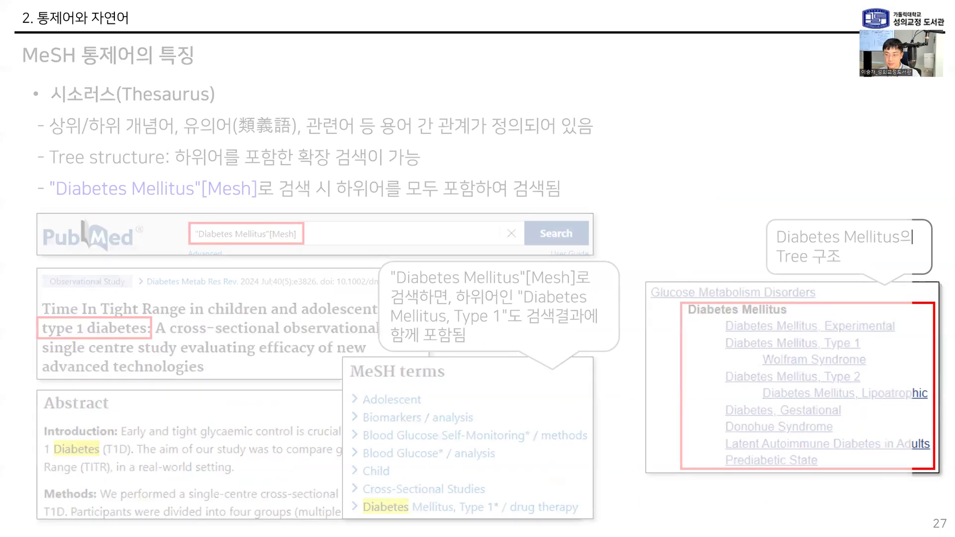
{"action": "key", "text": "alt+Tab"}
{"action": "scroll", "coordinate": [273, 99], "scroll_direction": "up", "scroll_amount": 3}
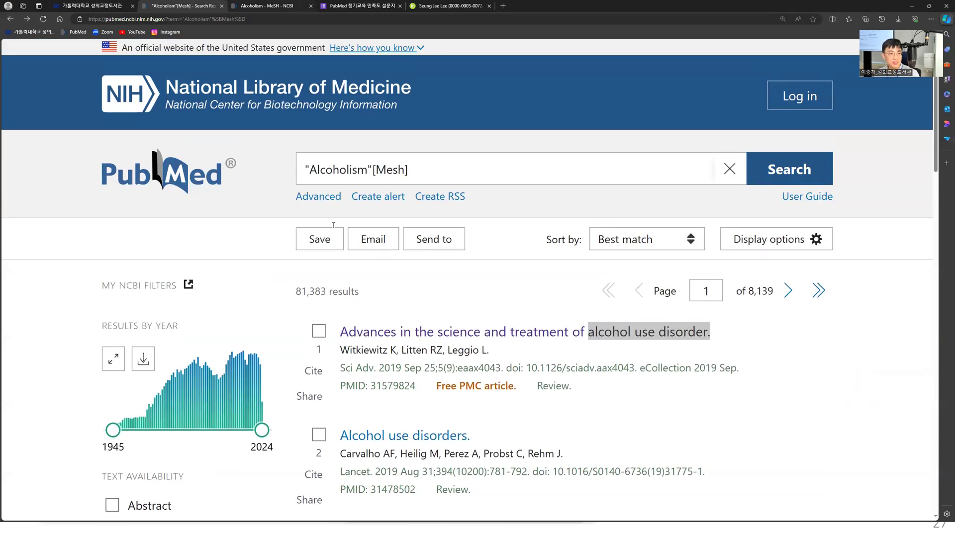
{"action": "key", "text": "ctrl+Tab"}
{"action": "scroll", "coordinate": [356, 185], "scroll_direction": "up", "scroll_amount": 3}
{"action": "triple_click", "coordinate": [410, 183]}
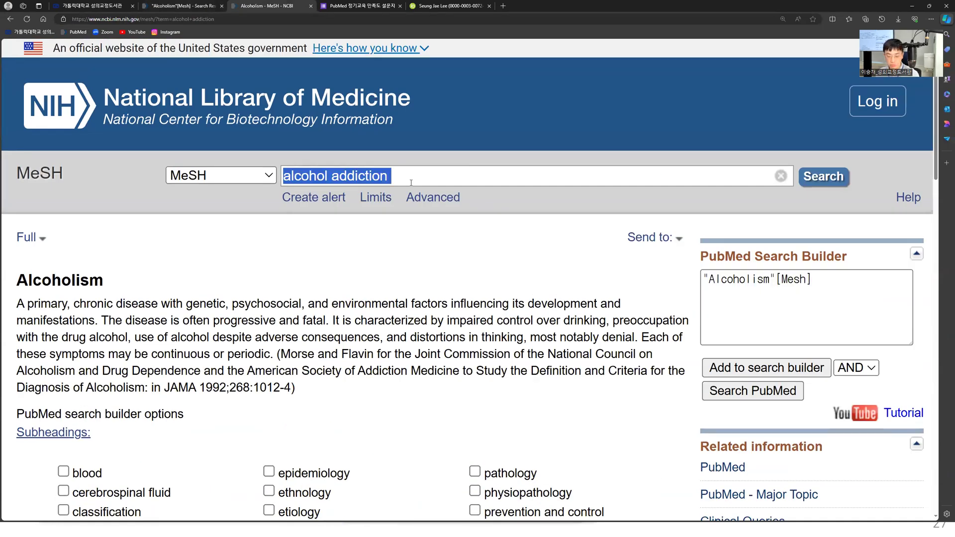
{"action": "type", "text": "diabetes"}
{"action": "key", "text": "Return"}
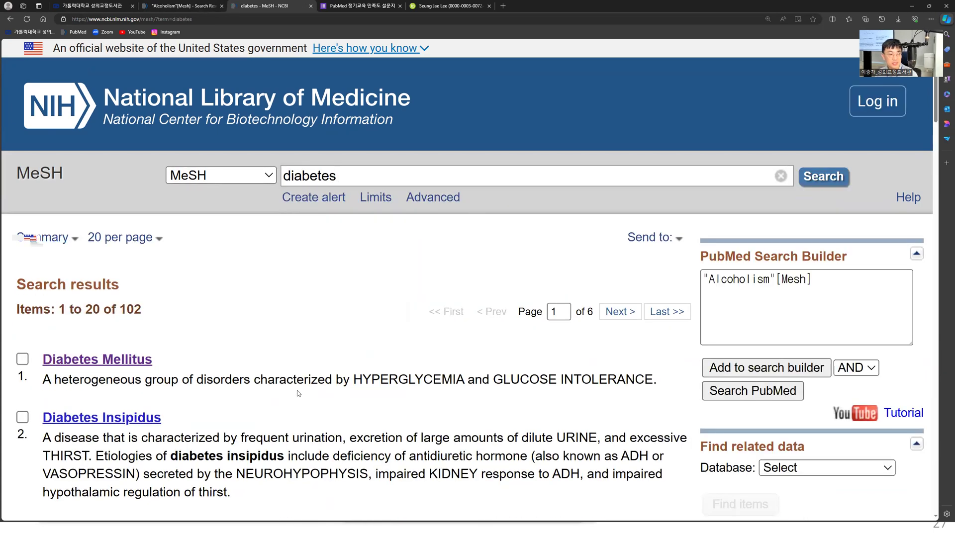
Open the Diabetes Mellitus MeSH record and clear the Alcoholism query from the PubMed Search Builder.
{"action": "triple_click", "coordinate": [806, 301]}
{"action": "key", "text": "BackSpace"}
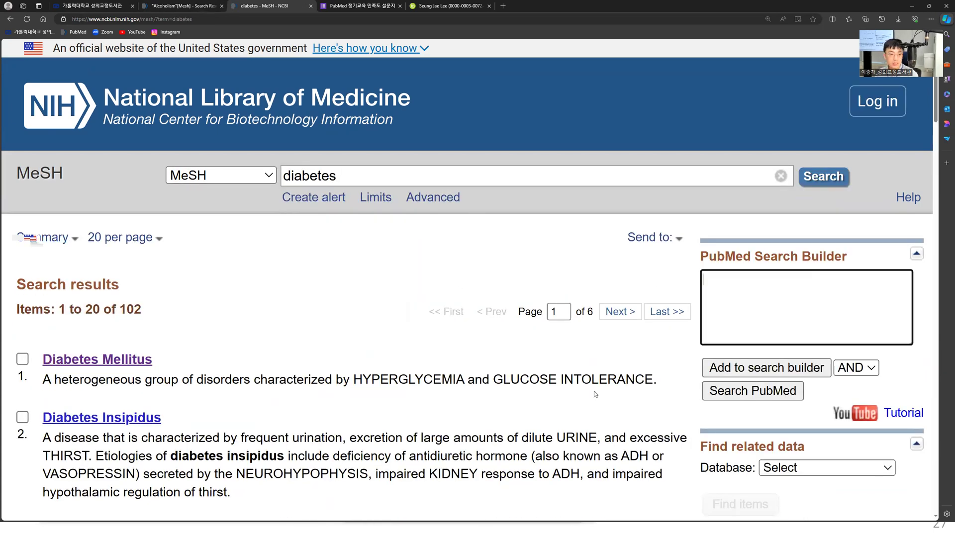
{"action": "left_click", "coordinate": [339, 380]}
{"action": "left_click", "coordinate": [135, 365]}
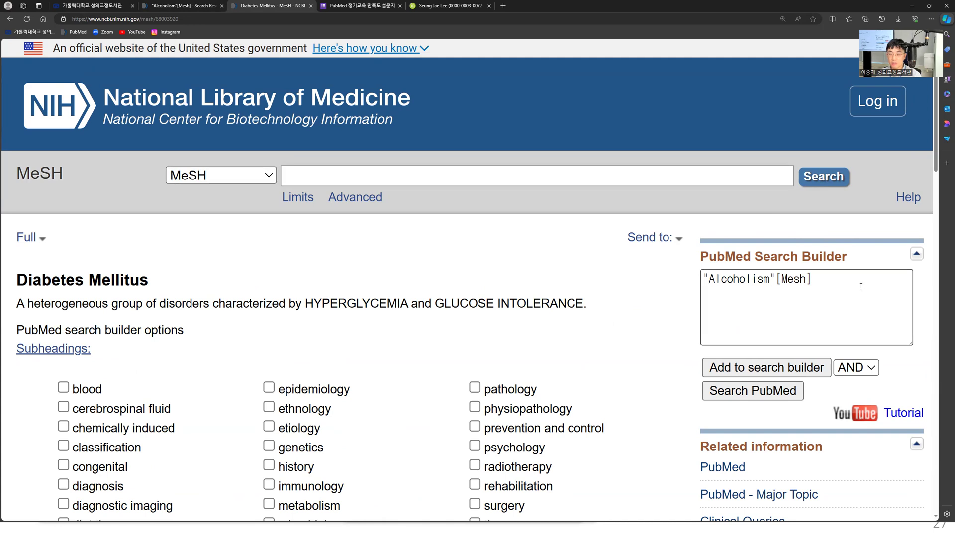
{"action": "left_click_drag", "start_coordinate": [861, 288], "coordinate": [479, 287]}
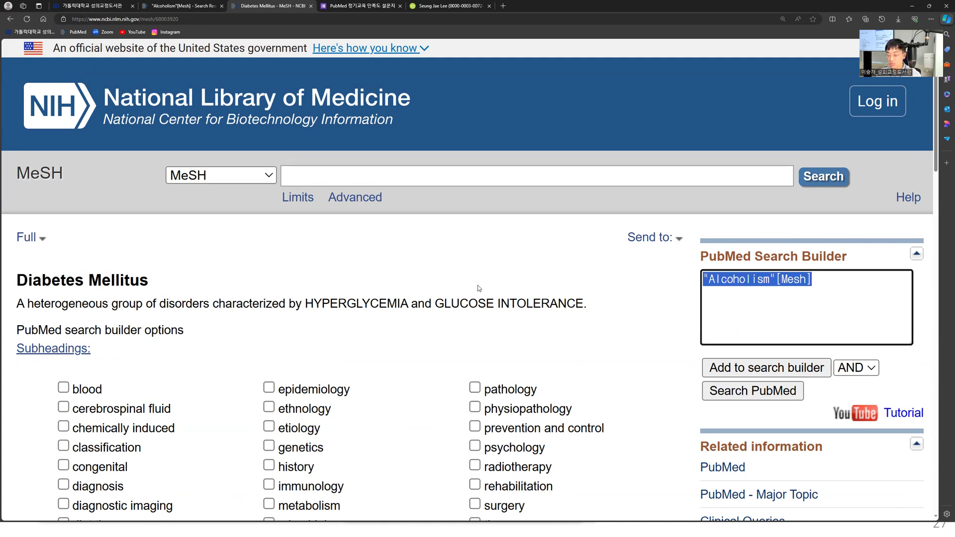
{"action": "key", "text": "BackSpace"}
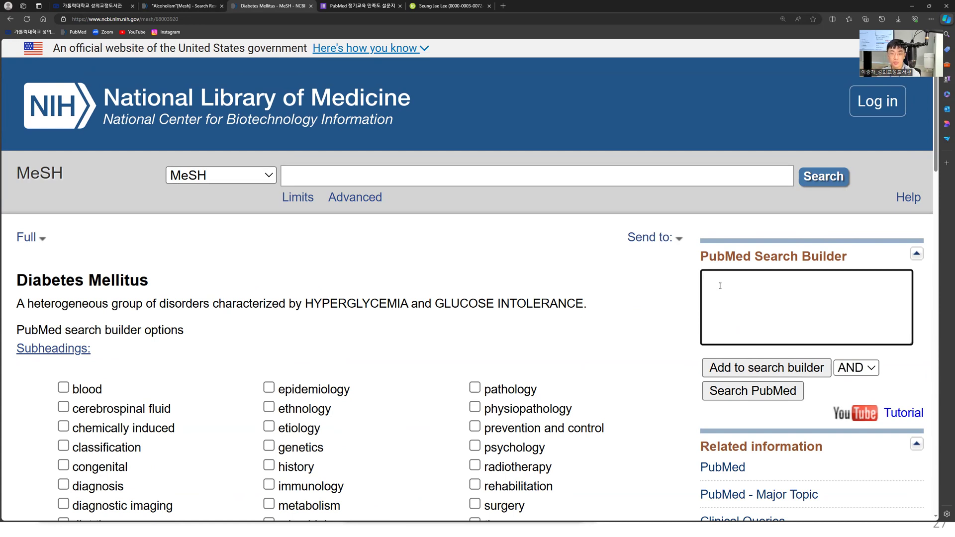
Add Diabetes Mellitus to the PubMed Search Builder and copy the query "Diabetes Mellitus"[Mesh].
{"action": "left_click", "coordinate": [778, 367]}
{"action": "left_click", "coordinate": [818, 302]}
{"action": "left_click_drag", "start_coordinate": [865, 288], "coordinate": [606, 282]}
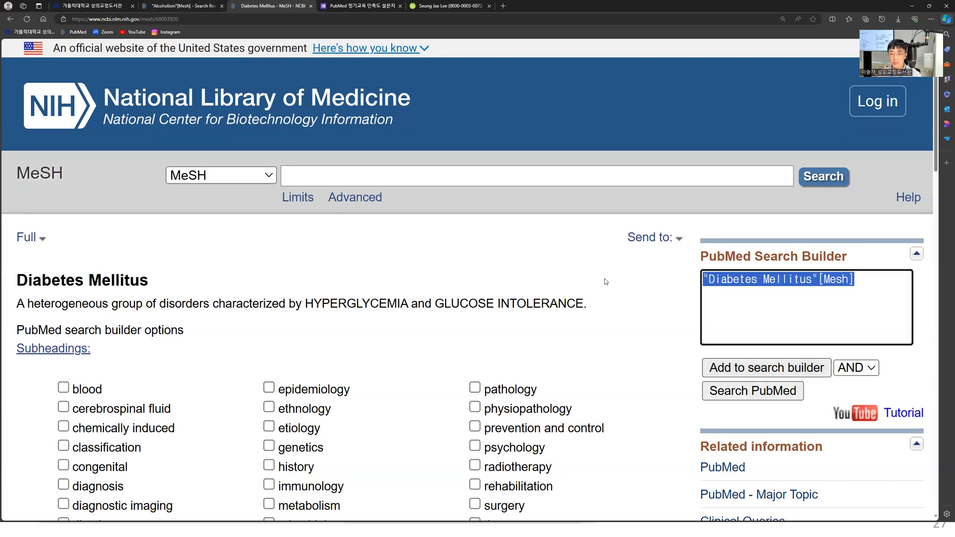
{"action": "right_click", "coordinate": [805, 282]}
{"action": "left_click", "coordinate": [829, 313]}
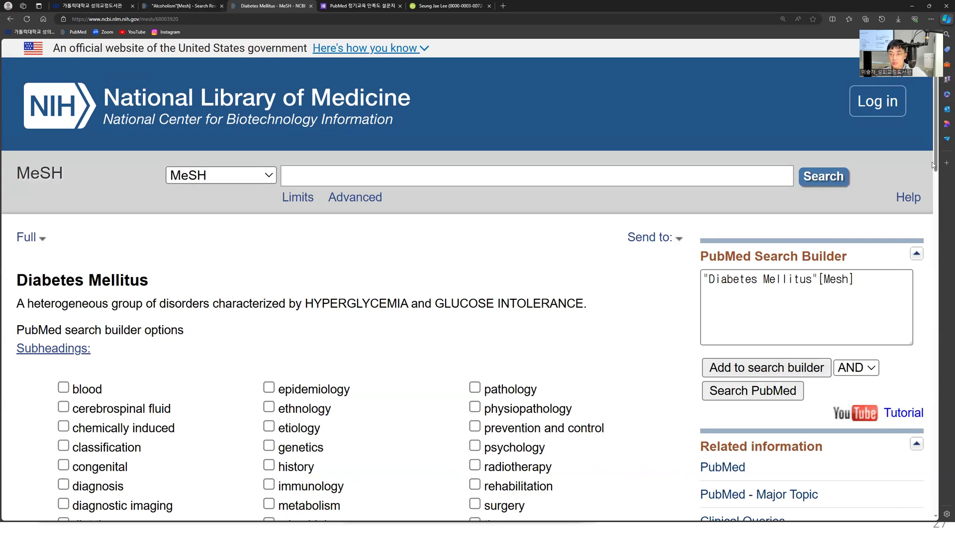
Examine the Diabetes Mellitus MeSH tree, highlighting the narrower terms from Diabetes Mellitus, Experimental to Prediabetic State.
{"action": "scroll", "coordinate": [932, 204], "scroll_direction": "down", "scroll_amount": 2}
{"action": "scroll", "coordinate": [921, 328], "scroll_direction": "down", "scroll_amount": 10}
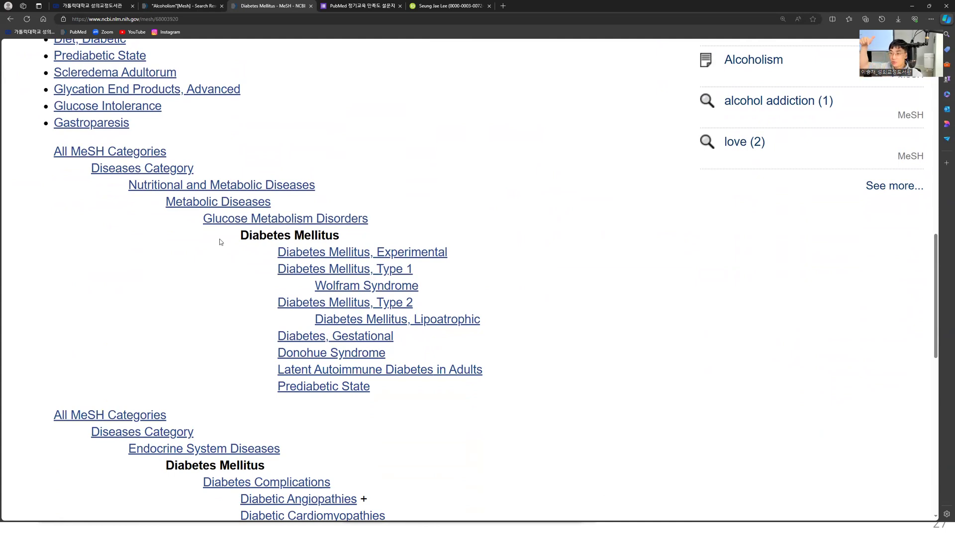
{"action": "left_click_drag", "start_coordinate": [241, 235], "coordinate": [340, 235]}
{"action": "left_click_drag", "start_coordinate": [342, 236], "coordinate": [386, 394]}
{"action": "left_click", "coordinate": [249, 264]}
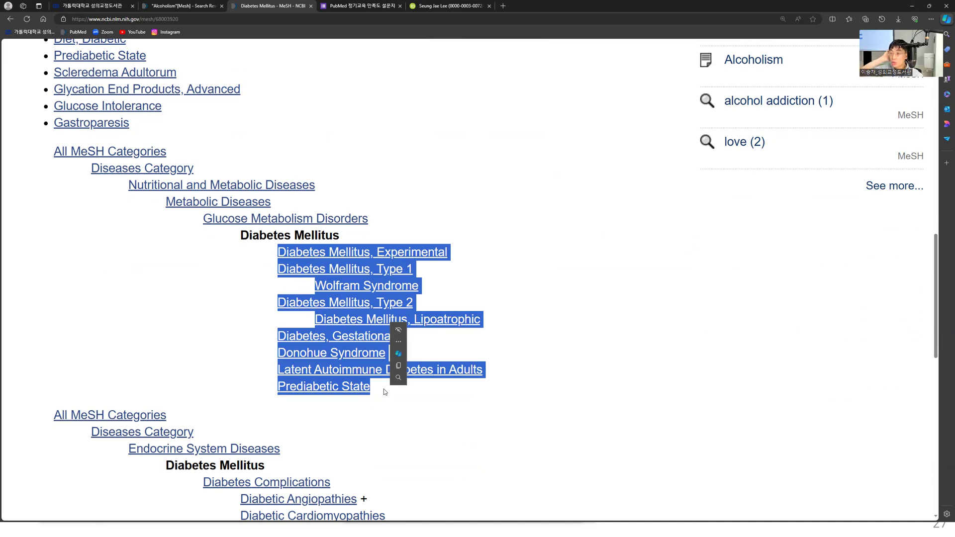
Replace the Alcoholism query in PubMed with the copied "Diabetes Mellitus"[Mesh] and run the search.
{"action": "left_click", "coordinate": [179, 5]}
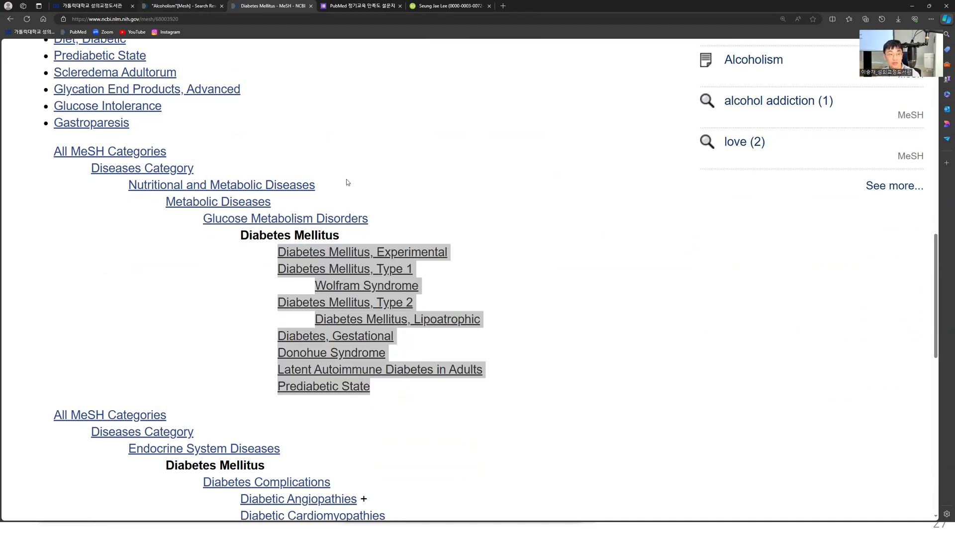
{"action": "left_click", "coordinate": [420, 172]}
{"action": "key", "text": "ctrl+a"}
{"action": "key", "text": "ctrl+v"}
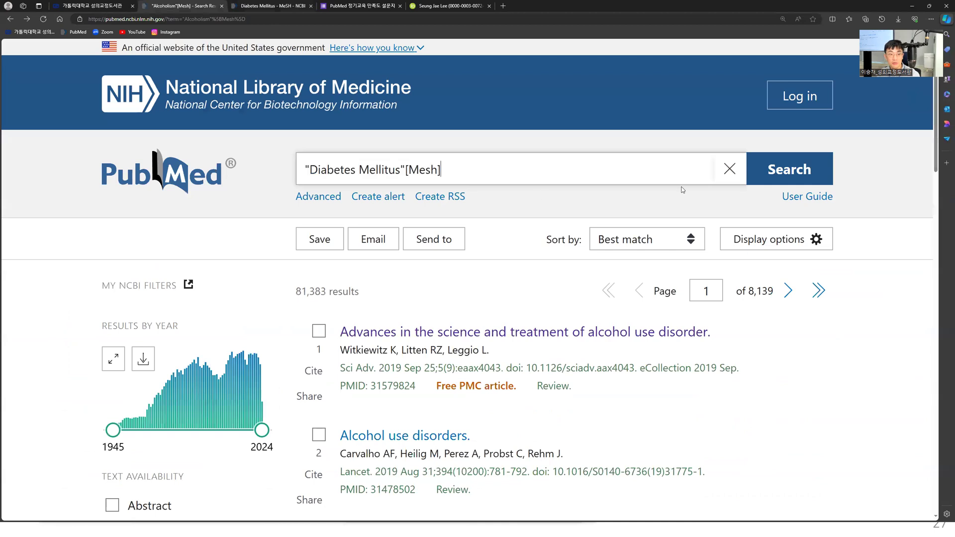
{"action": "left_click", "coordinate": [788, 184]}
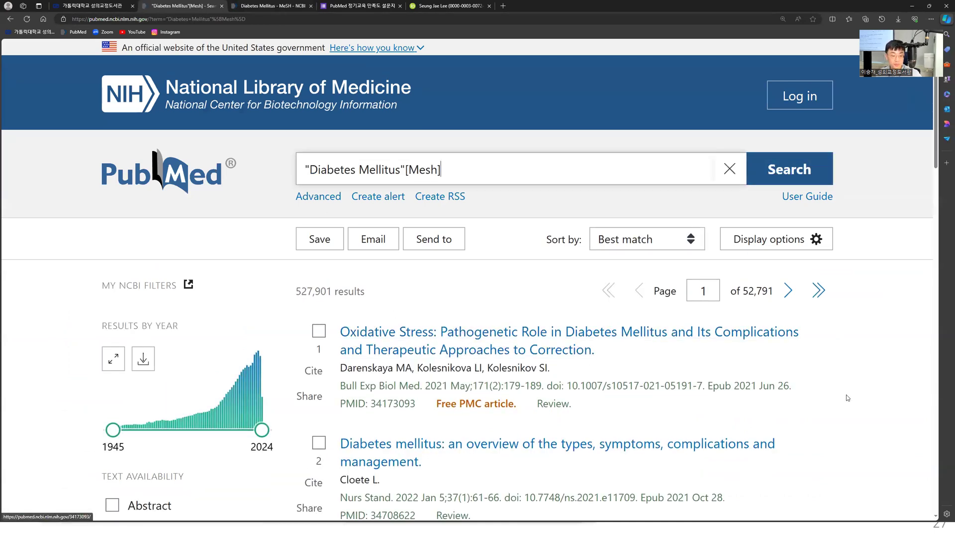
Browse the first page of Diabetes Mellitus results and sort them by Most recent.
{"action": "scroll", "coordinate": [844, 388], "scroll_direction": "down", "scroll_amount": 3}
{"action": "scroll", "coordinate": [792, 374], "scroll_direction": "down", "scroll_amount": 1}
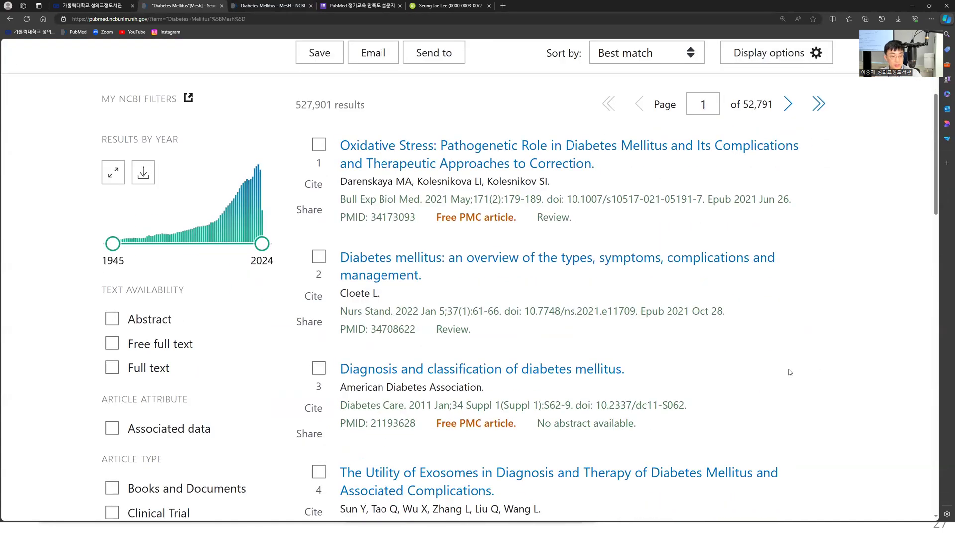
{"action": "scroll", "coordinate": [791, 374], "scroll_direction": "down", "scroll_amount": 3}
{"action": "scroll", "coordinate": [789, 372], "scroll_direction": "down", "scroll_amount": 3}
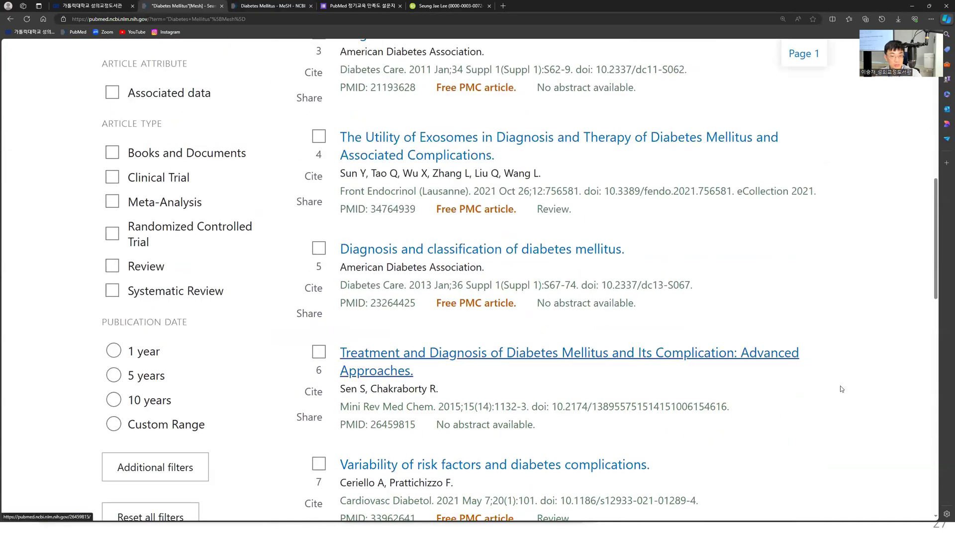
{"action": "scroll", "coordinate": [783, 391], "scroll_direction": "down", "scroll_amount": 3}
{"action": "scroll", "coordinate": [825, 397], "scroll_direction": "down", "scroll_amount": 5}
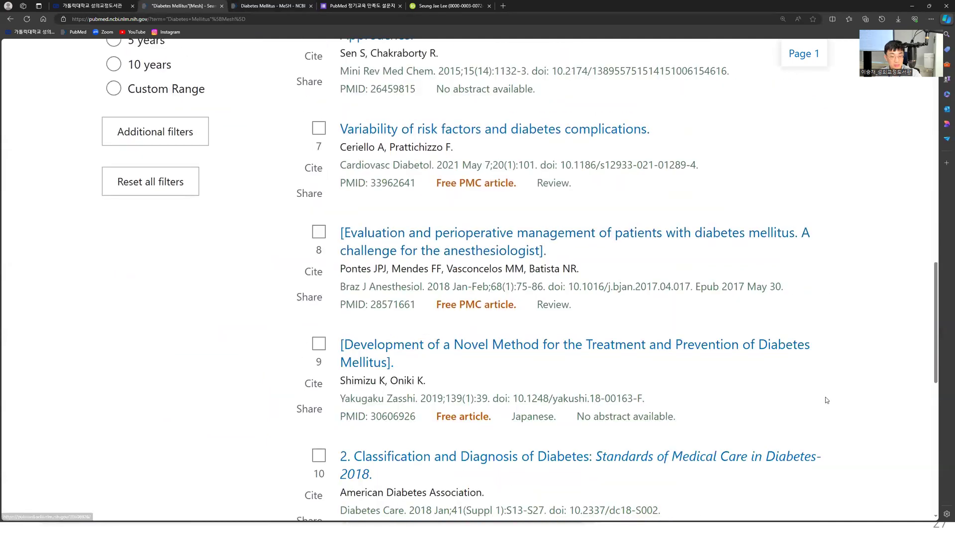
{"action": "left_click", "coordinate": [895, 408]}
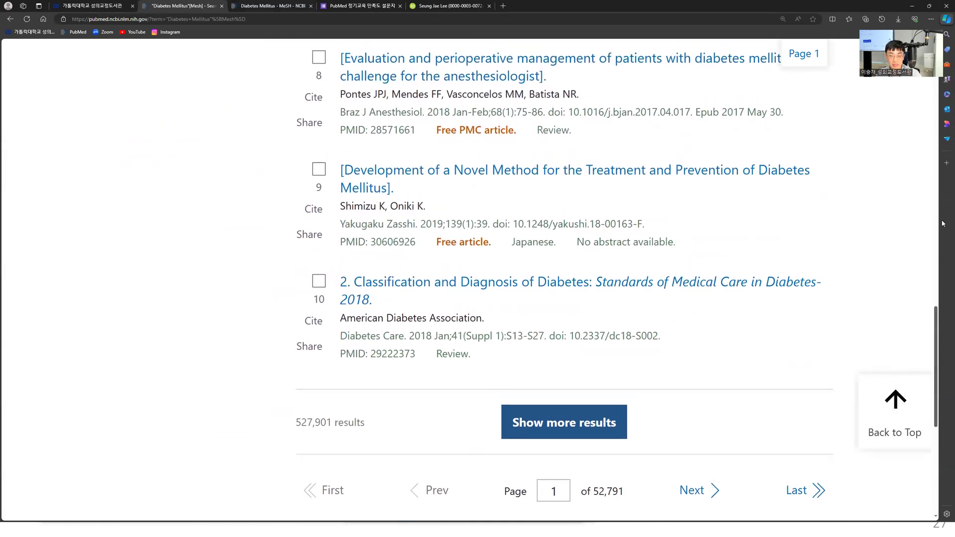
{"action": "left_click", "coordinate": [651, 244]}
{"action": "left_click", "coordinate": [630, 276]}
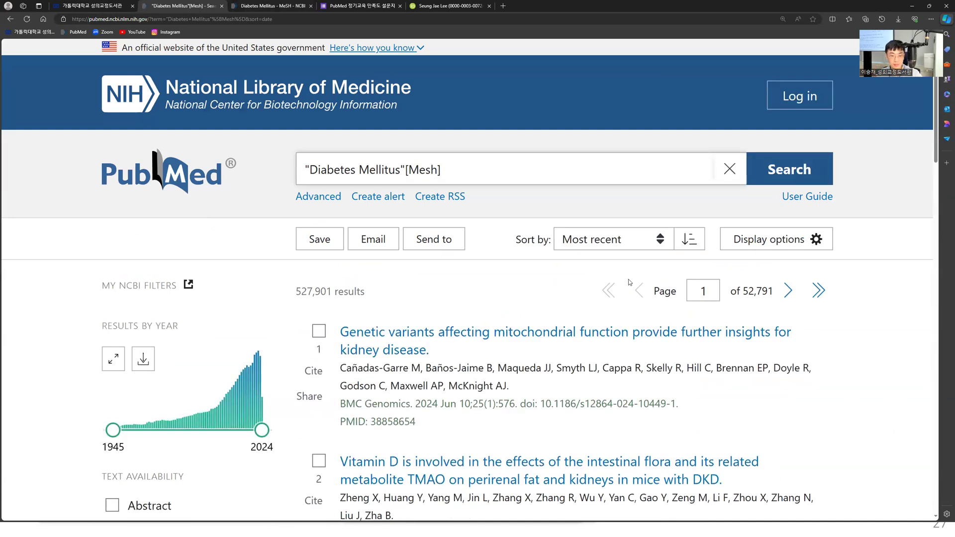
Open the article "Genetic variants affecting mitochondrial function provide further insights for kidney disease" and examine its MeSH terms against the query.
{"action": "left_click", "coordinate": [569, 333]}
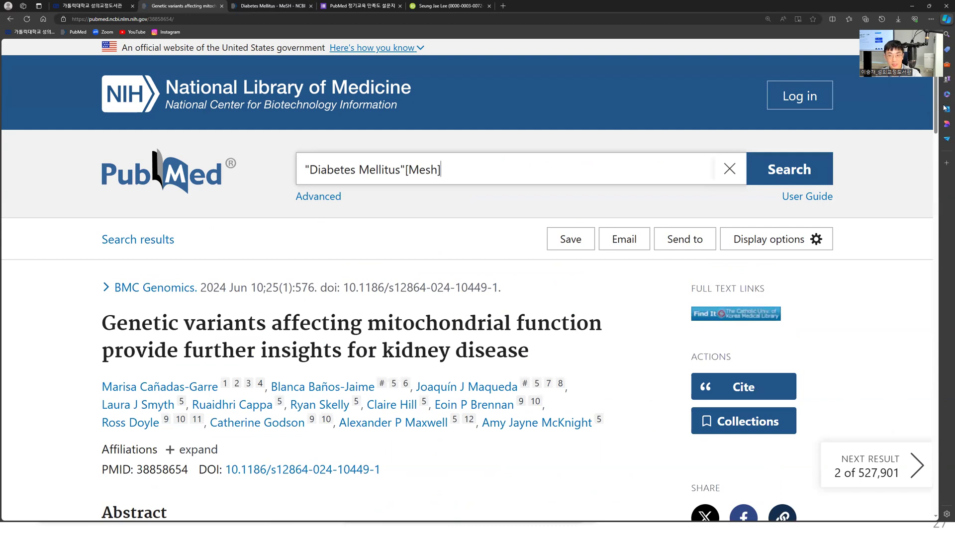
{"action": "scroll", "coordinate": [927, 265], "scroll_direction": "down", "scroll_amount": 10}
{"action": "scroll", "coordinate": [920, 369], "scroll_direction": "down", "scroll_amount": 15}
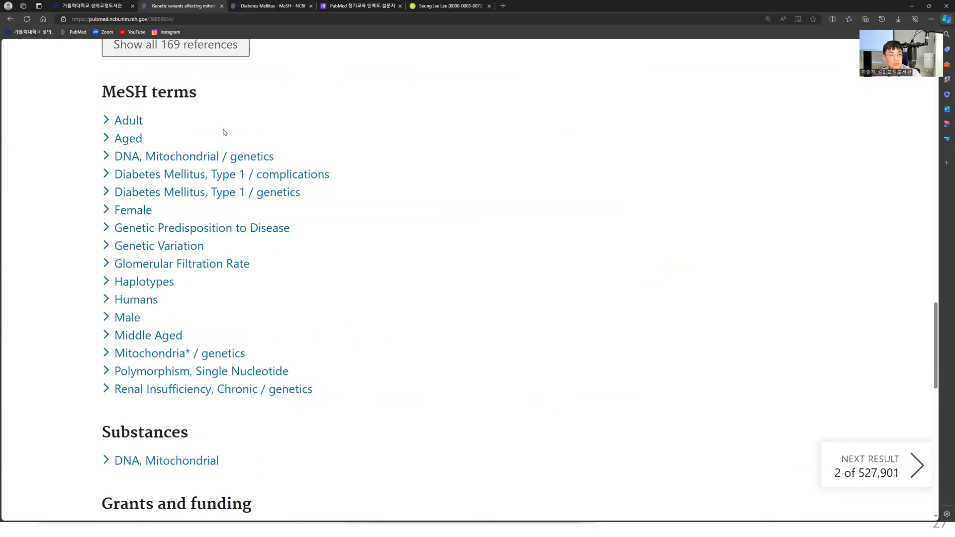
{"action": "left_click_drag", "start_coordinate": [936, 342], "coordinate": [928, 84]}
{"action": "scroll", "coordinate": [465, 173], "scroll_direction": "up", "scroll_amount": 4}
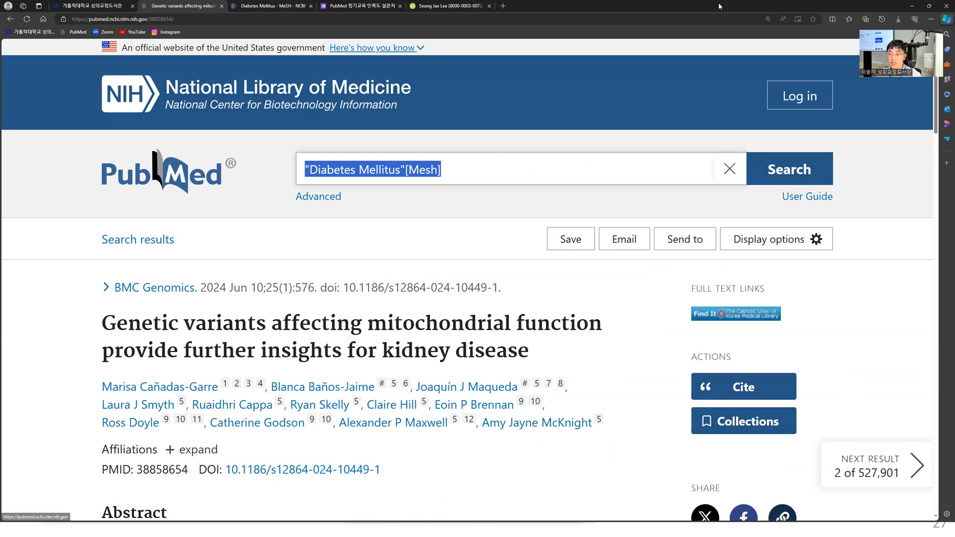
{"action": "left_click_drag", "start_coordinate": [936, 124], "coordinate": [936, 360]}
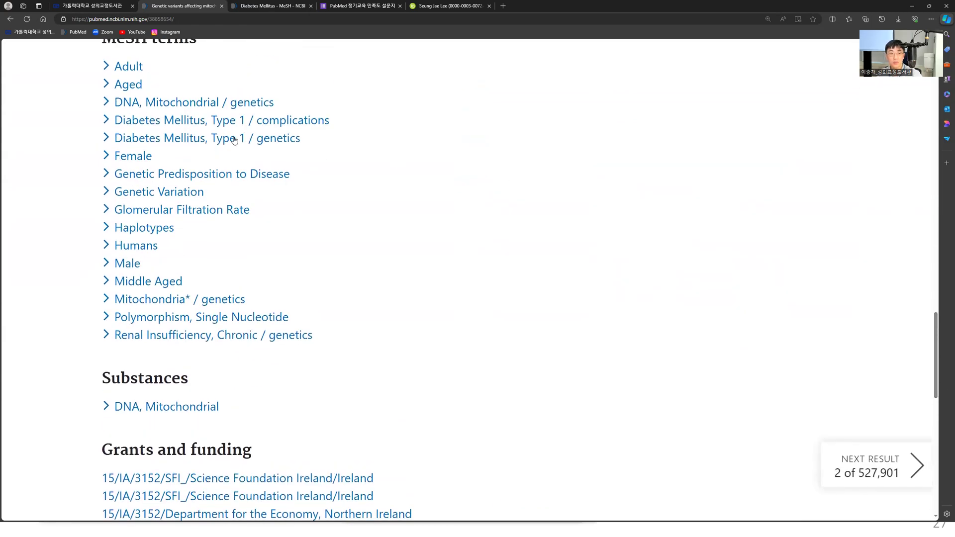
Return to the Diabetes Mellitus MeSH tree and highlight the main term and its narrower terms, including Diabetes Mellitus, Type 1.
{"action": "left_click", "coordinate": [287, 6]}
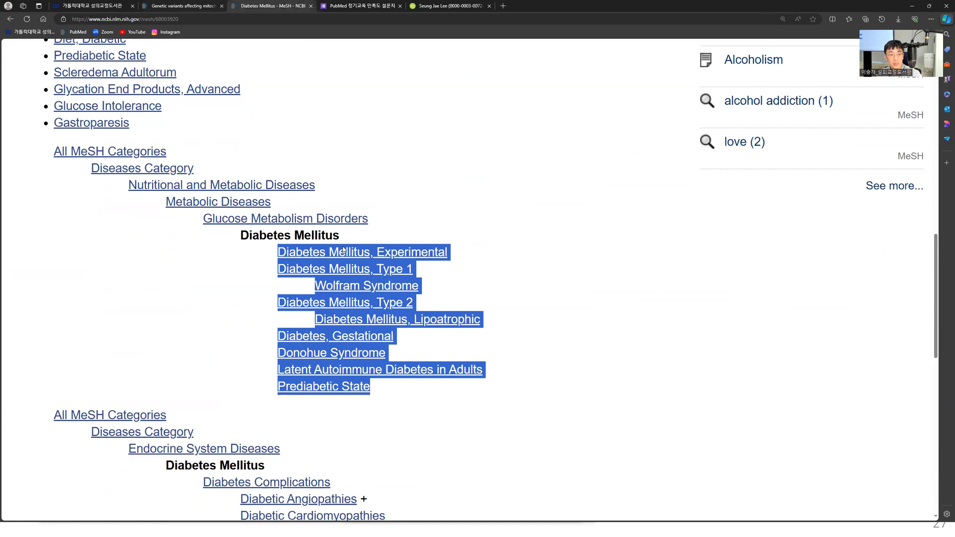
{"action": "triple_click", "coordinate": [310, 235]}
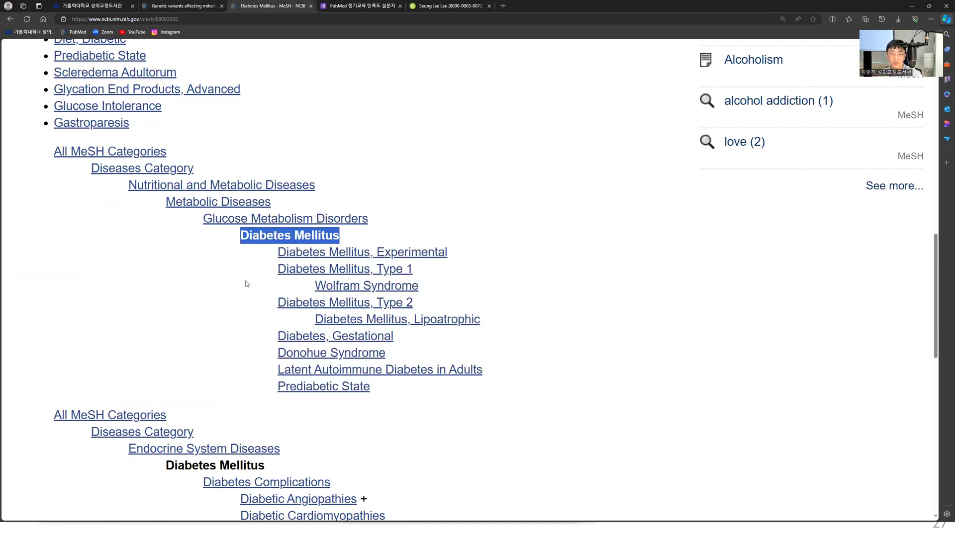
{"action": "left_click", "coordinate": [252, 241]}
{"action": "left_click_drag", "start_coordinate": [277, 248], "coordinate": [376, 394]}
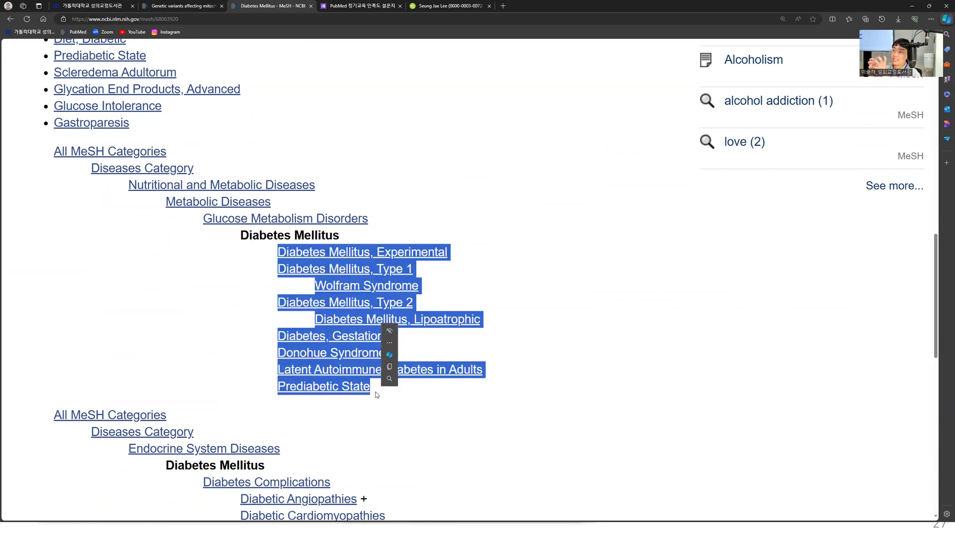
{"action": "left_click_drag", "start_coordinate": [238, 235], "coordinate": [389, 388]}
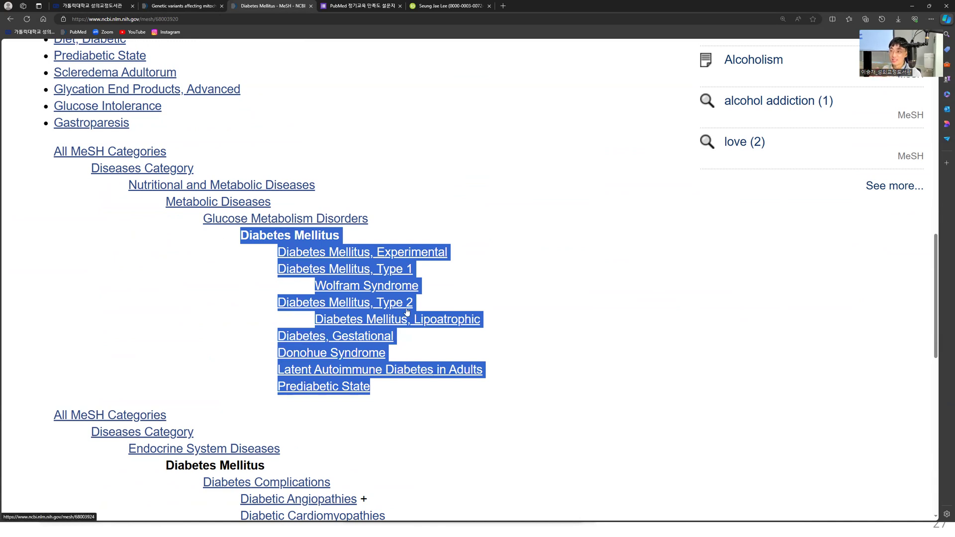
{"action": "left_click_drag", "start_coordinate": [433, 275], "coordinate": [277, 269]}
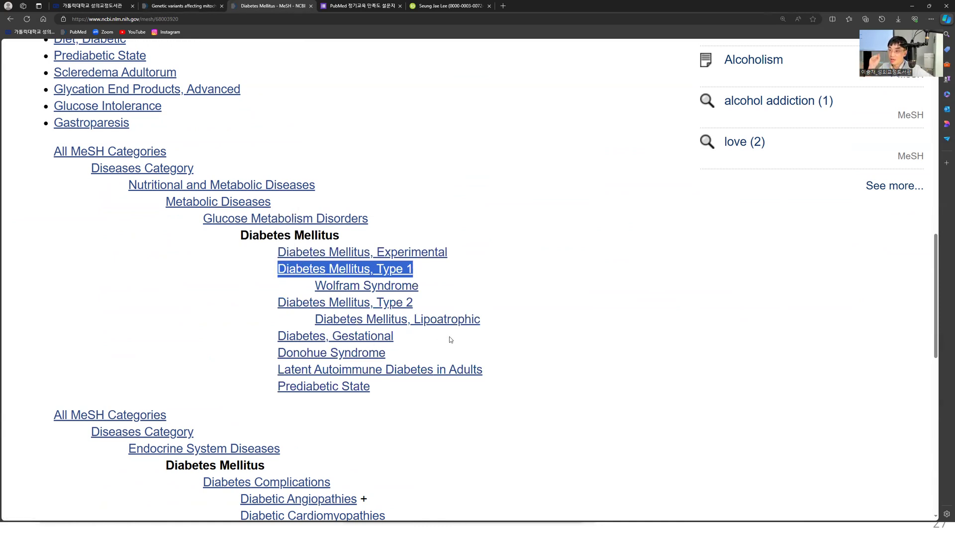
{"action": "left_click_drag", "start_coordinate": [239, 236], "coordinate": [345, 242]}
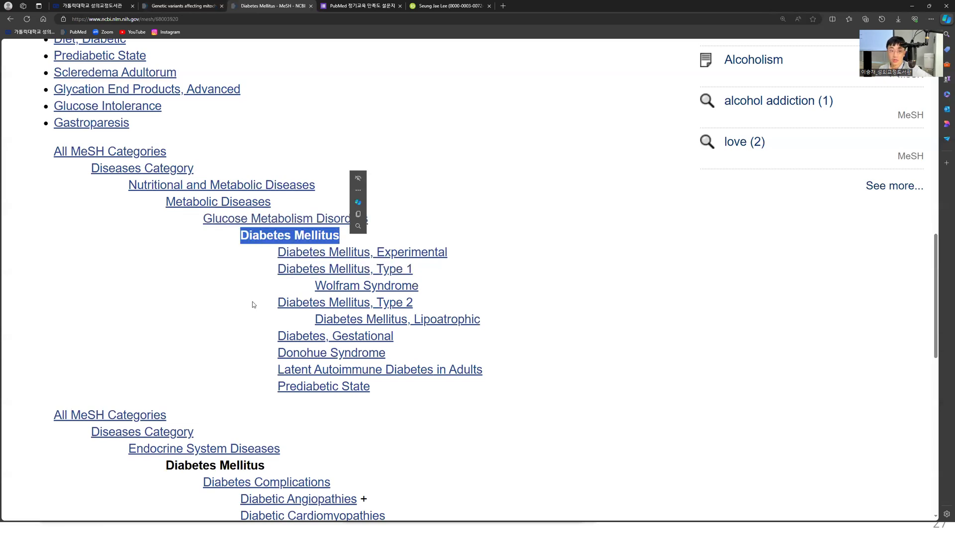
{"action": "left_click_drag", "start_coordinate": [267, 257], "coordinate": [389, 390]}
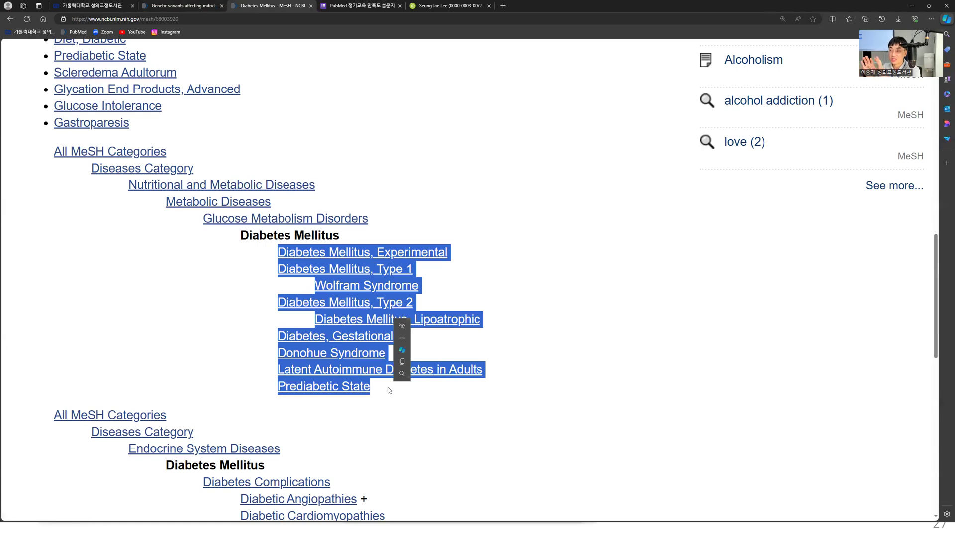
{"action": "left_click_drag", "start_coordinate": [393, 394], "coordinate": [337, 245]}
{"action": "left_click", "coordinate": [241, 237]}
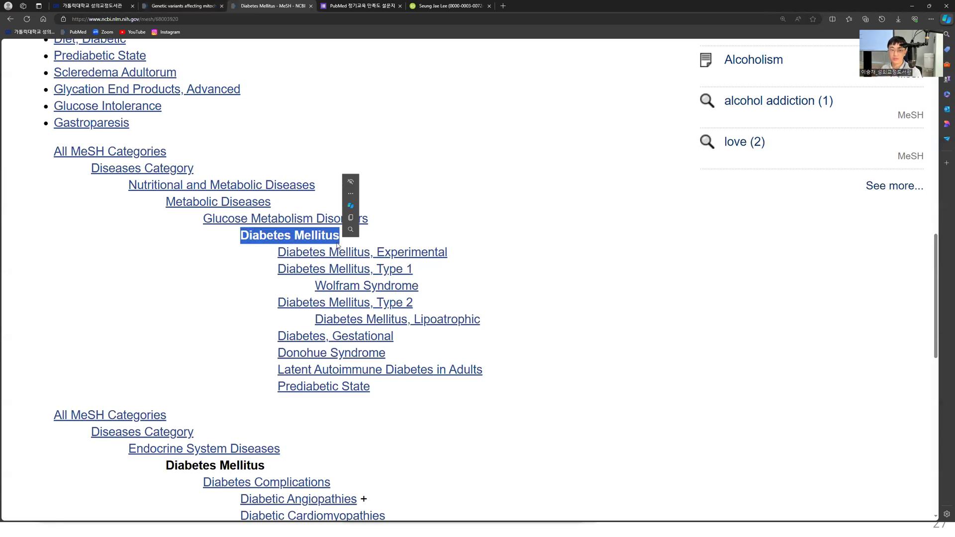
{"action": "left_click_drag", "start_coordinate": [241, 236], "coordinate": [410, 384]}
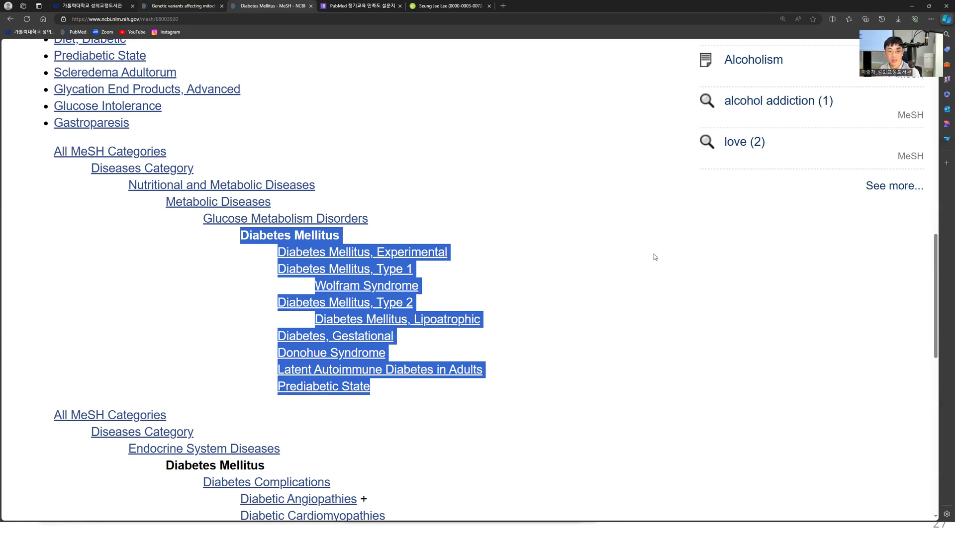
Go back to the PubMed article and compare the search query with the article's MeSH terms again.
{"action": "key", "text": "ctrl+shift+Tab"}
{"action": "left_click_drag", "start_coordinate": [937, 348], "coordinate": [938, 94]}
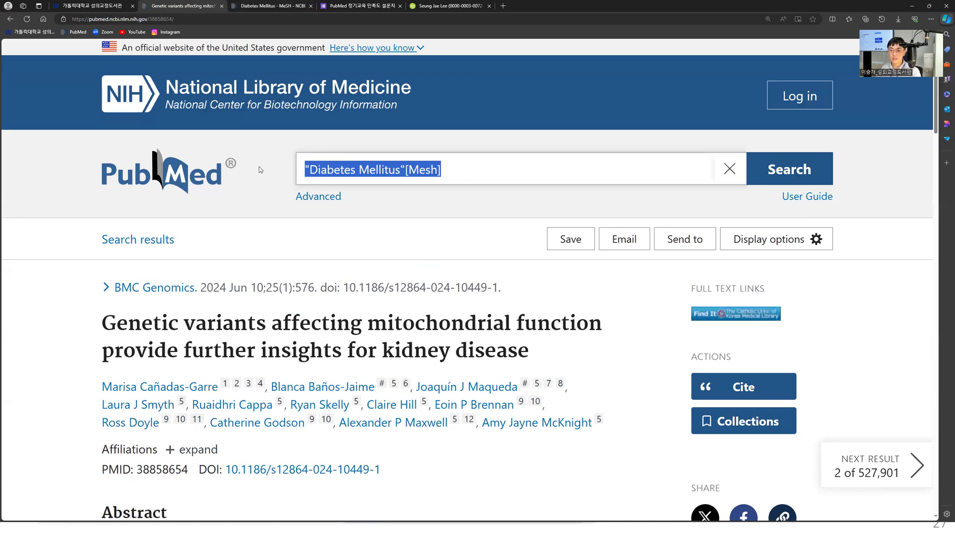
{"action": "left_click_drag", "start_coordinate": [936, 107], "coordinate": [943, 347]}
{"action": "scroll", "coordinate": [943, 347], "scroll_direction": "down", "scroll_amount": 6}
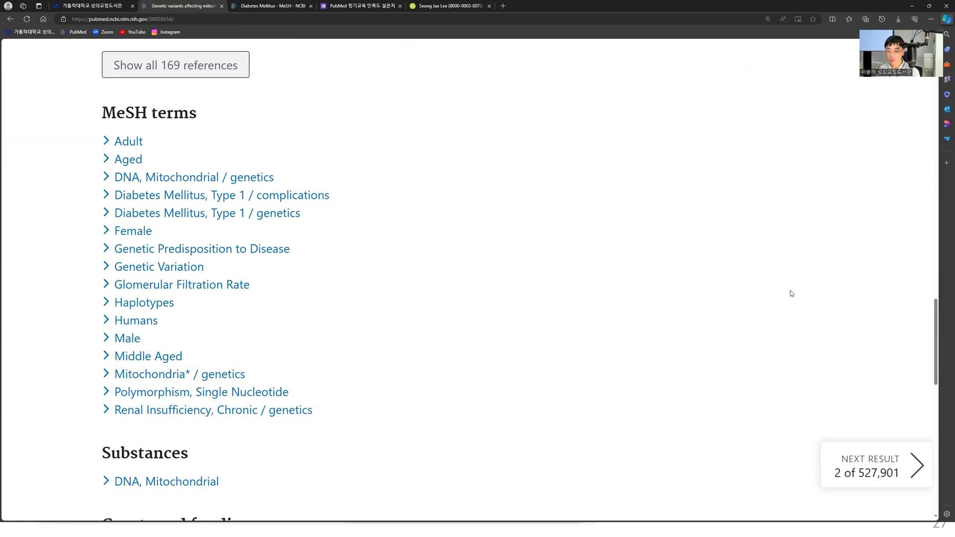
Switch back to the thesaurus slide and highlight the "Diabetes Mellitus"[Mesh] query and "type 1 diabetes" in yellow.
{"action": "key", "text": "alt+Tab"}
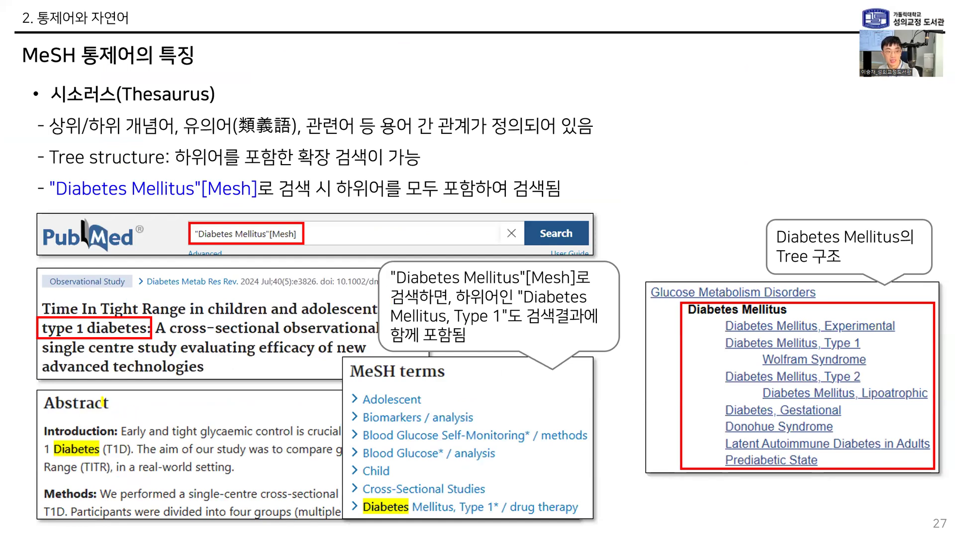
{"action": "left_click_drag", "start_coordinate": [195, 234], "coordinate": [337, 233]}
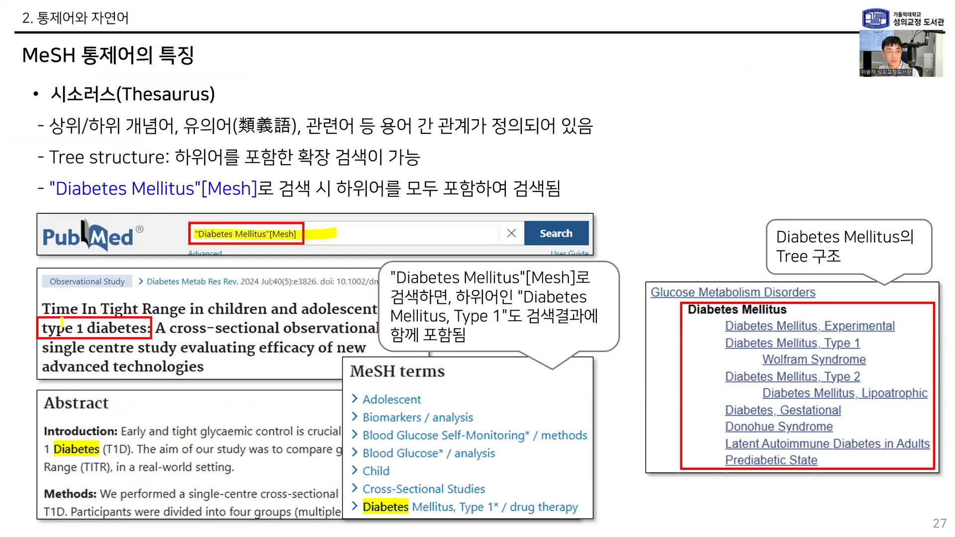
{"action": "left_click_drag", "start_coordinate": [44, 331], "coordinate": [148, 330]}
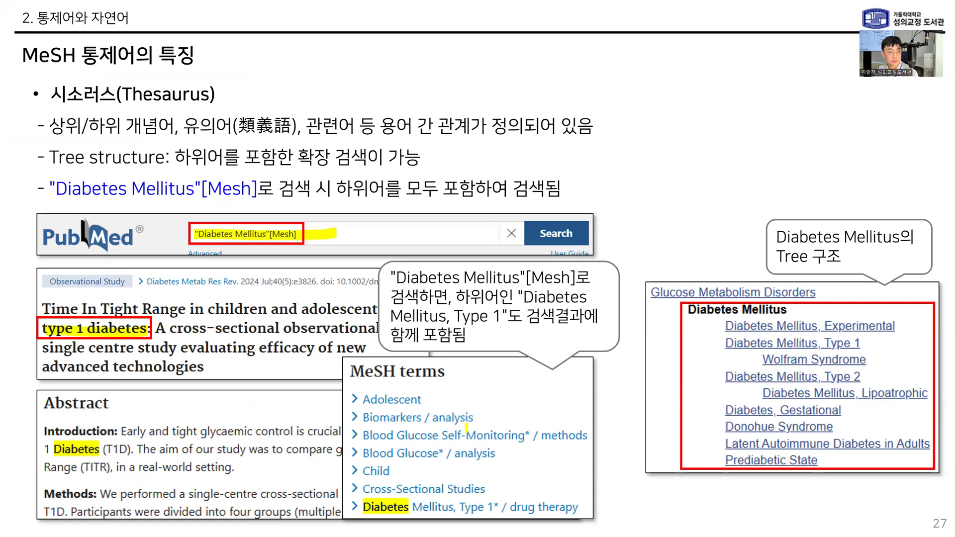
Advance to the MeSH Major Topic slide, and switch to the browser to go back to the Alcoholism MeSH record.
{"action": "key", "text": "Right"}
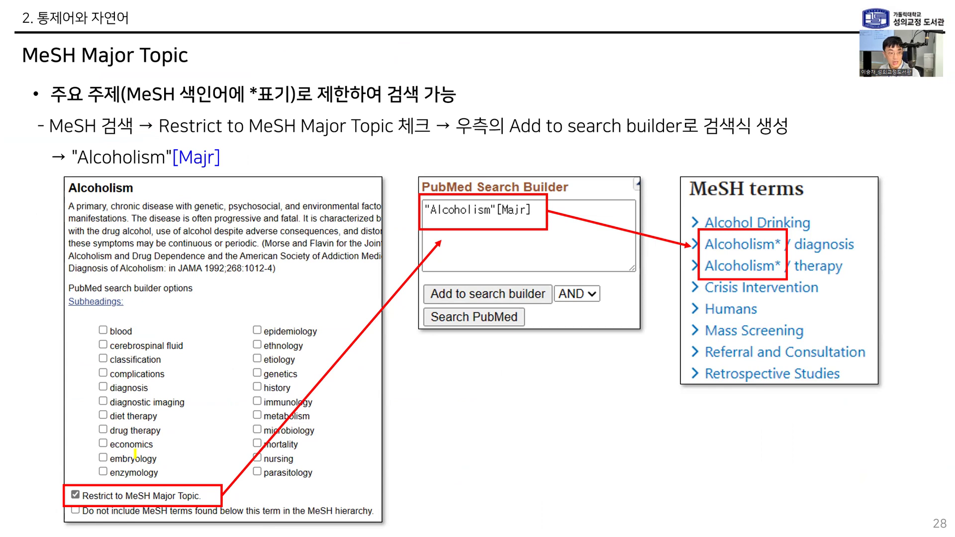
{"action": "left_click_drag", "start_coordinate": [73, 485], "coordinate": [58, 528]}
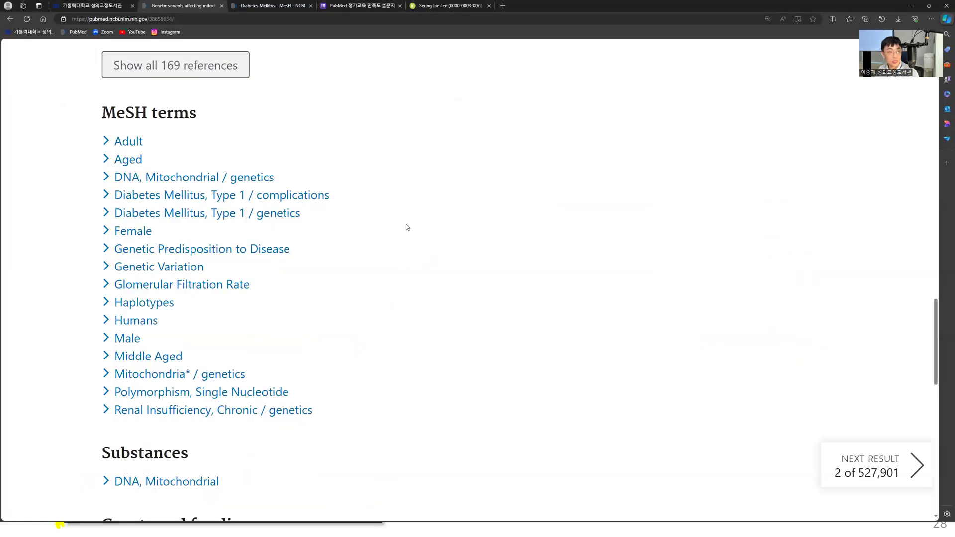
{"action": "scroll", "coordinate": [406, 227], "scroll_direction": "up", "scroll_amount": 15}
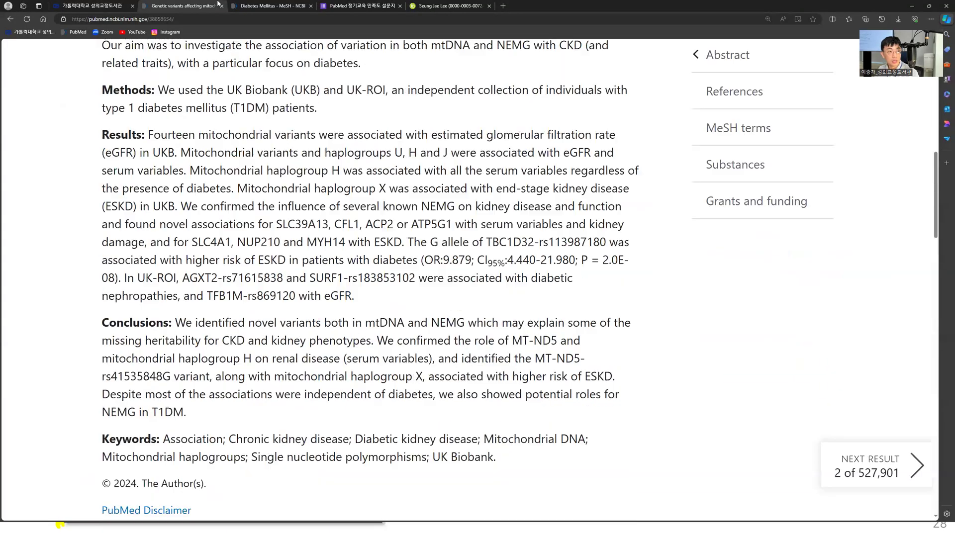
{"action": "left_click", "coordinate": [271, 5]}
{"action": "scroll", "coordinate": [390, 148], "scroll_direction": "up", "scroll_amount": 10}
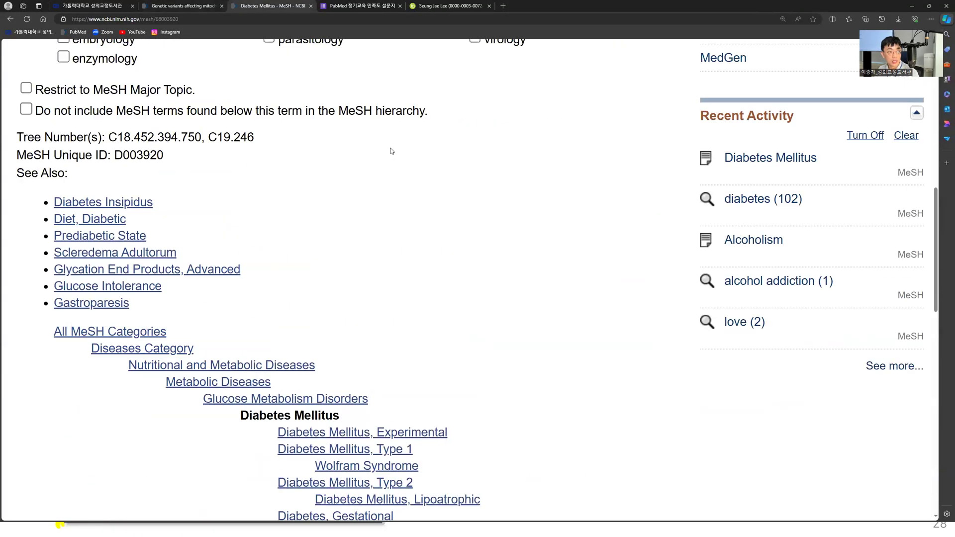
{"action": "key", "text": "alt+Left"}
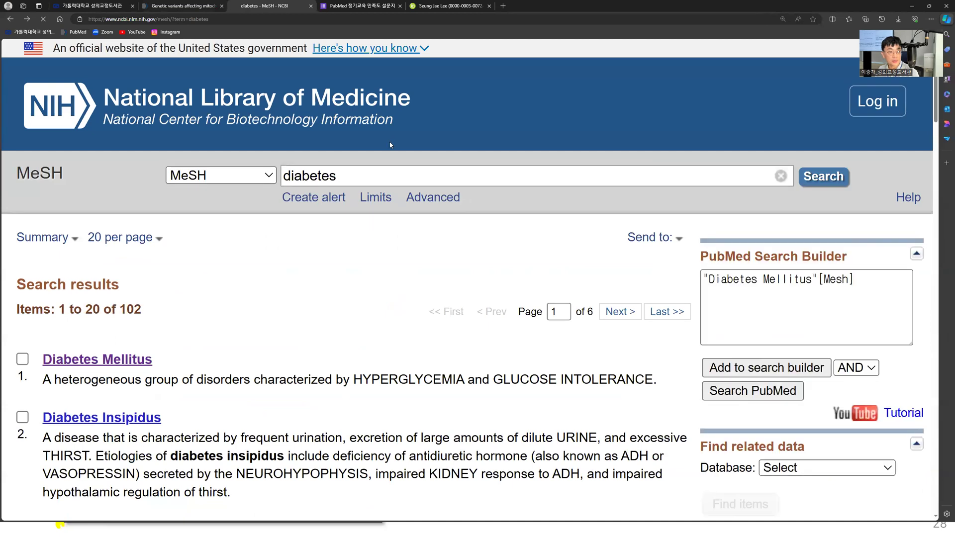
{"action": "key", "text": "alt+Left"}
Clear the existing query from the PubMed Search Builder on the Alcoholism record.
{"action": "left_click", "coordinate": [856, 296]}
{"action": "key", "text": "ctrl+a"}
{"action": "key", "text": "BackSpace"}
{"action": "left_click", "coordinate": [520, 268]}
{"action": "left_click", "coordinate": [720, 318]}
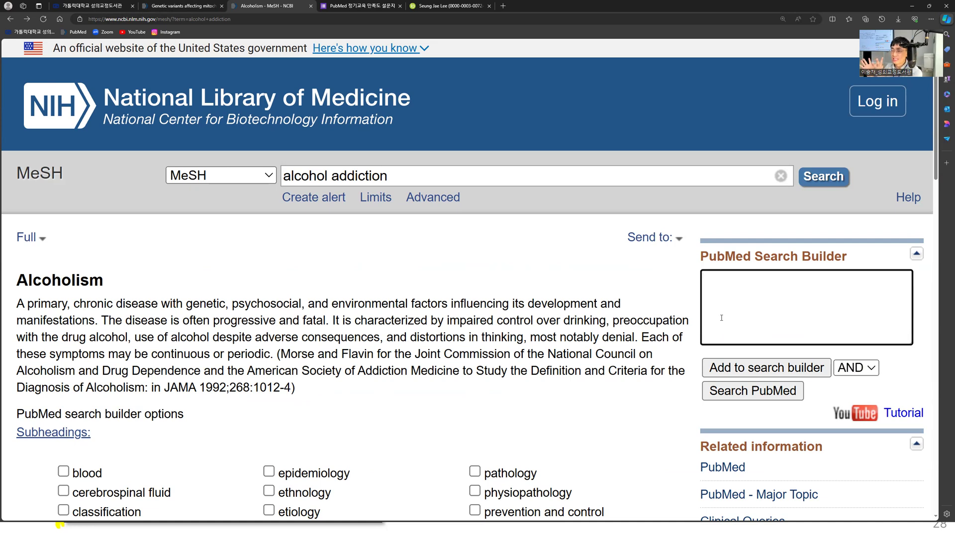
Restrict the Alcoholism term to MeSH Major Topic and add it to the PubMed Search Builder.
{"action": "left_click", "coordinate": [600, 327]}
{"action": "scroll", "coordinate": [275, 334], "scroll_direction": "down", "scroll_amount": 5}
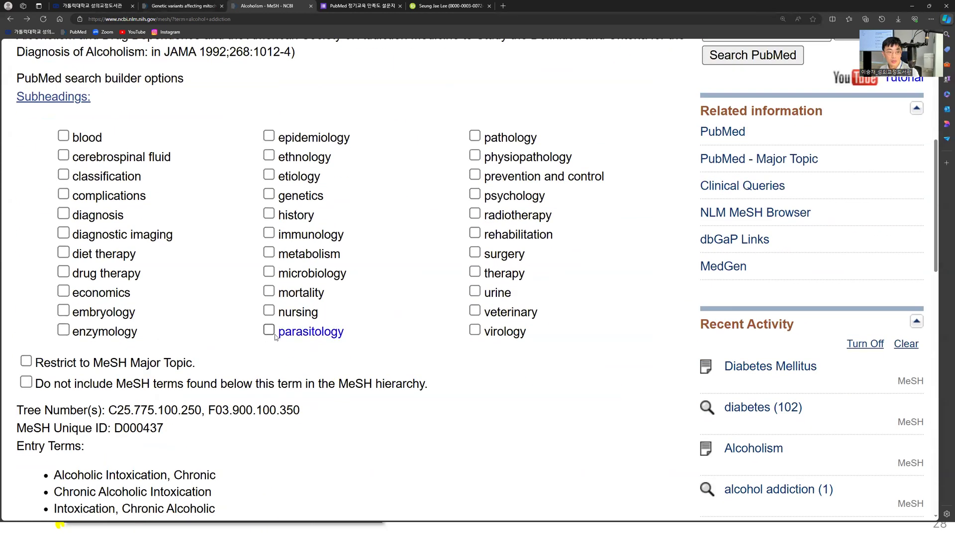
{"action": "left_click_drag", "start_coordinate": [196, 364], "coordinate": [27, 366]}
{"action": "left_click", "coordinate": [27, 366]}
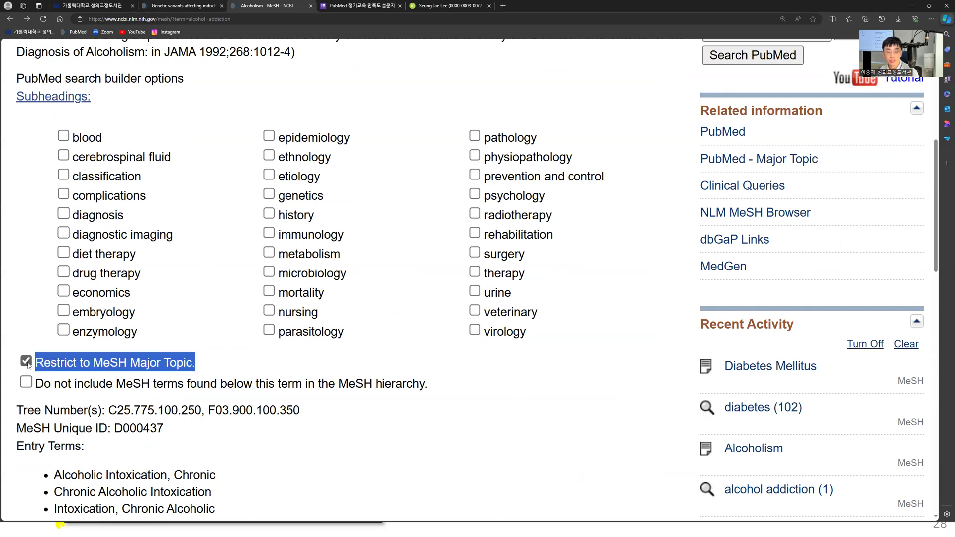
{"action": "scroll", "coordinate": [757, 265], "scroll_direction": "up", "scroll_amount": 3}
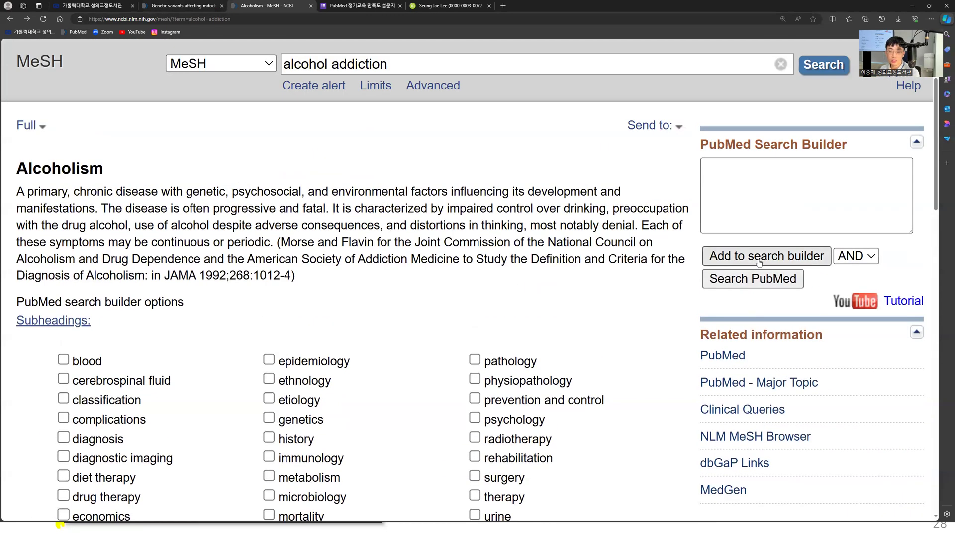
{"action": "left_click", "coordinate": [729, 186]}
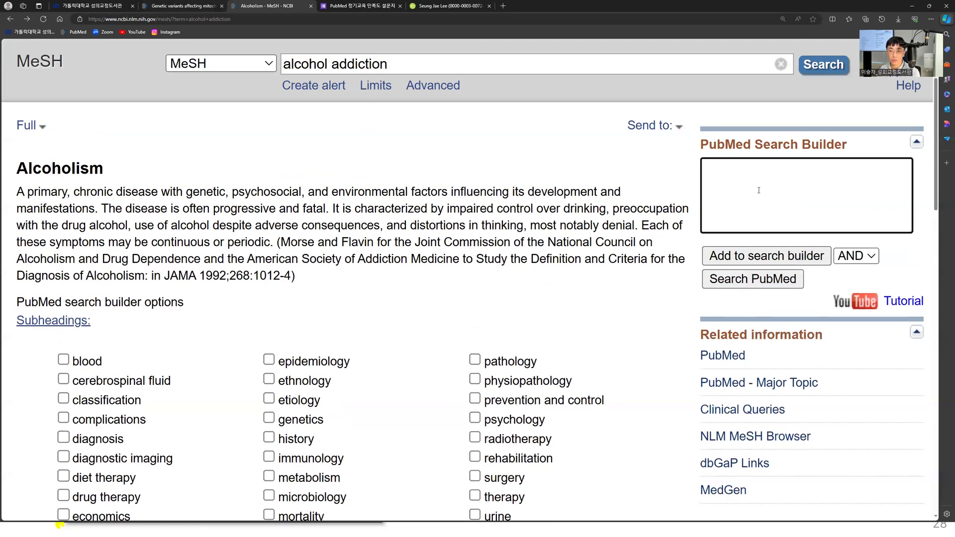
{"action": "left_click", "coordinate": [759, 257]}
{"action": "left_click", "coordinate": [855, 163]}
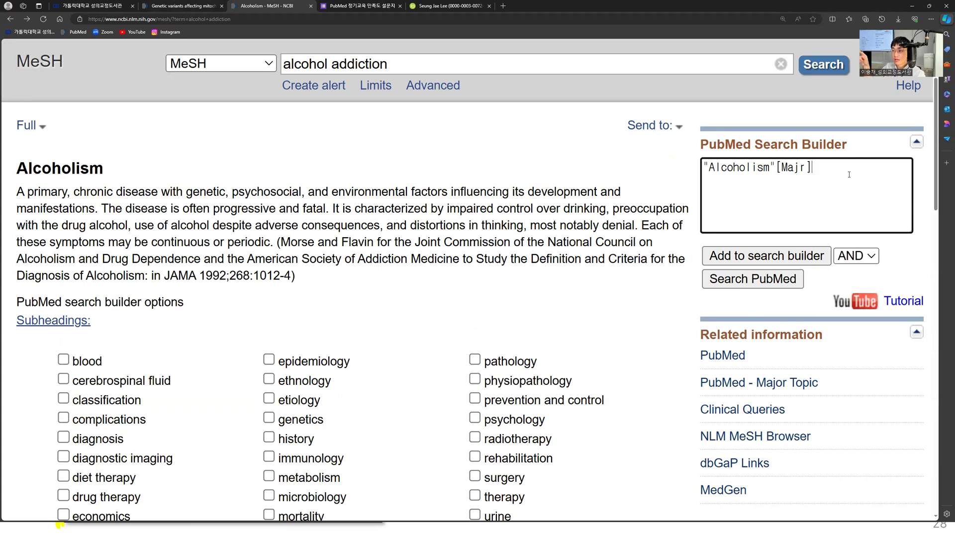
Copy the "Alcoholism"[Majr] query from the search builder and run it as a PubMed search.
{"action": "left_click_drag", "start_coordinate": [817, 167], "coordinate": [502, 116]}
{"action": "key", "text": "ctrl+c"}
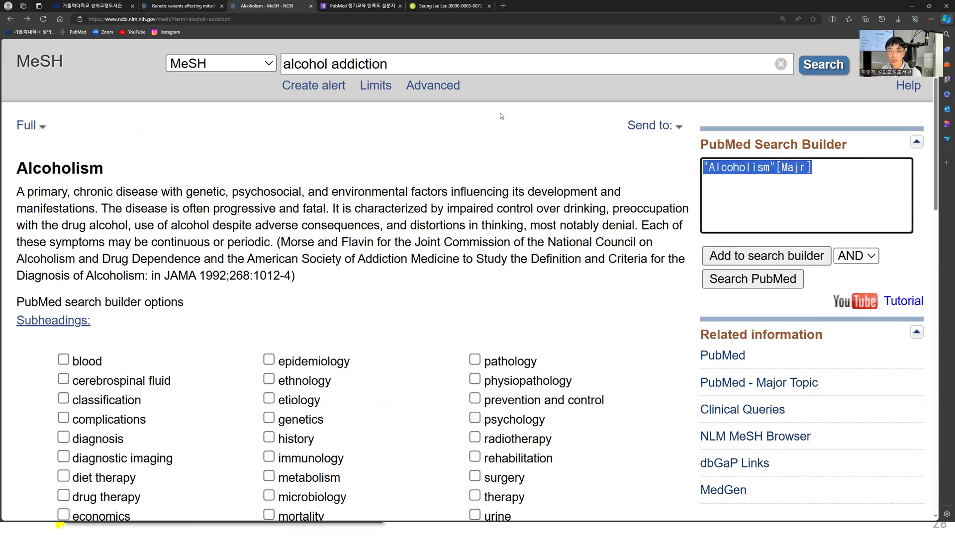
{"action": "key", "text": "ctrl+shift+Tab"}
{"action": "scroll", "coordinate": [418, 178], "scroll_direction": "up", "scroll_amount": 10}
{"action": "key", "text": "ctrl+v"}
{"action": "key", "text": "Return"}
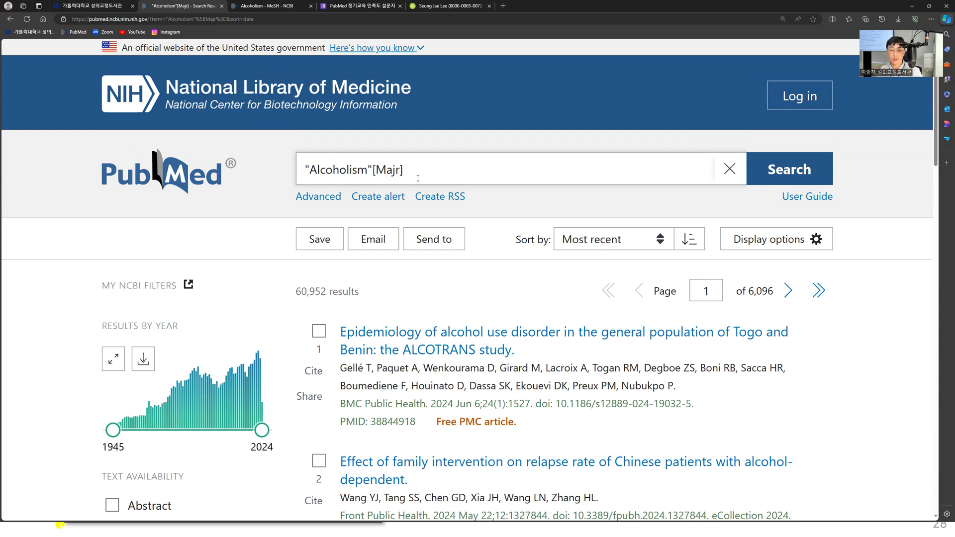
Open the first result, on alcohol use disorder in Togo and Benin, and compare its "Alcoholism* / epidemiology" and "Risk Factors" MeSH terms.
{"action": "left_click", "coordinate": [633, 338]}
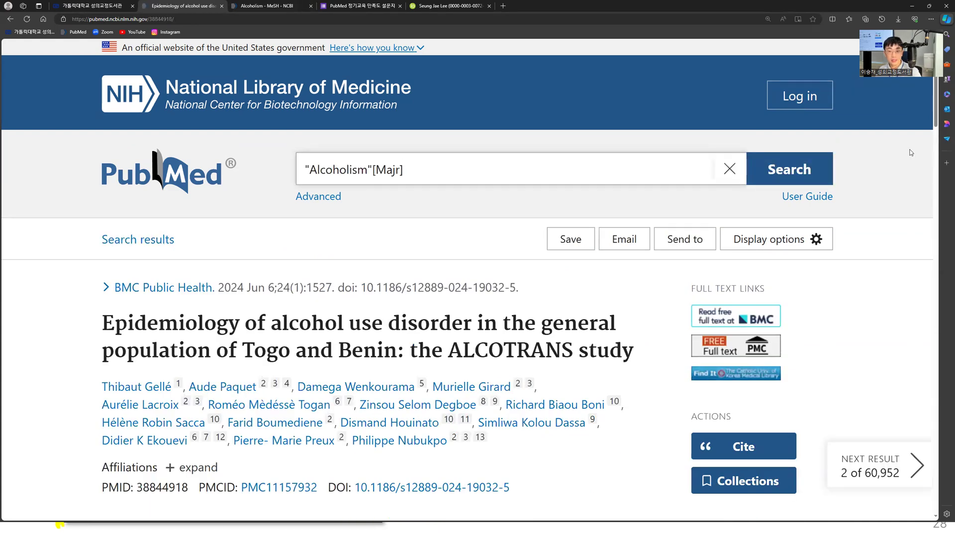
{"action": "scroll", "coordinate": [926, 241], "scroll_direction": "down", "scroll_amount": 10}
{"action": "scroll", "coordinate": [927, 241], "scroll_direction": "down", "scroll_amount": 15}
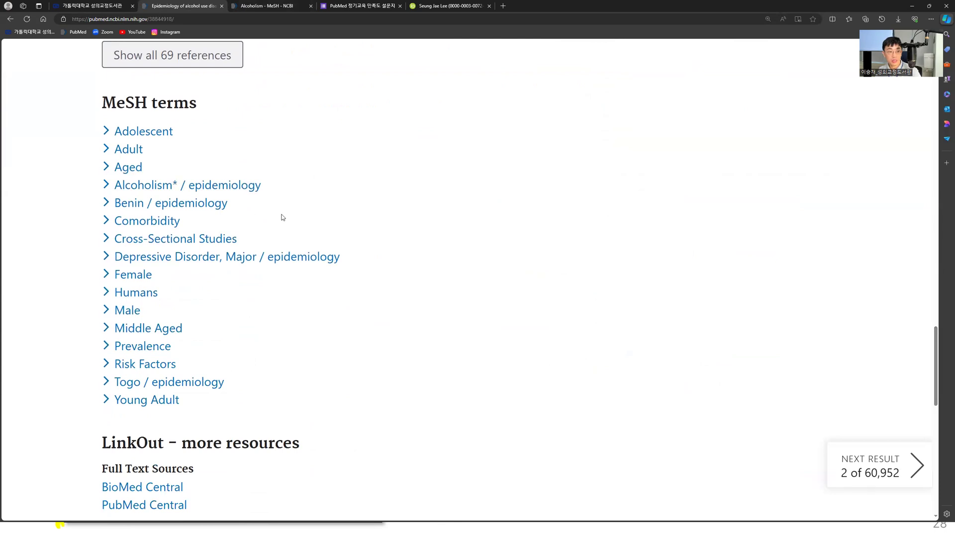
{"action": "left_click_drag", "start_coordinate": [225, 202], "coordinate": [120, 187]}
{"action": "left_click_drag", "start_coordinate": [298, 185], "coordinate": [111, 188]}
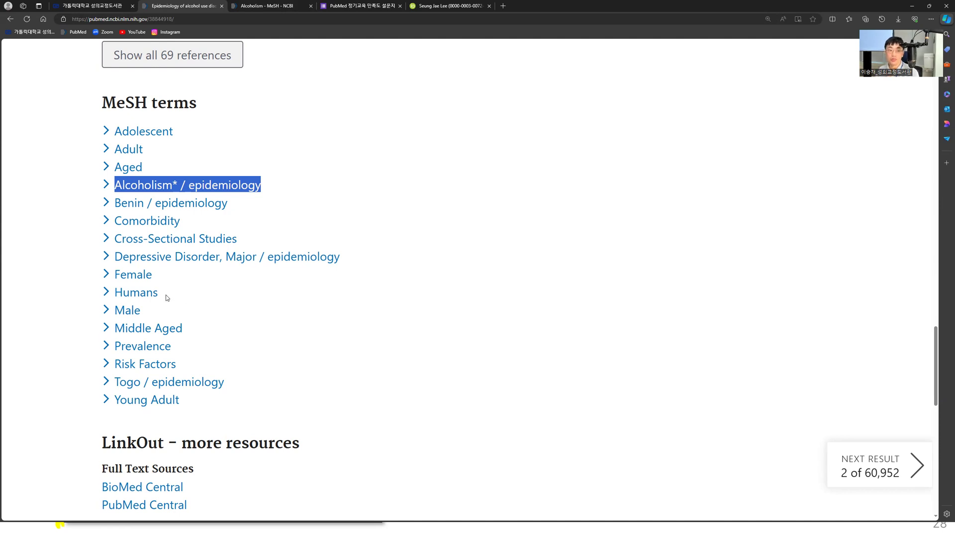
{"action": "left_click_drag", "start_coordinate": [177, 365], "coordinate": [114, 366]}
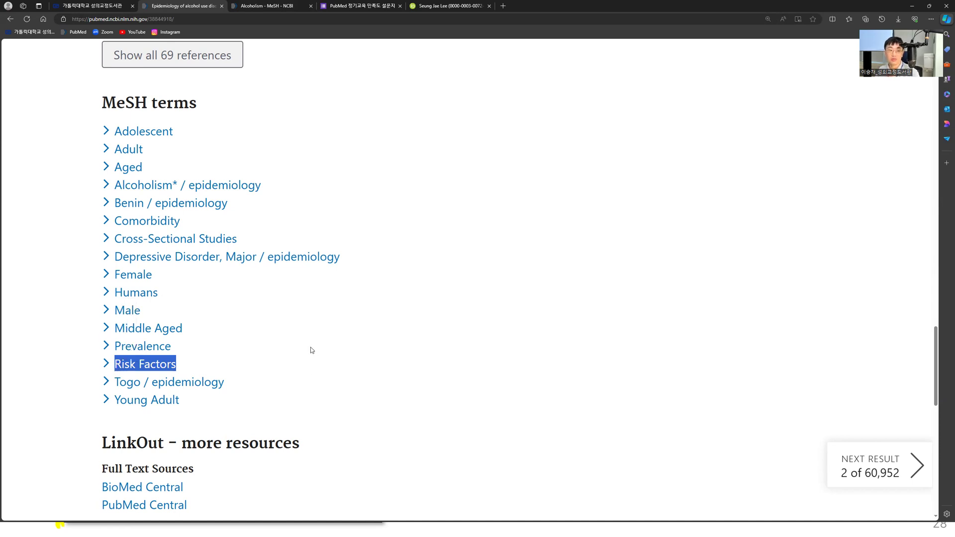
{"action": "left_click", "coordinate": [288, 185]}
{"action": "left_click_drag", "start_coordinate": [286, 185], "coordinate": [111, 185]}
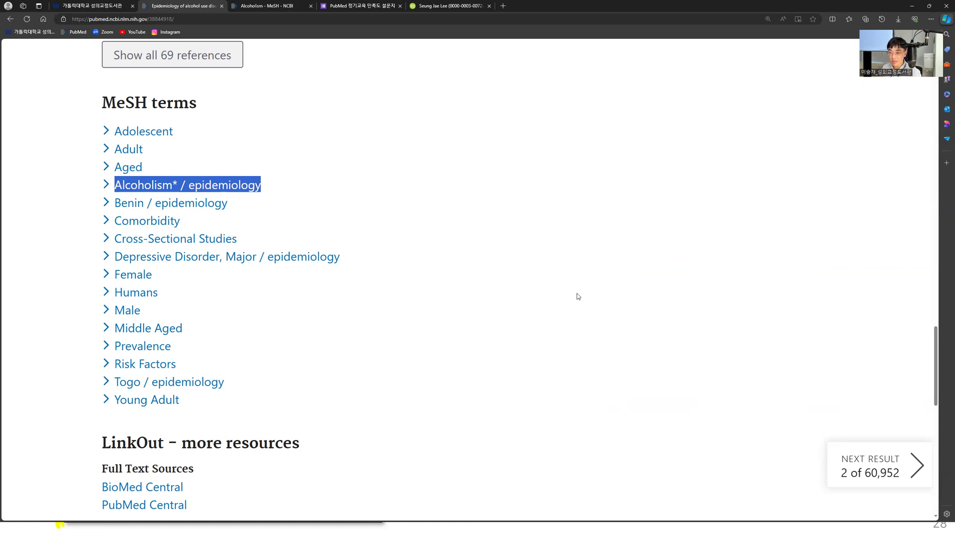
Return to the Alcoholism MeSH record, turn off the MeSH Major Topic restriction and clear the query from the search builder.
{"action": "left_click", "coordinate": [282, 6]}
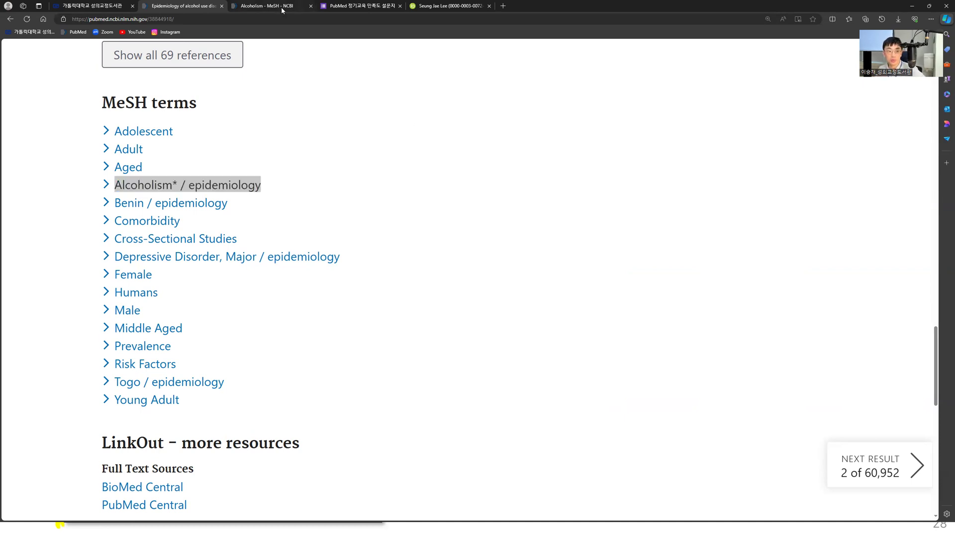
{"action": "scroll", "coordinate": [237, 350], "scroll_direction": "down", "scroll_amount": 1}
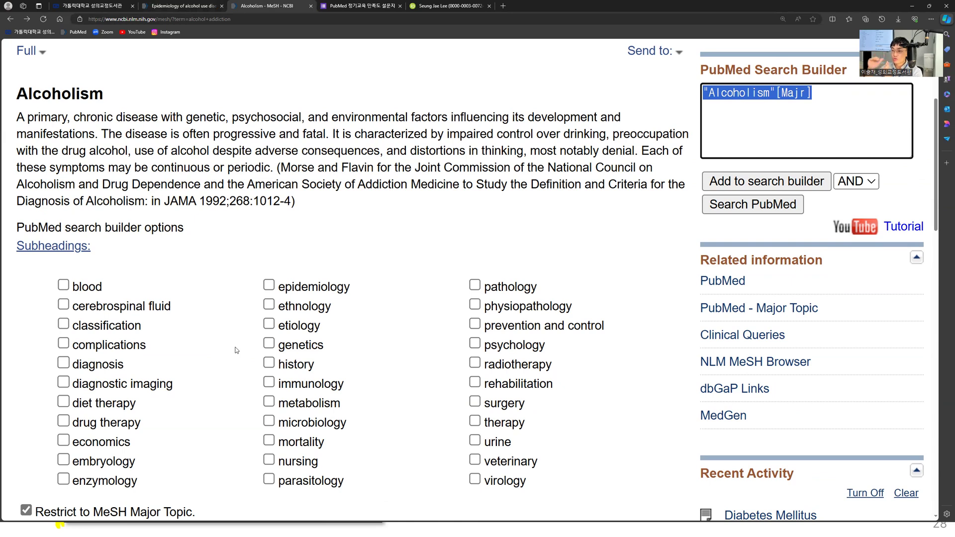
{"action": "scroll", "coordinate": [313, 428], "scroll_direction": "down", "scroll_amount": 2}
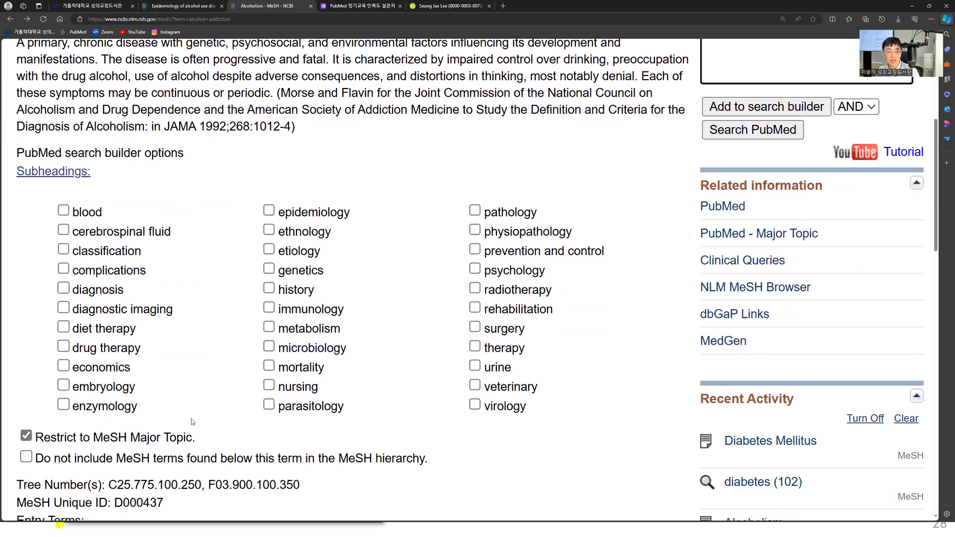
{"action": "left_click_drag", "start_coordinate": [195, 438], "coordinate": [38, 440]}
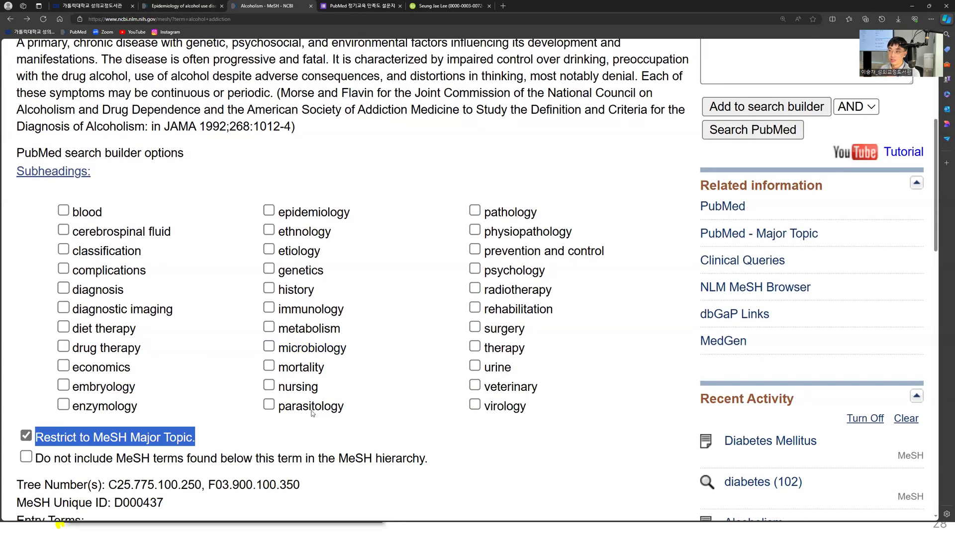
{"action": "scroll", "coordinate": [60, 458], "scroll_direction": "up", "scroll_amount": 2}
{"action": "scroll", "coordinate": [66, 462], "scroll_direction": "down", "scroll_amount": 1}
{"action": "left_click", "coordinate": [22, 473]}
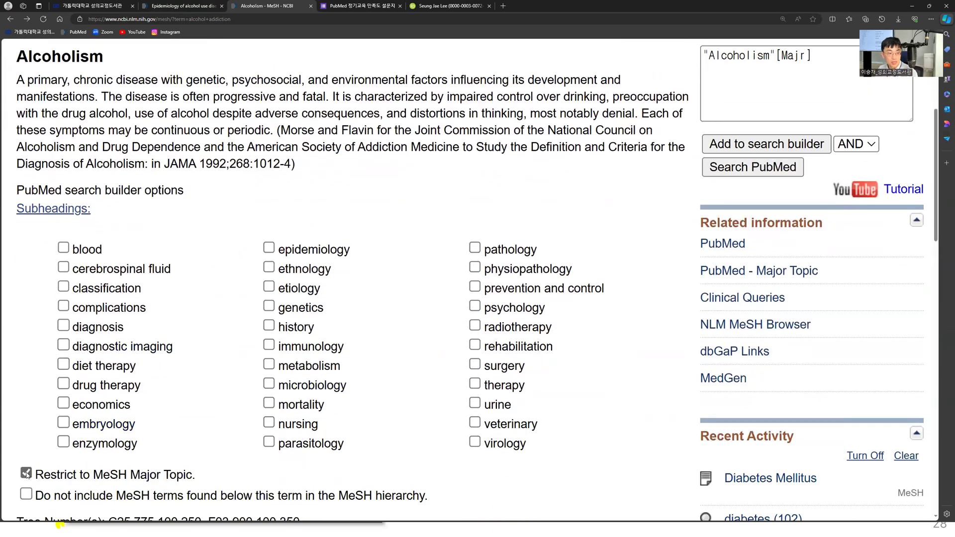
{"action": "key", "text": "BackSpace"}
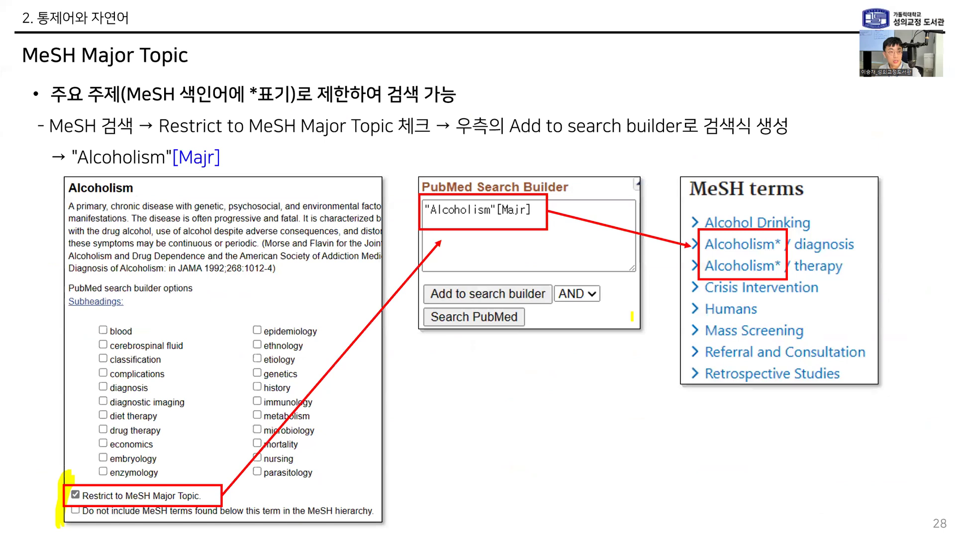
Advance the slides by one and return to the Alcoholism MeSH record to point out its heading.
{"action": "key", "text": "Right"}
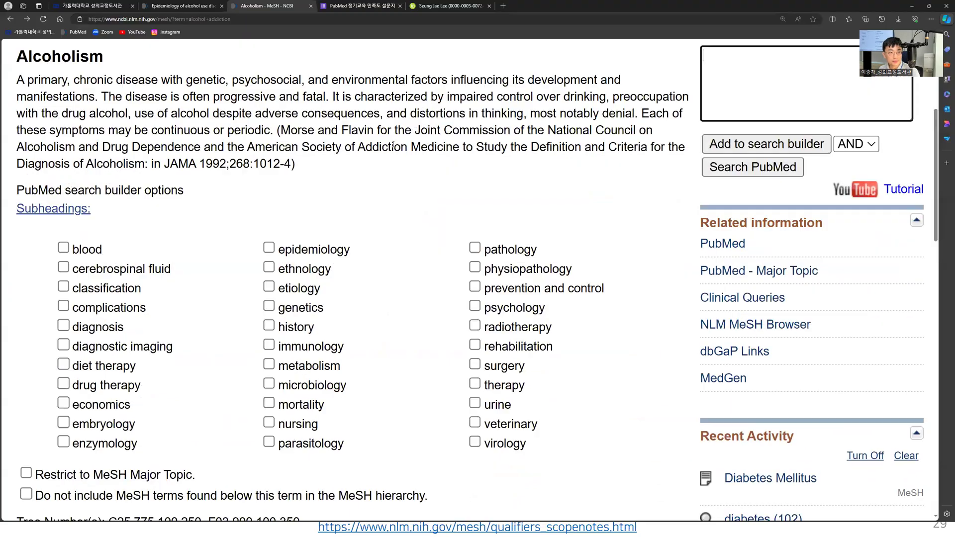
{"action": "scroll", "coordinate": [348, 135], "scroll_direction": "up", "scroll_amount": 1}
{"action": "left_click_drag", "start_coordinate": [101, 97], "coordinate": [9, 101]}
{"action": "left_click", "coordinate": [376, 211]}
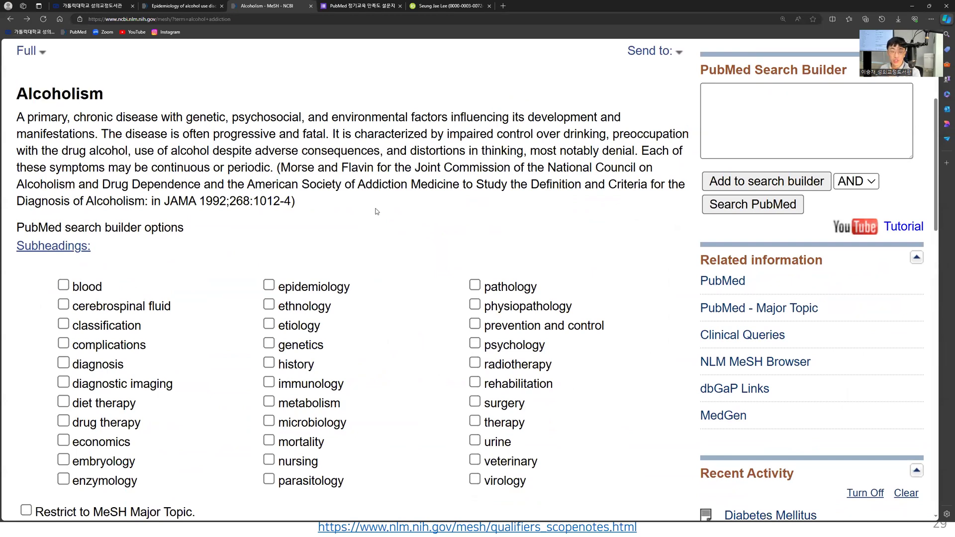
Add Alcoholism with the diagnosis subheading to the PubMed Search Builder and copy the resulting query.
{"action": "scroll", "coordinate": [377, 211], "scroll_direction": "down", "scroll_amount": 1}
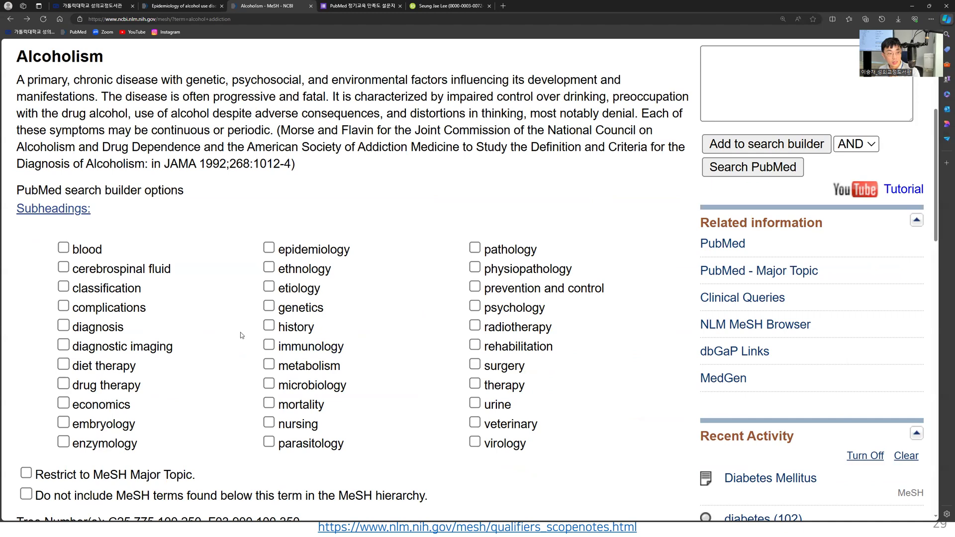
{"action": "left_click", "coordinate": [100, 332]}
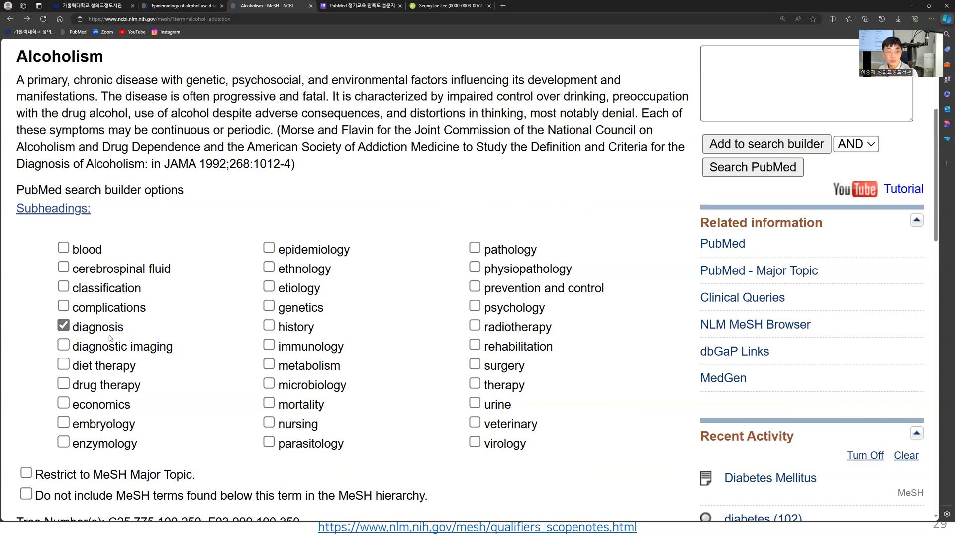
{"action": "scroll", "coordinate": [696, 273], "scroll_direction": "up", "scroll_amount": 1}
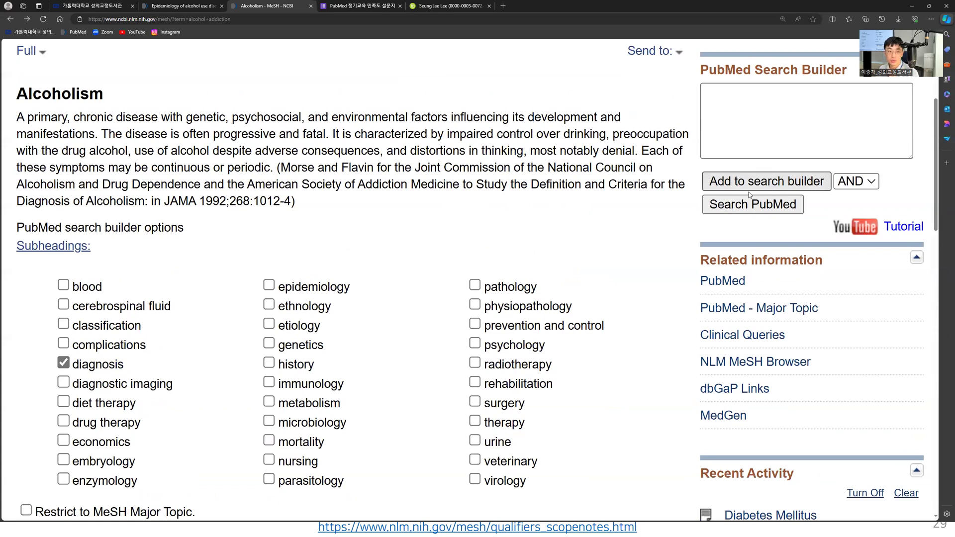
{"action": "left_click", "coordinate": [770, 186]}
{"action": "left_click_drag", "start_coordinate": [874, 93], "coordinate": [690, 97]}
{"action": "key", "text": "ctrl+c"}
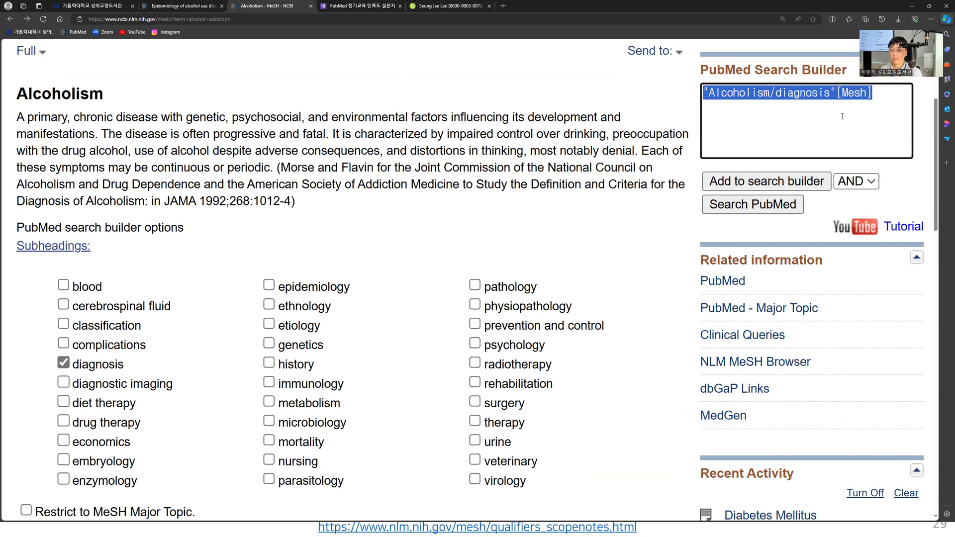
{"action": "right_click", "coordinate": [854, 96]}
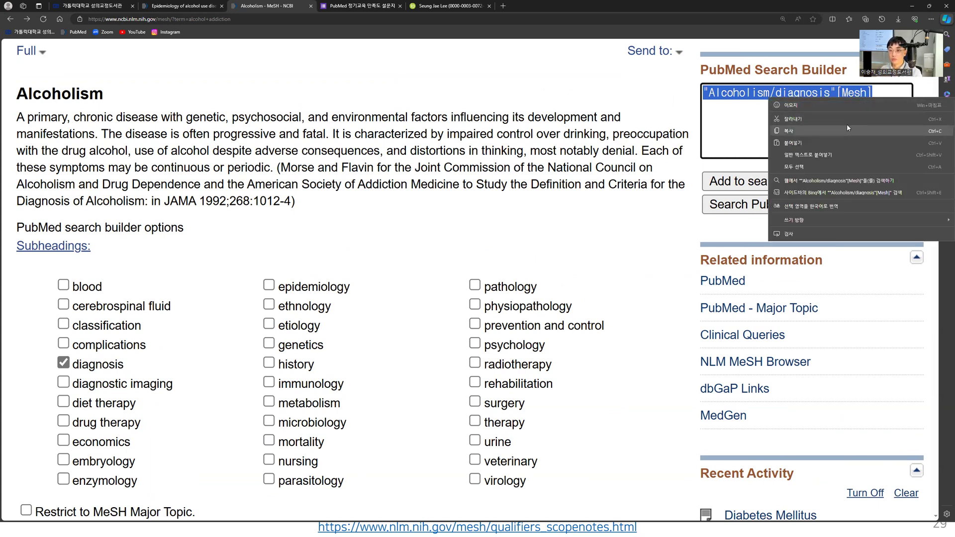
{"action": "left_click", "coordinate": [847, 124]}
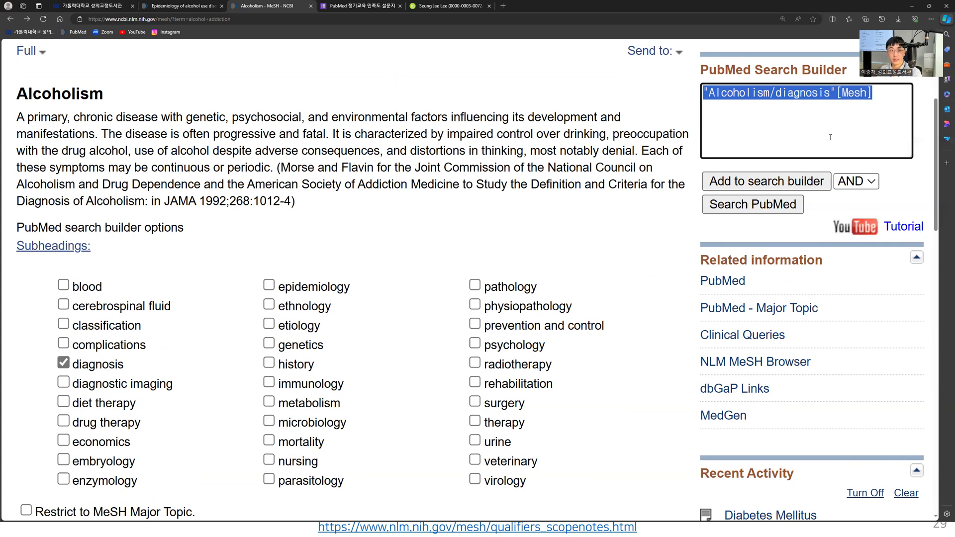
Replace the PubMed search query with "Alcoholism/diagnosis"[Mesh], run the search and check the number of results.
{"action": "left_click", "coordinate": [184, 7]}
{"action": "scroll", "coordinate": [386, 120], "scroll_direction": "up", "scroll_amount": 10}
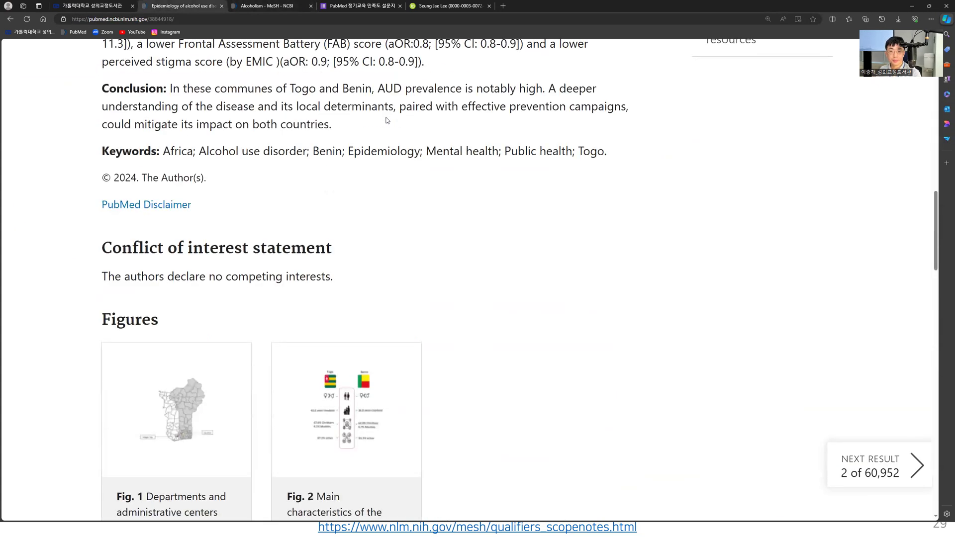
{"action": "scroll", "coordinate": [386, 121], "scroll_direction": "up", "scroll_amount": 15}
{"action": "left_click", "coordinate": [727, 168]}
{"action": "key", "text": "ctrl+a"}
{"action": "key", "text": "ctrl+v"}
{"action": "left_click", "coordinate": [786, 172]}
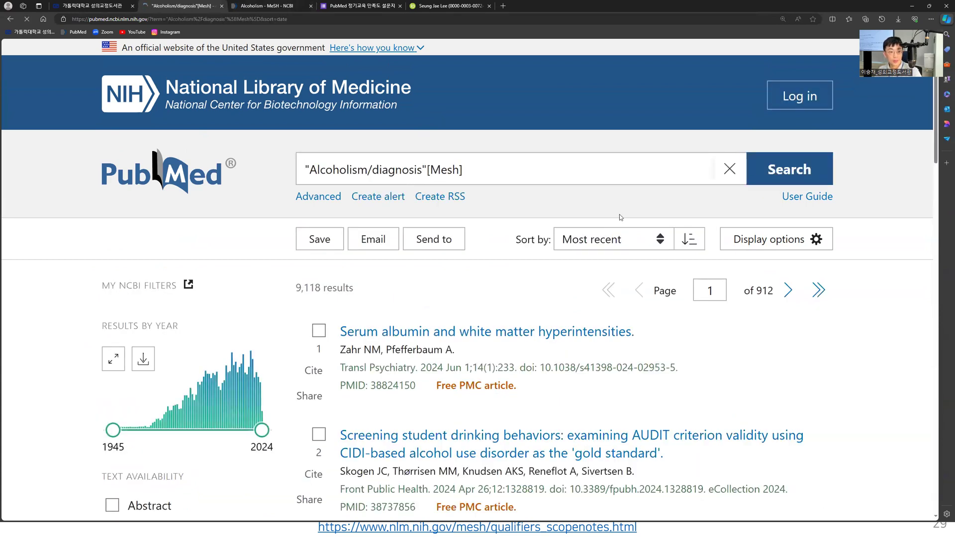
{"action": "left_click_drag", "start_coordinate": [295, 293], "coordinate": [351, 293]}
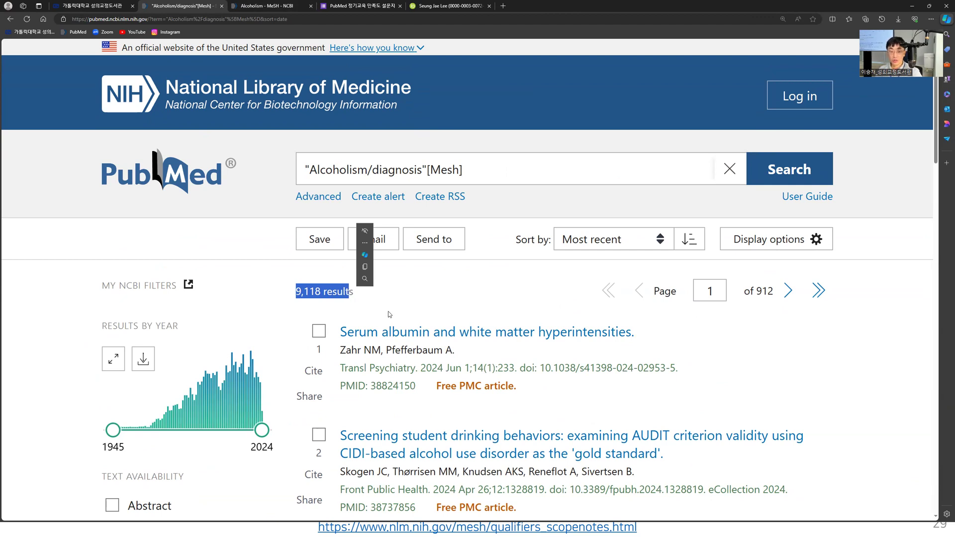
{"action": "left_click", "coordinate": [357, 296]}
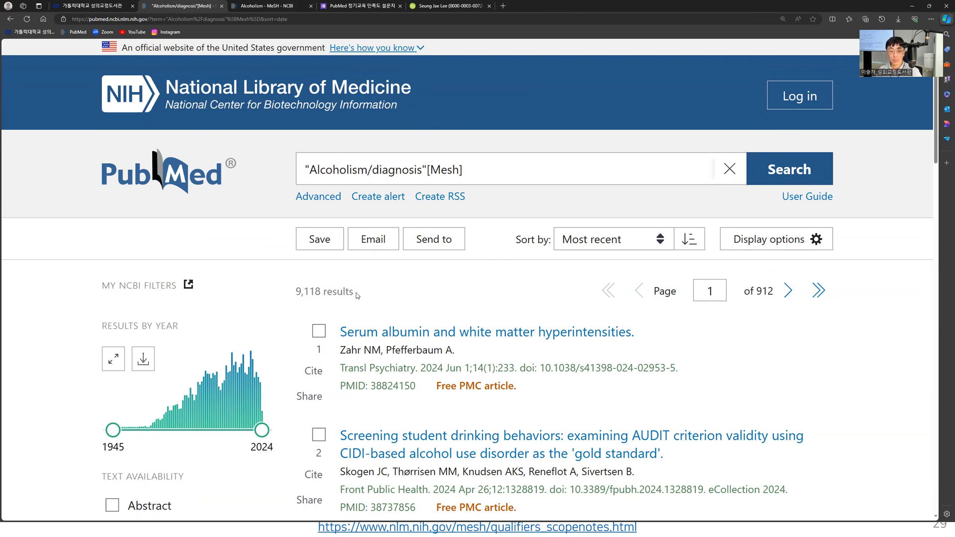
Examine the Alcoholism MeSH terms of the article "Serum albumin and white matter hyperintensities" and go back to the search results.
{"action": "left_click", "coordinate": [398, 337]}
{"action": "scroll", "coordinate": [381, 350], "scroll_direction": "down", "scroll_amount": 8}
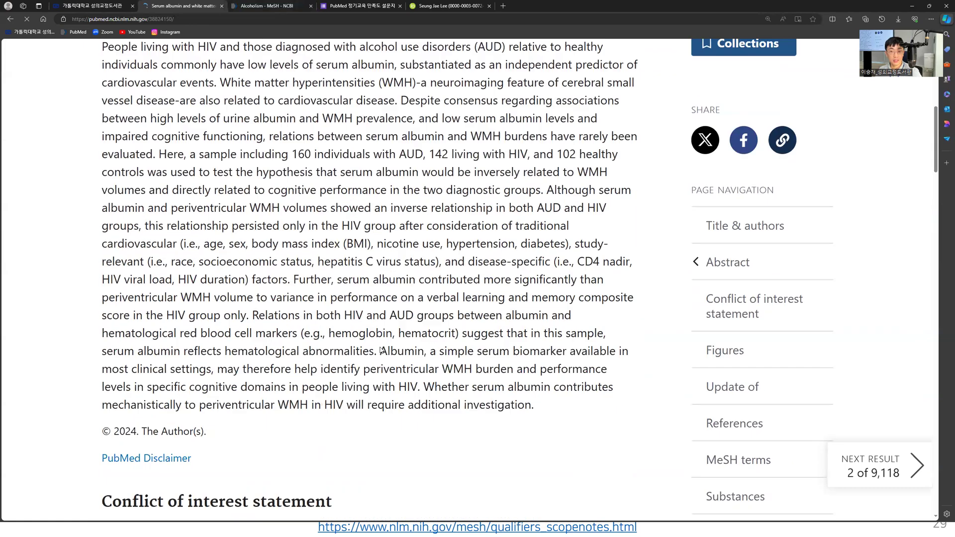
{"action": "left_click_drag", "start_coordinate": [934, 161], "coordinate": [932, 359]}
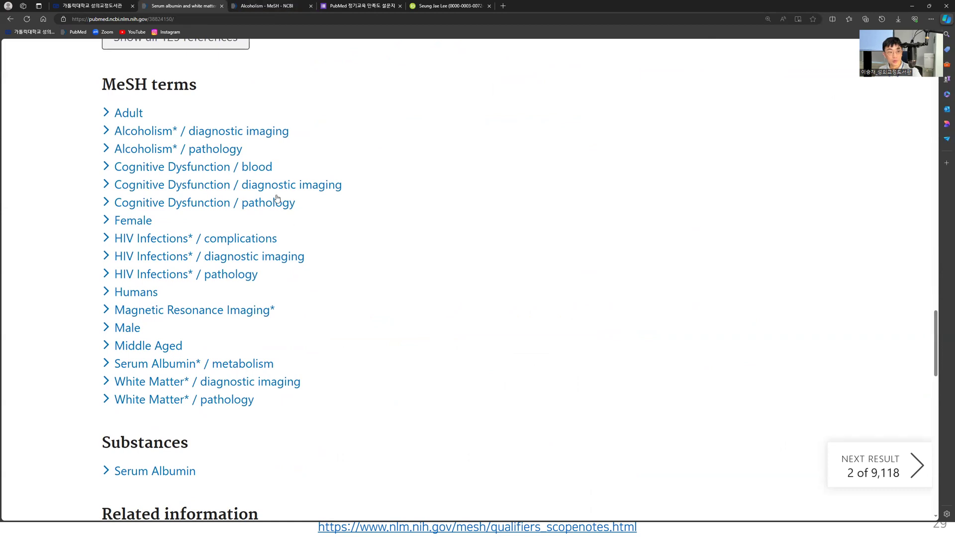
{"action": "left_click_drag", "start_coordinate": [264, 153], "coordinate": [111, 130]}
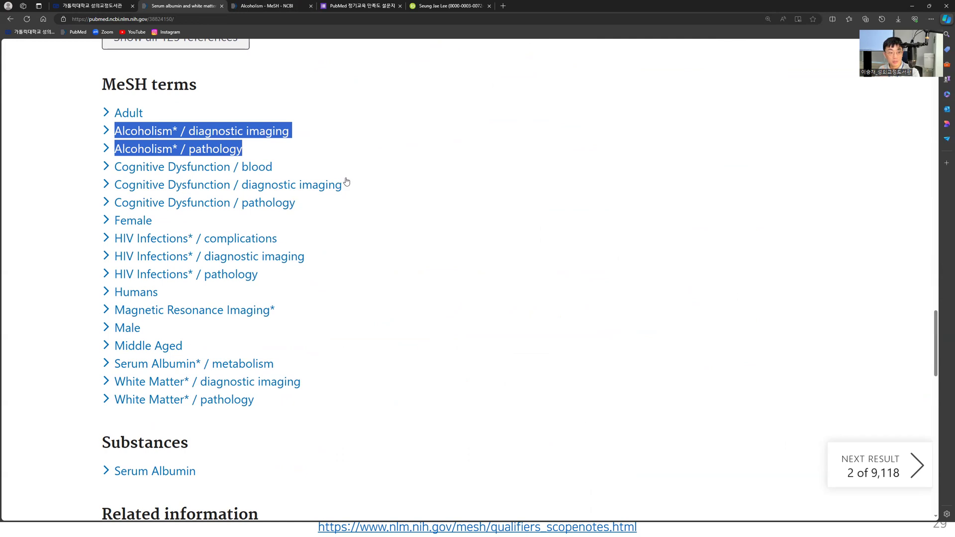
{"action": "left_click", "coordinate": [474, 239]}
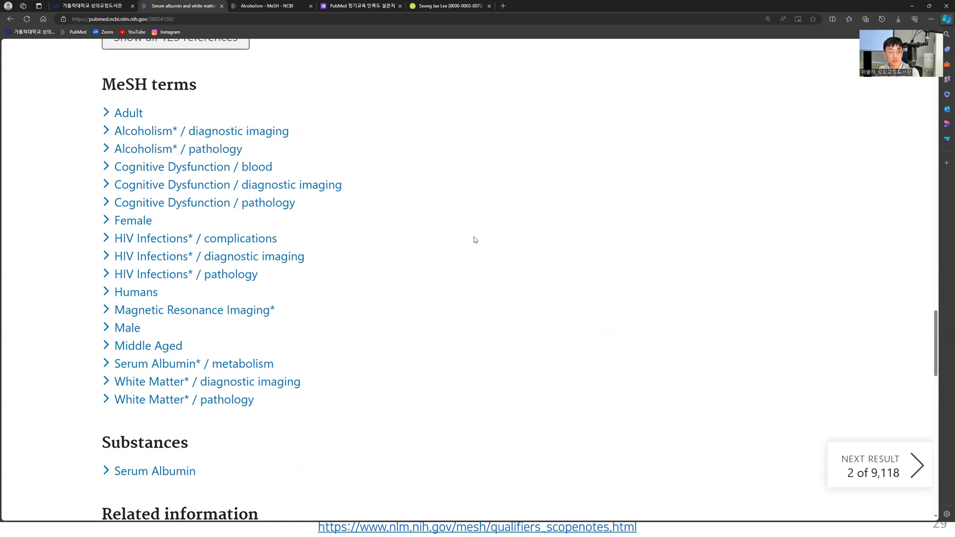
{"action": "key", "text": "alt+Left"}
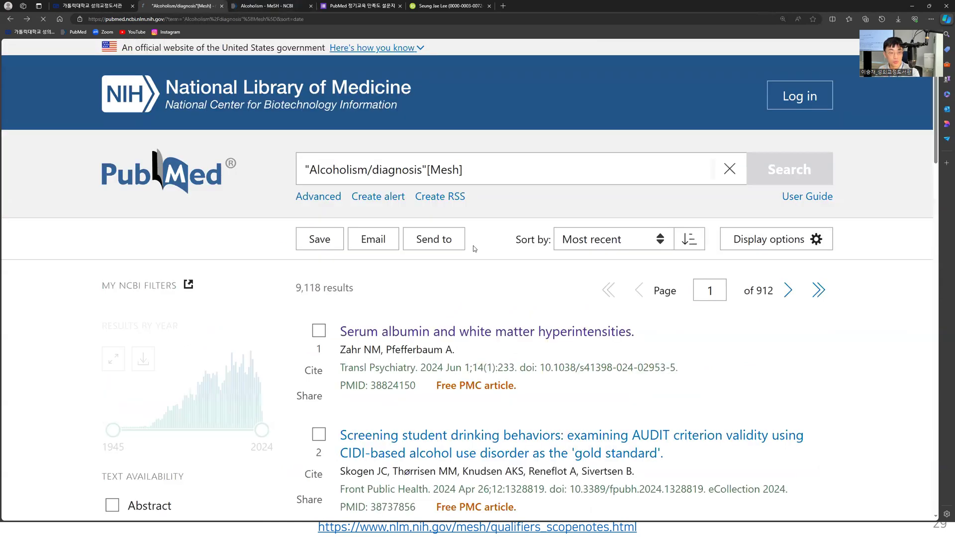
Sort the PubMed results for the Alcoholism/diagnosis query by best match.
{"action": "scroll", "coordinate": [611, 224], "scroll_direction": "up", "scroll_amount": 5}
{"action": "left_click", "coordinate": [612, 218]}
{"action": "left_click", "coordinate": [597, 230]}
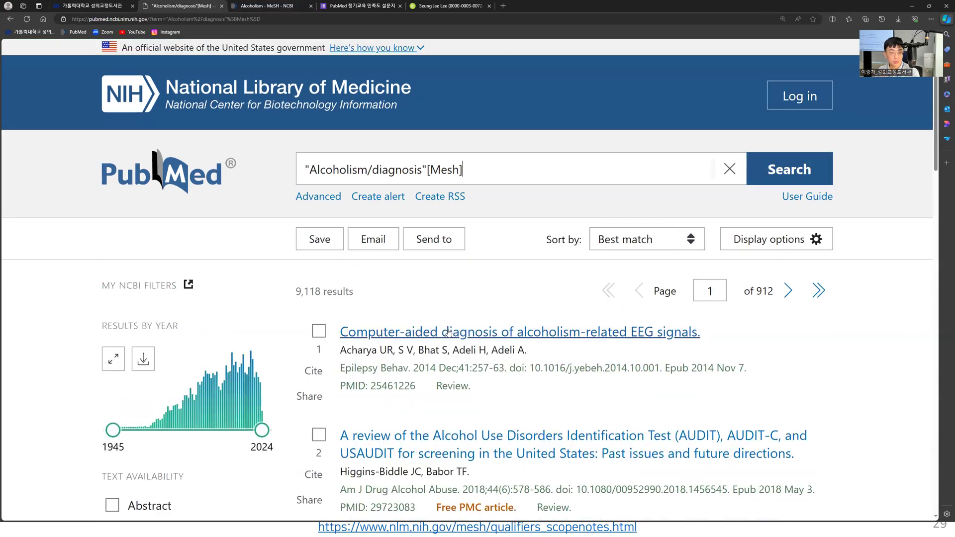
Open the article "Computer-aided diagnosis of alcoholism-related EEG signals" and point out Alcoholism / diagnosis among its MeSH terms.
{"action": "left_click", "coordinate": [448, 332]}
{"action": "left_click_drag", "start_coordinate": [935, 111], "coordinate": [935, 371]}
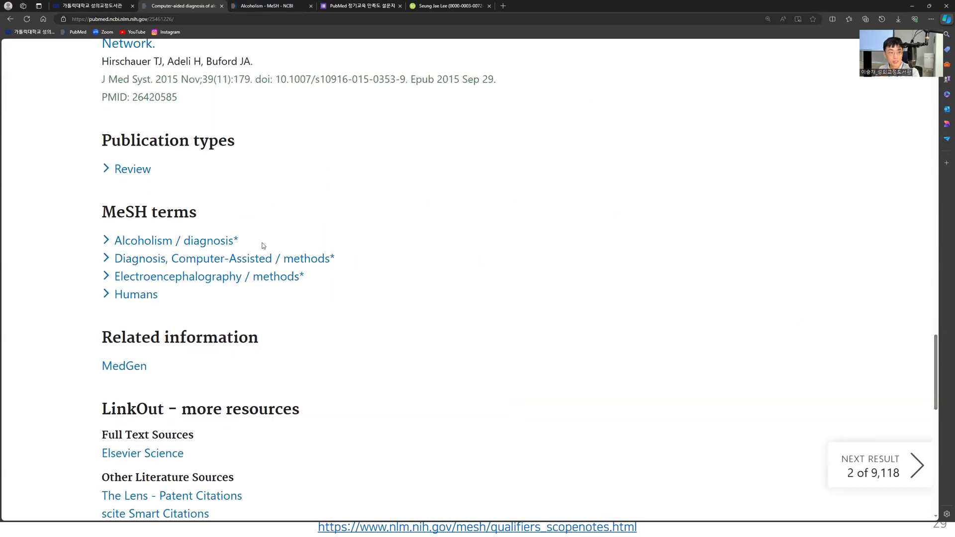
{"action": "left_click_drag", "start_coordinate": [263, 246], "coordinate": [114, 244]}
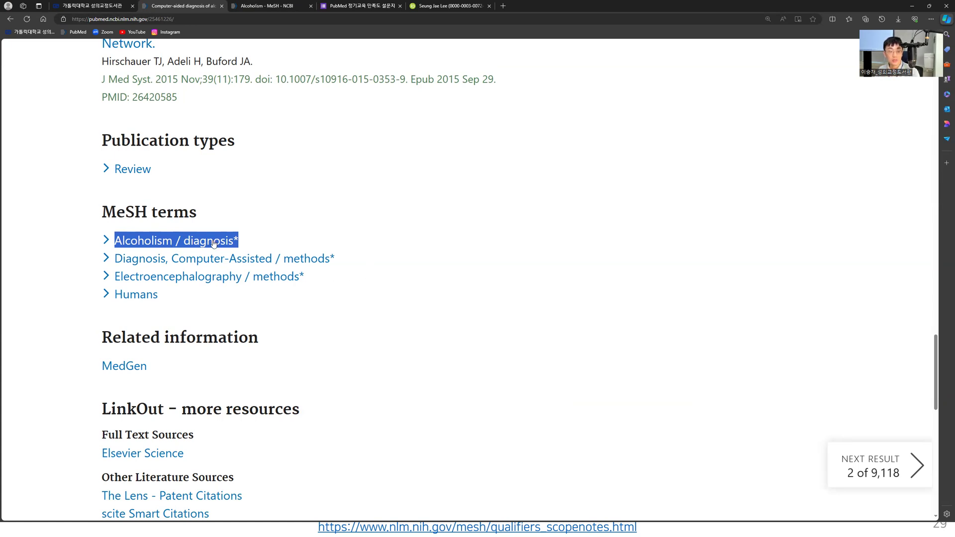
Return to the Subheadings slide, highlight the blood and diagnosis subheadings and mark the qualifiers scope notes link with check marks.
{"action": "left_click", "coordinate": [259, 7]}
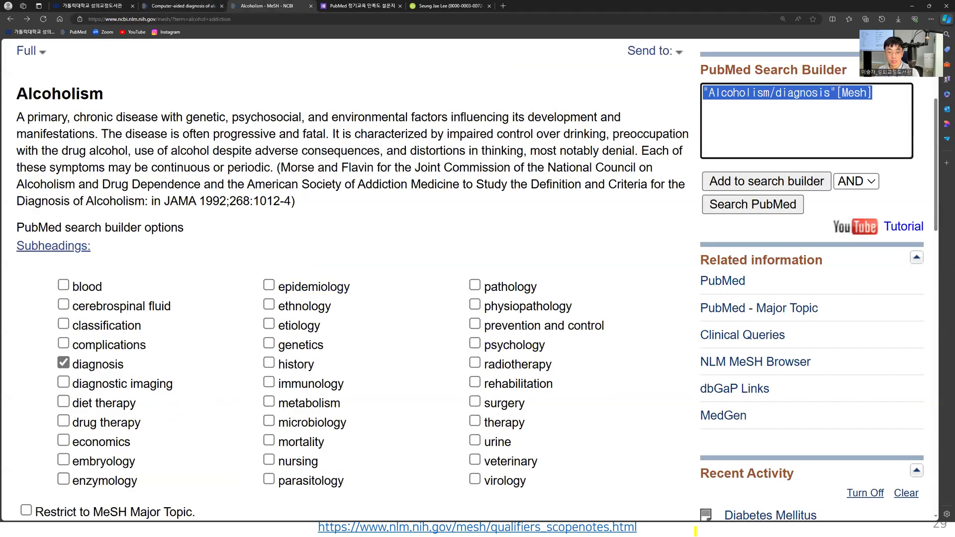
{"action": "left_click", "coordinate": [695, 531]}
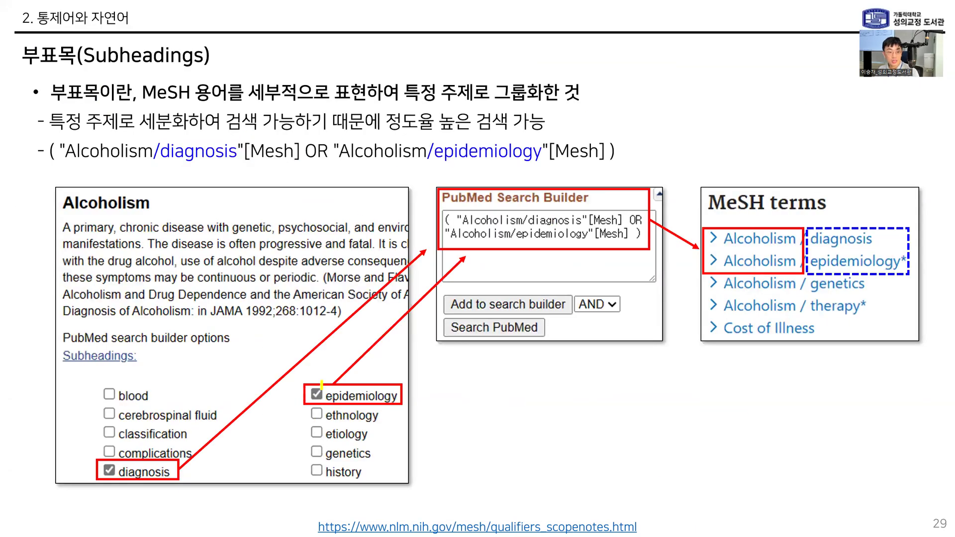
{"action": "mouse_move", "coordinate": [121, 397]}
{"action": "left_mouse_down"}
{"action": "mouse_move", "coordinate": [157, 396]}
{"action": "mouse_move", "coordinate": [172, 373]}
{"action": "mouse_move", "coordinate": [185, 392]}
{"action": "left_mouse_up"}
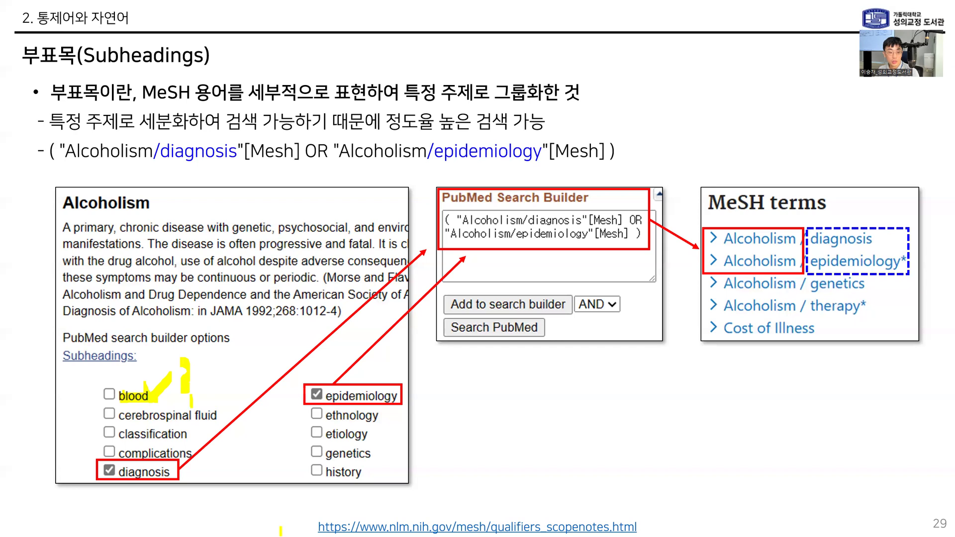
{"action": "left_click_drag", "start_coordinate": [290, 510], "coordinate": [322, 497]}
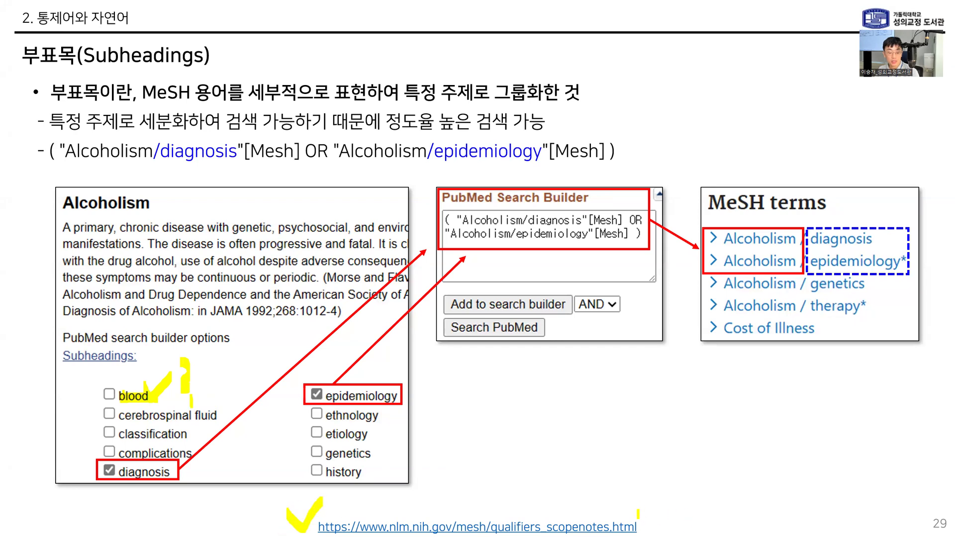
{"action": "left_click_drag", "start_coordinate": [638, 512], "coordinate": [666, 499]}
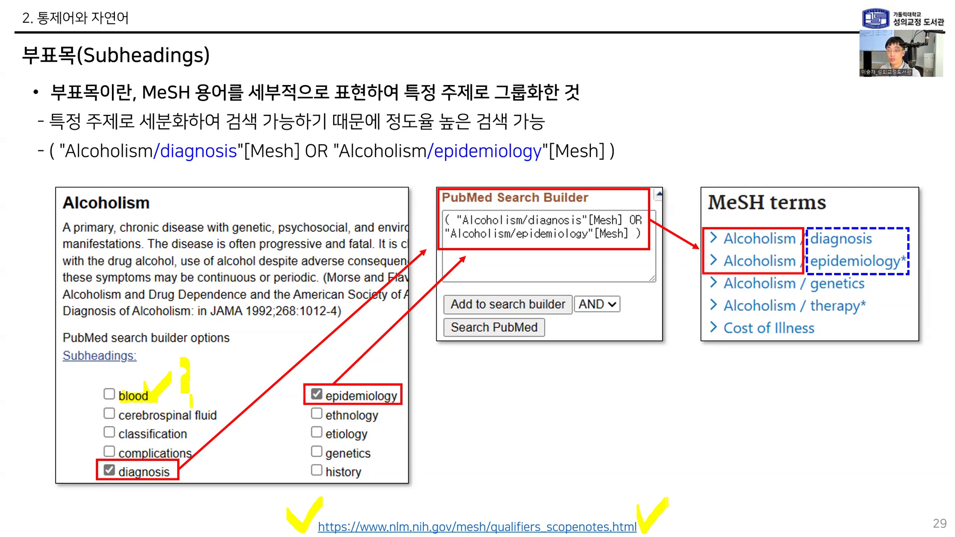
{"action": "left_click_drag", "start_coordinate": [121, 472], "coordinate": [169, 472]}
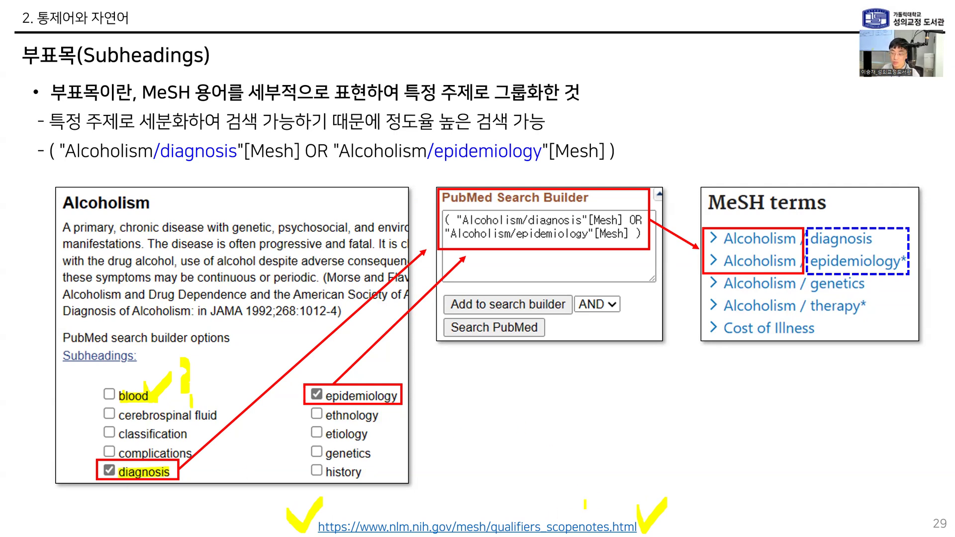
Advance to the Supplementary Concept Records slide and highlight "[Supplementary Concept]" in the visual snow syndrome heading.
{"action": "key", "text": "Right"}
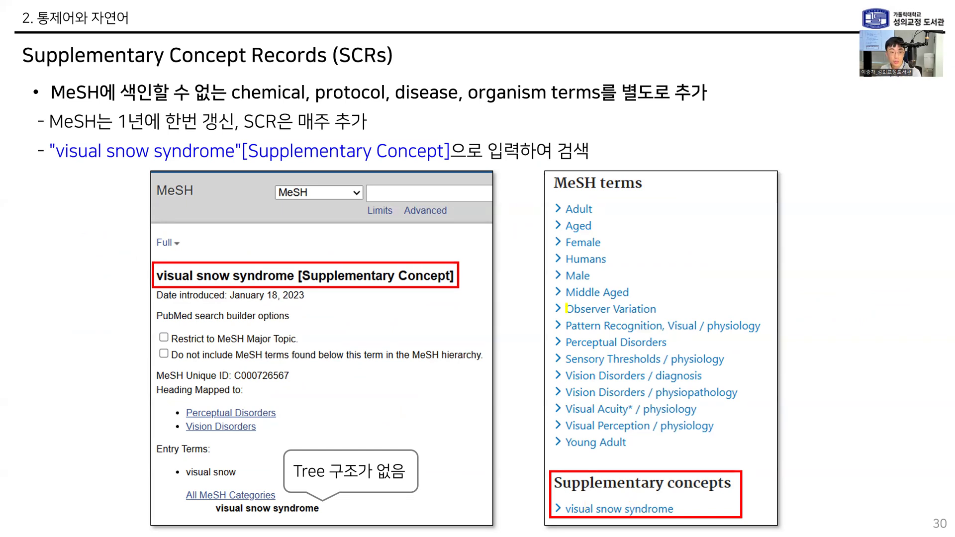
{"action": "left_click_drag", "start_coordinate": [301, 276], "coordinate": [452, 275]}
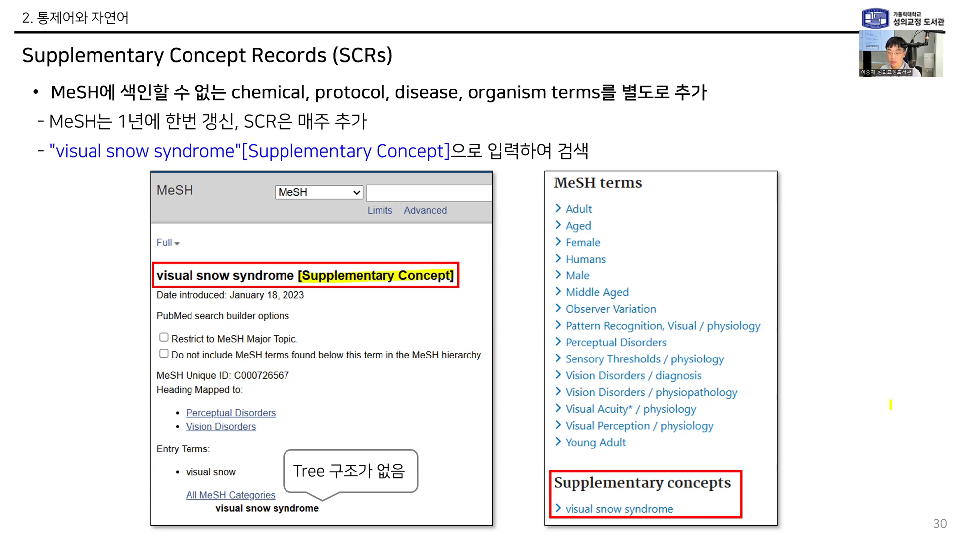
Switch to the browser and search the MeSH database for "VISION SNOW SUNDROME" in place of the alcohol addiction query.
{"action": "key", "text": "alt+Tab"}
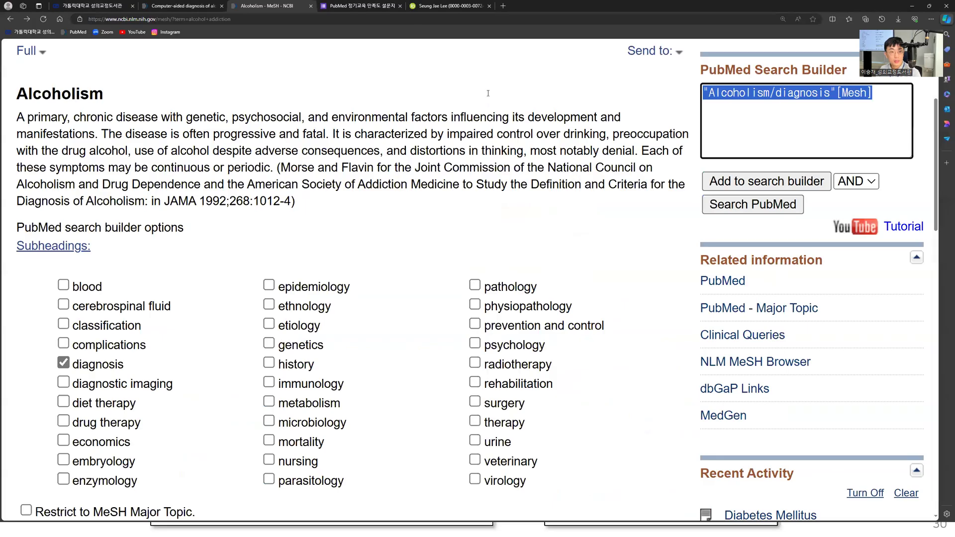
{"action": "scroll", "coordinate": [308, 99], "scroll_direction": "up", "scroll_amount": 4}
{"action": "left_click", "coordinate": [455, 180]}
{"action": "key", "text": "ctrl+a"}
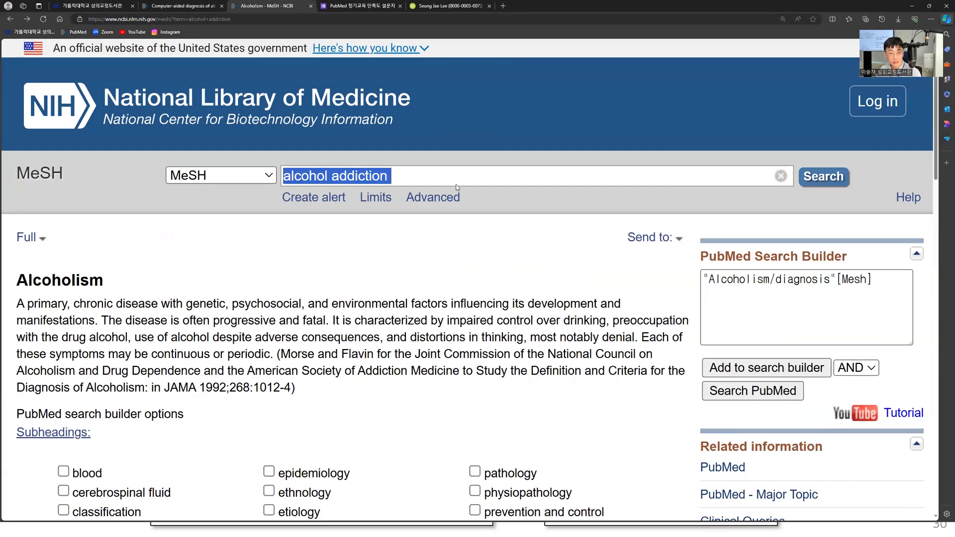
{"action": "type", "text": "VIS"}
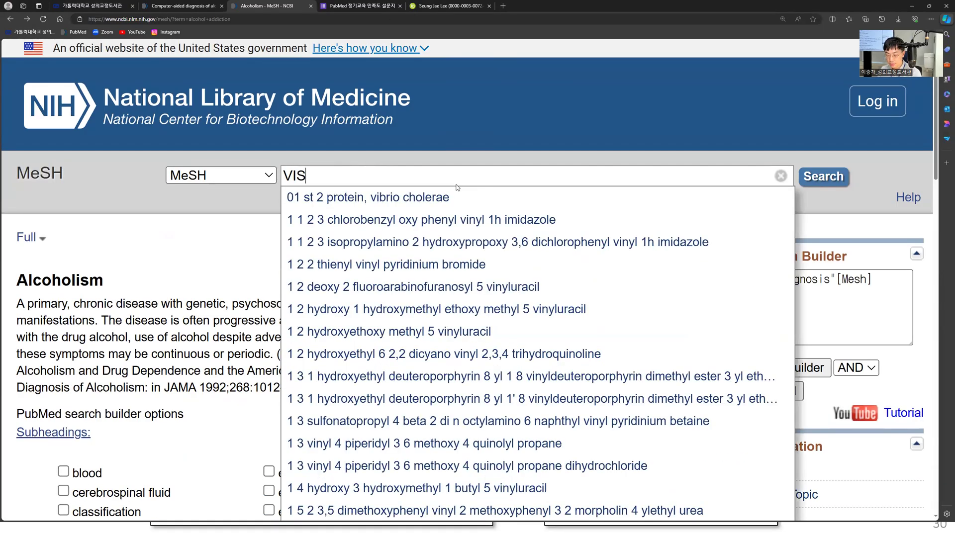
{"action": "type", "text": "ION SNOW SUN"}
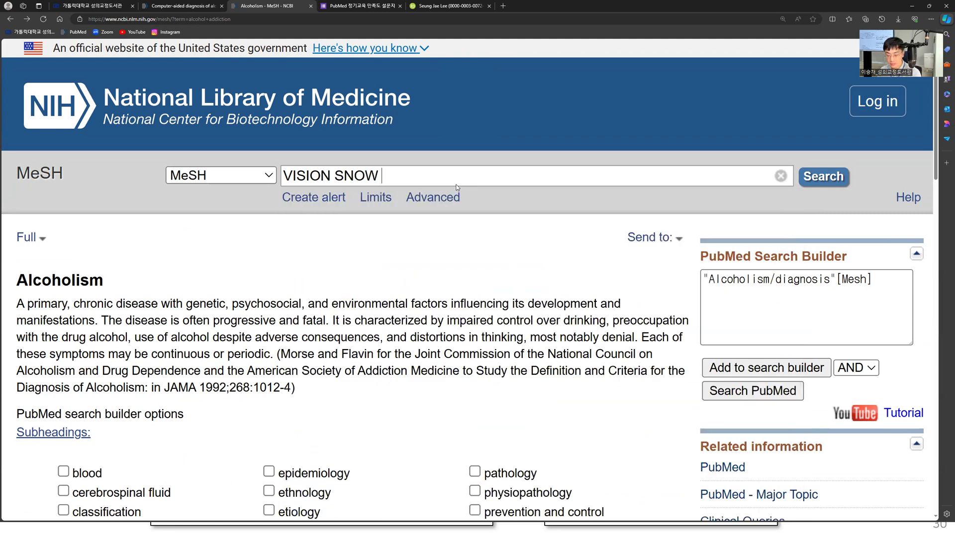
{"action": "type", "text": "DROME"}
{"action": "key", "text": "Return"}
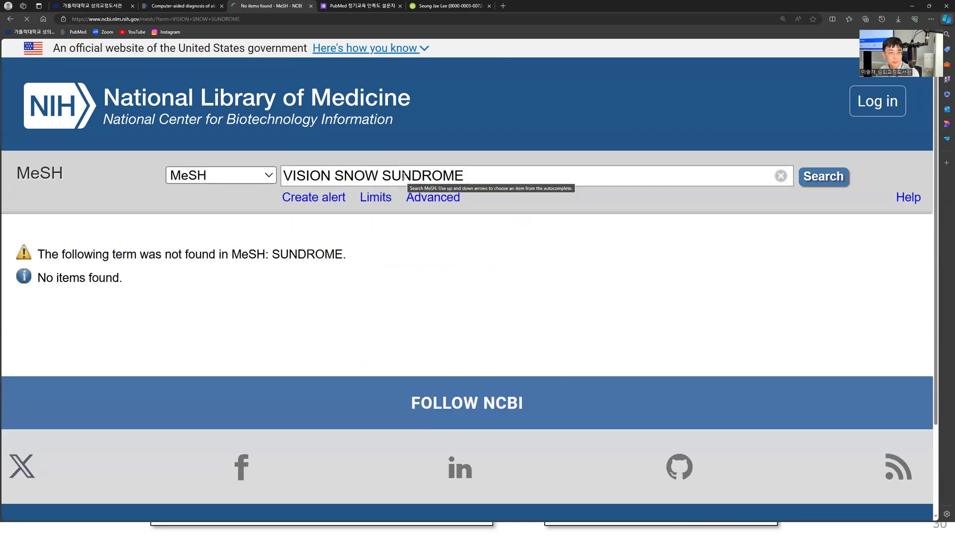
Correct the MeSH query to "VISual SNOW SyNDROME" using the slide as reference and run the search.
{"action": "left_click", "coordinate": [401, 175]}
{"action": "key", "text": "BackSpace"}
{"action": "type", "text": "y"}
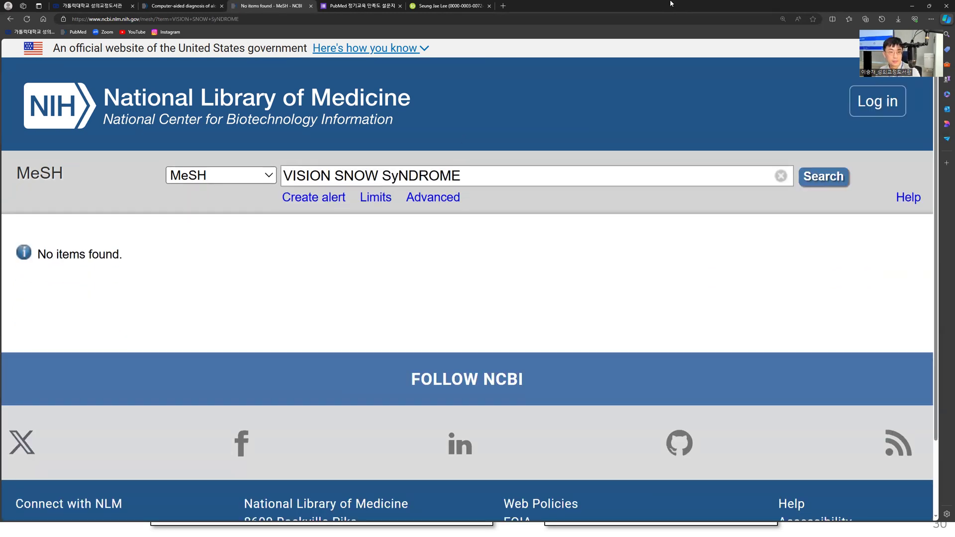
{"action": "key", "text": "super+Down"}
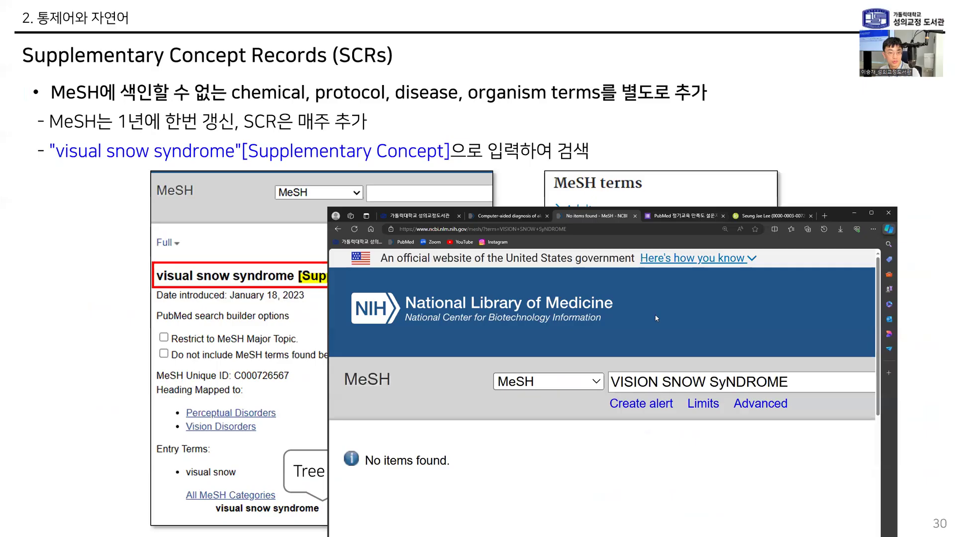
{"action": "key", "text": "BackSpace"}
{"action": "key", "text": "BackSpace"}
{"action": "key", "text": "BackSpace"}
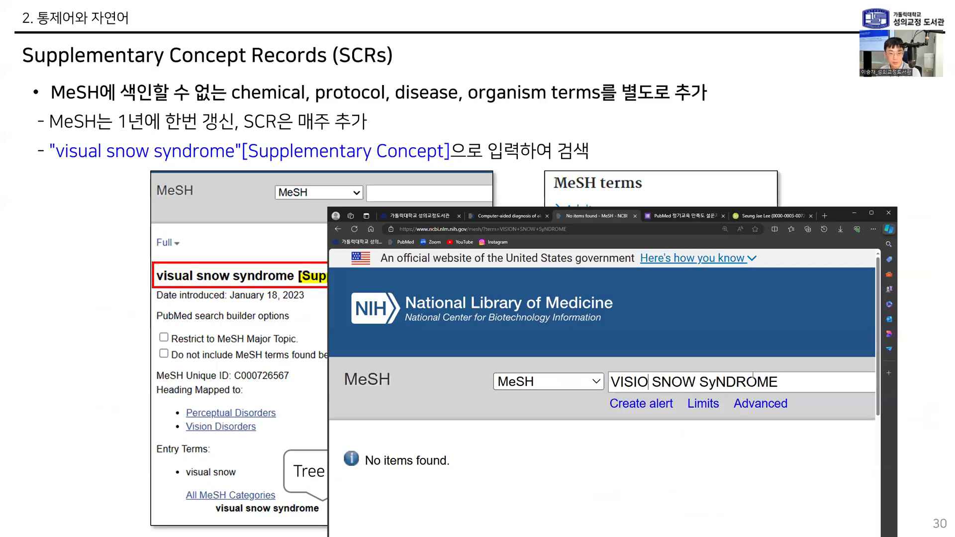
{"action": "type", "text": "ual"}
{"action": "key", "text": "Return"}
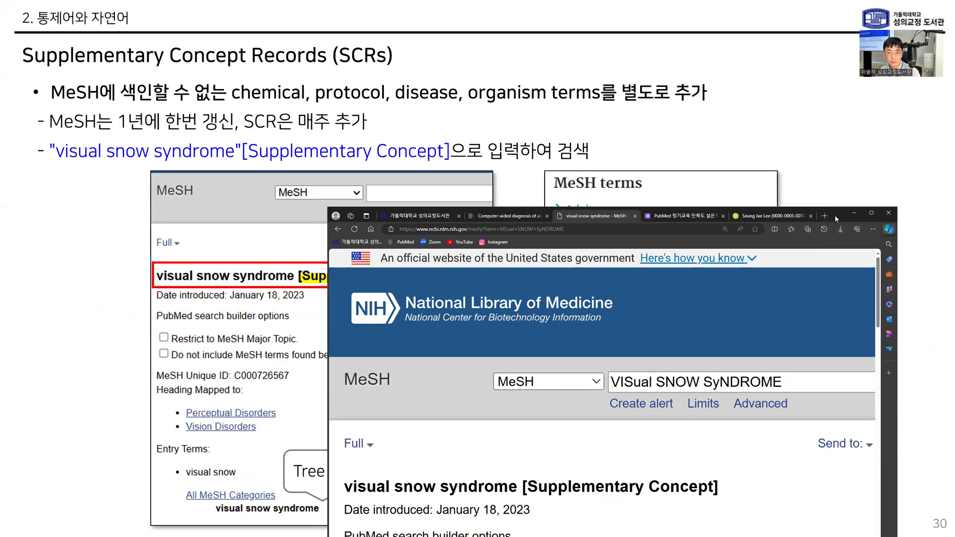
{"action": "double_click", "coordinate": [835, 215]}
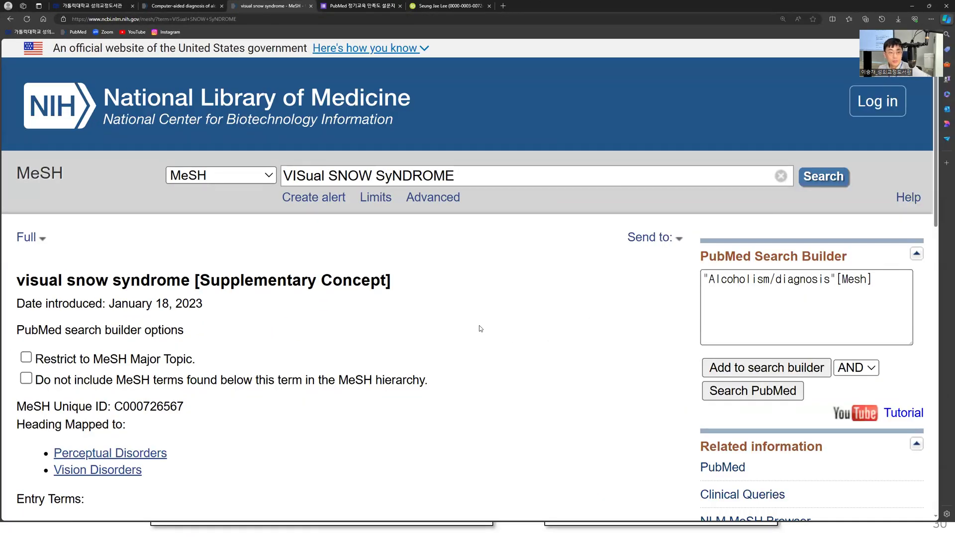
Examine the visual snow syndrome record's heading, its Supplementary Concept label and its entry term.
{"action": "left_click_drag", "start_coordinate": [395, 287], "coordinate": [18, 283]}
{"action": "left_click", "coordinate": [267, 307]}
{"action": "left_click_drag", "start_coordinate": [195, 282], "coordinate": [423, 288]}
{"action": "scroll", "coordinate": [326, 341], "scroll_direction": "down", "scroll_amount": 3}
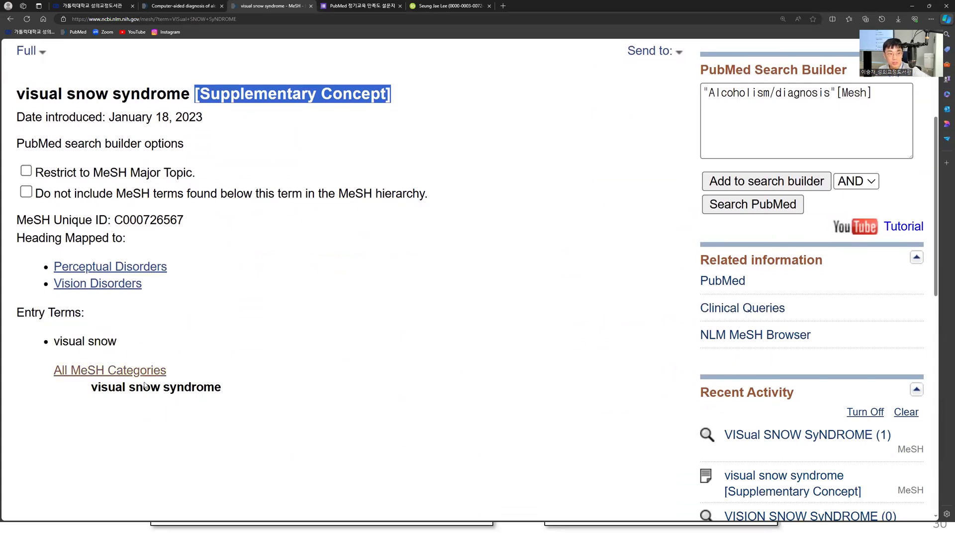
{"action": "left_click_drag", "start_coordinate": [105, 342], "coordinate": [48, 344]}
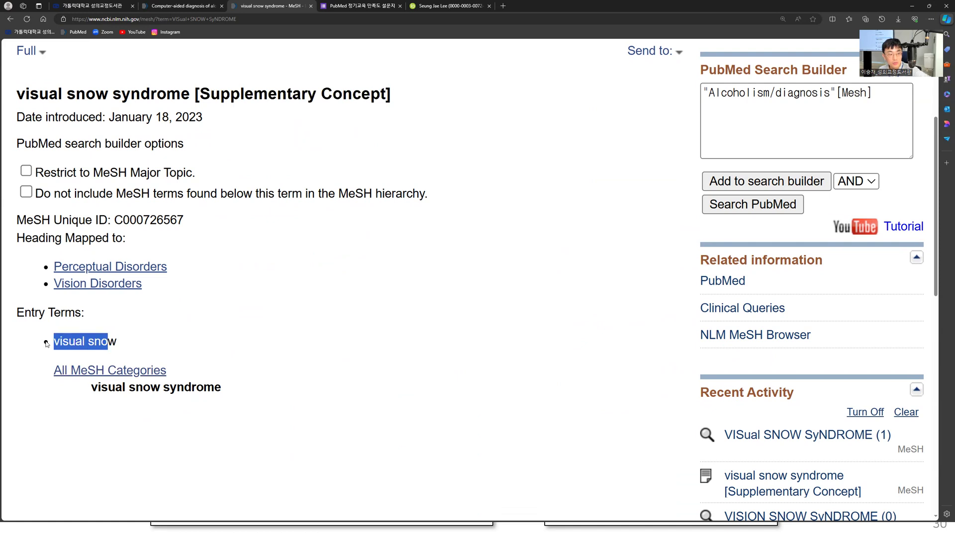
{"action": "left_click", "coordinate": [265, 333]}
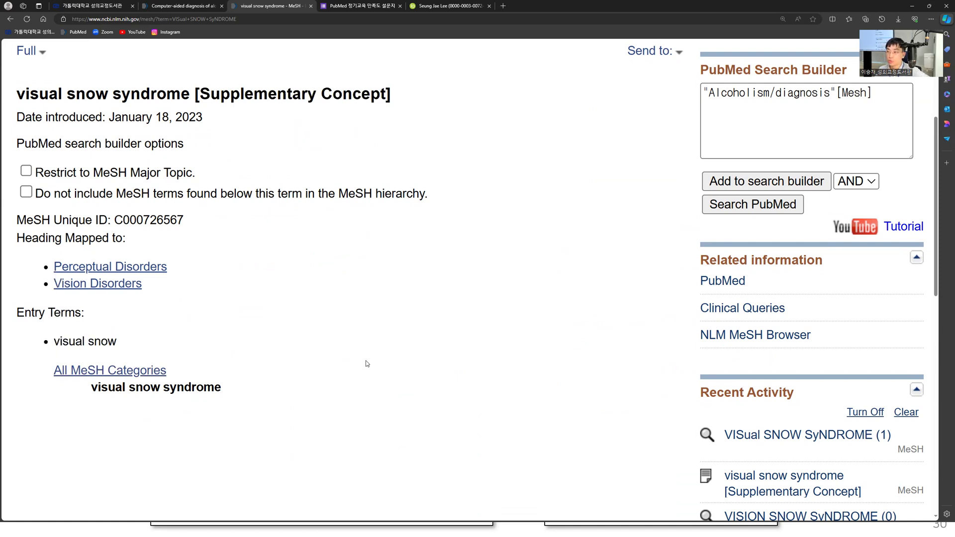
Return to the Supplementary Concept Records slide and highlight "1년에 한번 갱신" in the line on MeSH updates.
{"action": "left_click", "coordinate": [913, 5]}
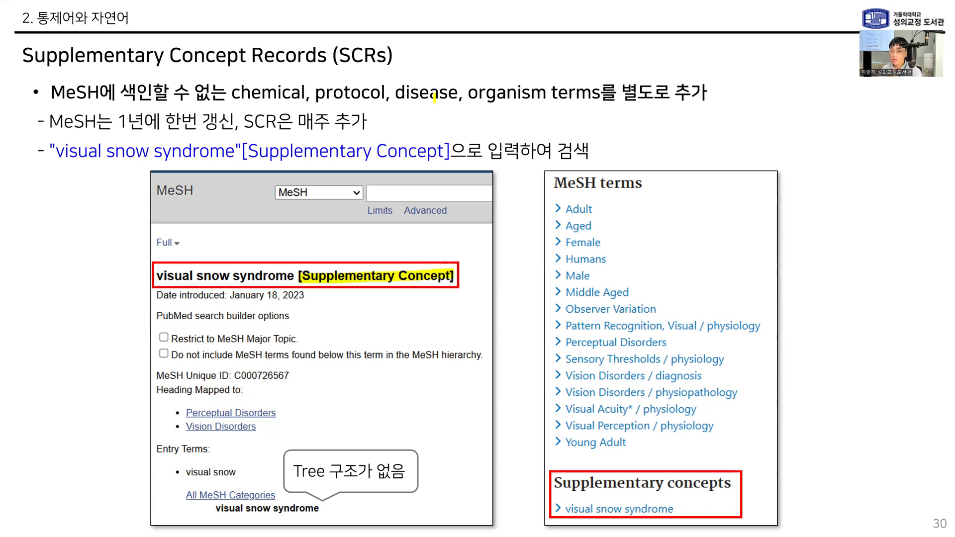
{"action": "left_click_drag", "start_coordinate": [118, 130], "coordinate": [227, 131]}
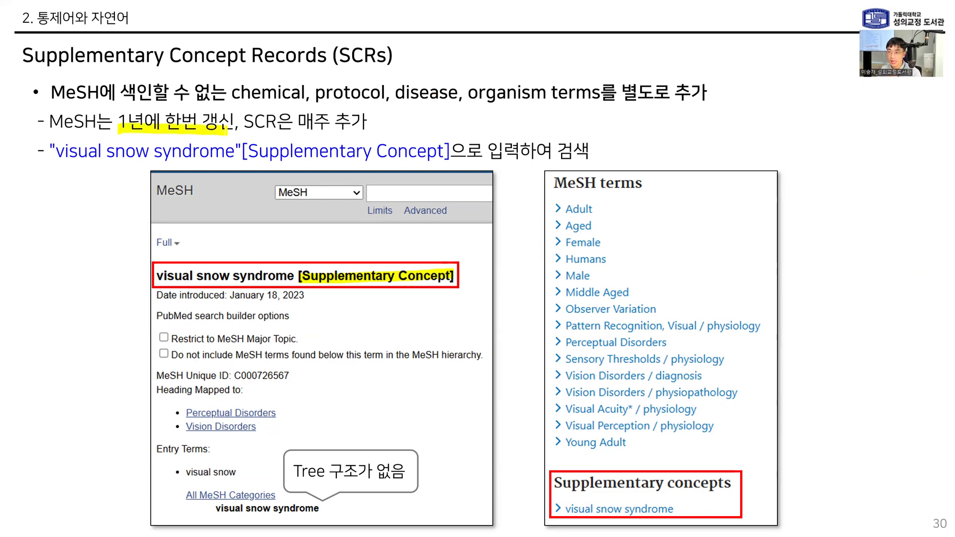
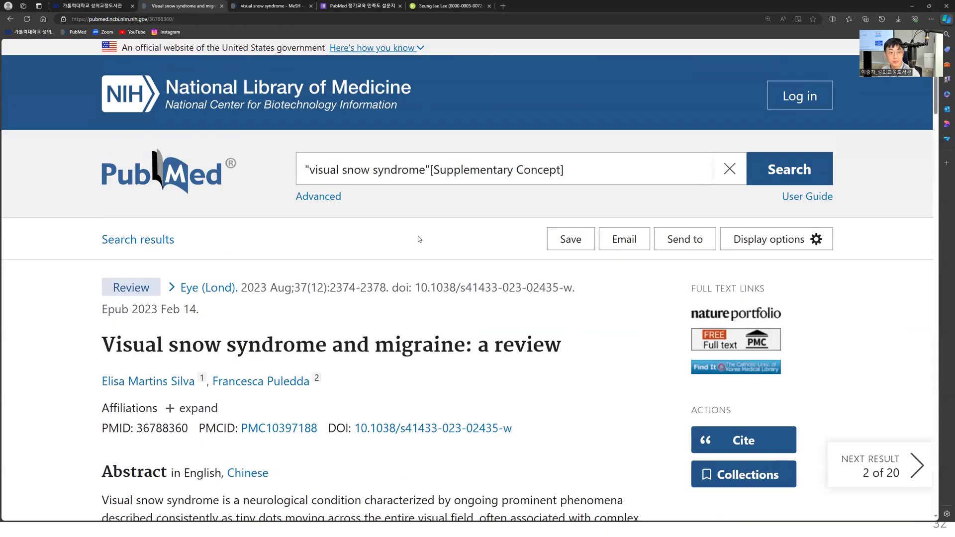
Reduce the PubMed query to the single word "syndrome" and run the search.
{"action": "left_click", "coordinate": [330, 169]}
{"action": "key", "text": "Left"}
{"action": "key", "text": "Left"}
{"action": "key", "text": "Left"}
{"action": "key", "text": "BackSpace"}
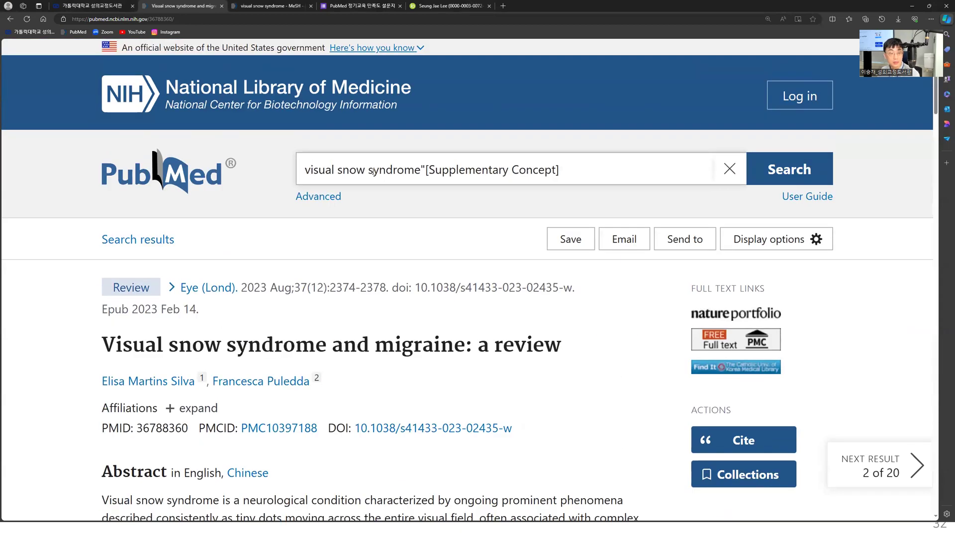
{"action": "key", "text": "ctrl+shift+Right"}
{"action": "key", "text": "ctrl+shift+Right"}
{"action": "key", "text": "Delete"}
{"action": "key", "text": "ctrl+Right"}
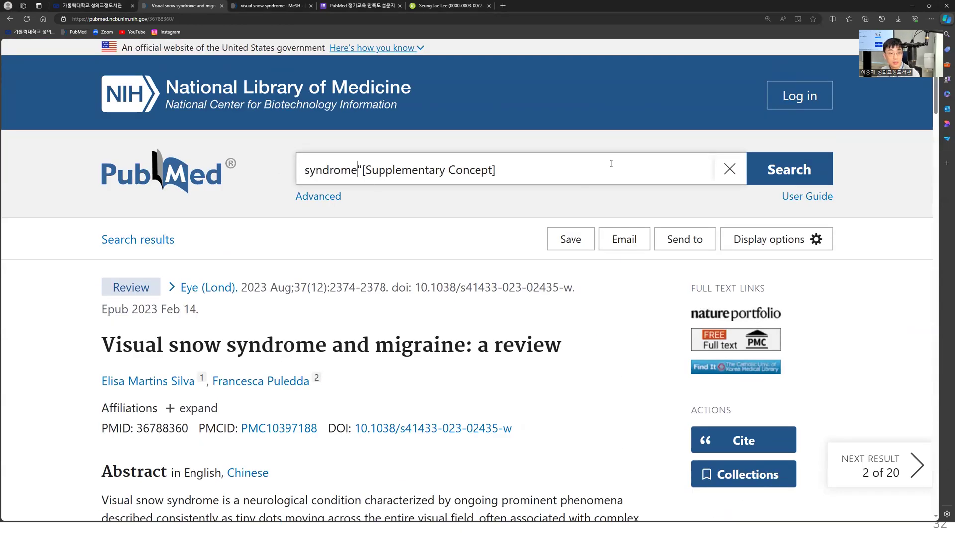
{"action": "key", "text": "shift+End"}
{"action": "key", "text": "Delete"}
{"action": "key", "text": "Return"}
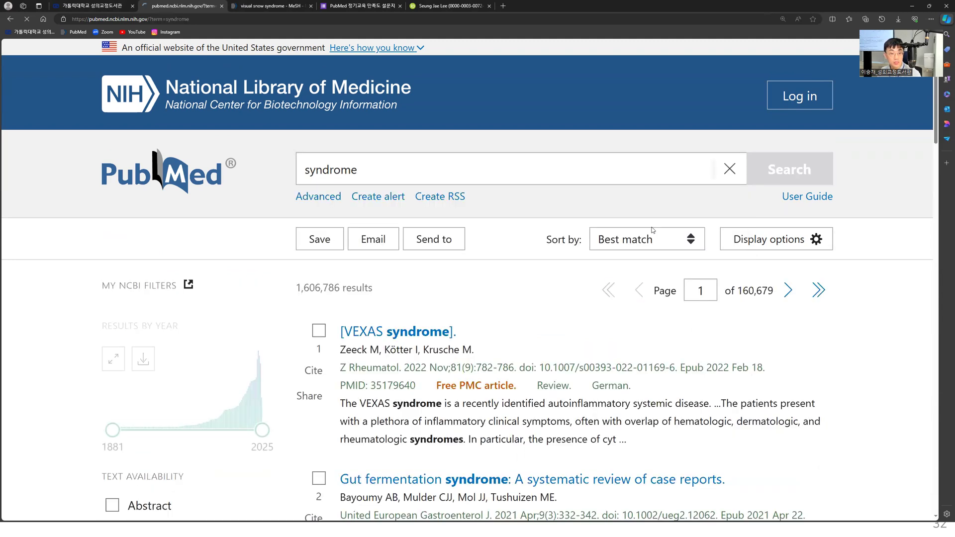
Sort the syndrome results by most recent and compare the second article's "Online ahead of print" note with the first article's publication details.
{"action": "left_click", "coordinate": [651, 240]}
{"action": "left_click", "coordinate": [627, 275]}
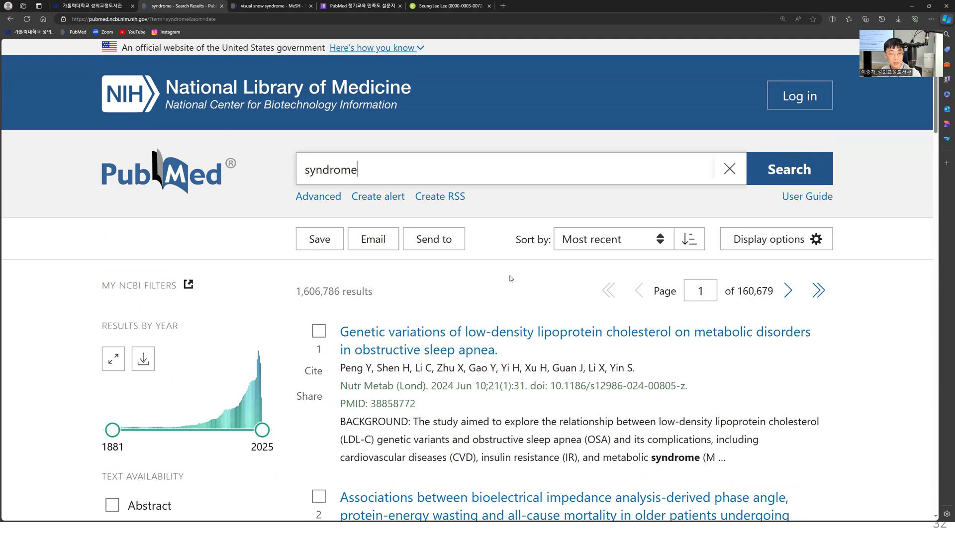
{"action": "scroll", "coordinate": [515, 276], "scroll_direction": "down", "scroll_amount": 3}
{"action": "scroll", "coordinate": [510, 275], "scroll_direction": "down", "scroll_amount": 4}
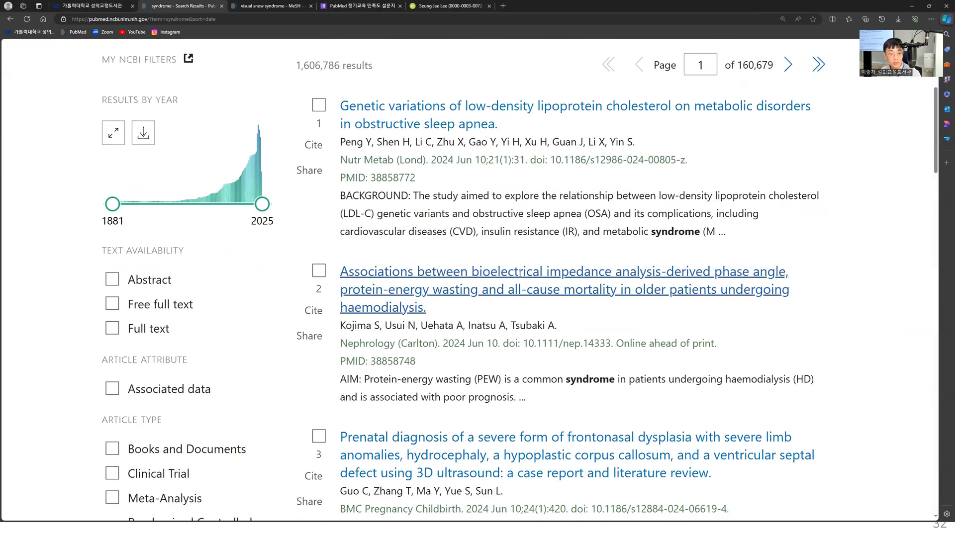
{"action": "scroll", "coordinate": [718, 240], "scroll_direction": "up", "scroll_amount": 2}
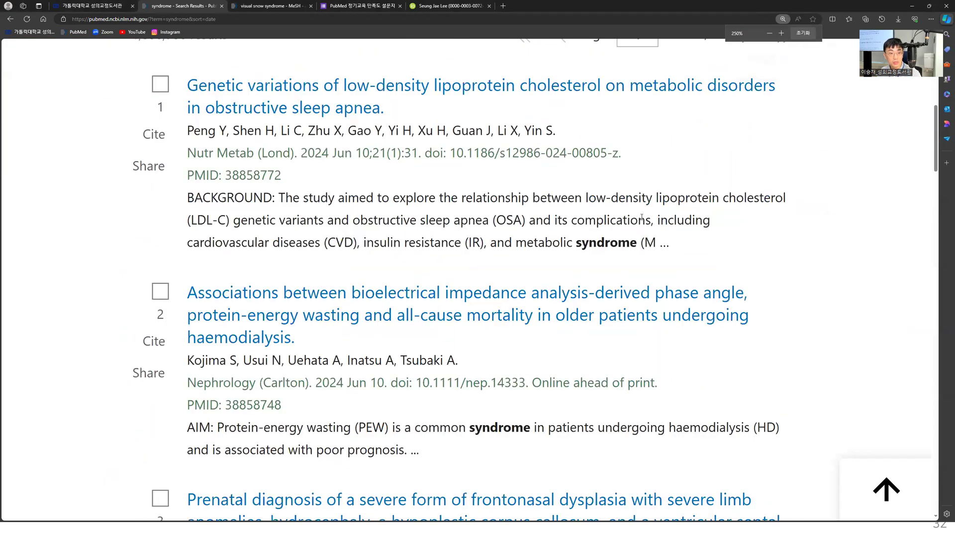
{"action": "left_click_drag", "start_coordinate": [657, 309], "coordinate": [531, 310]}
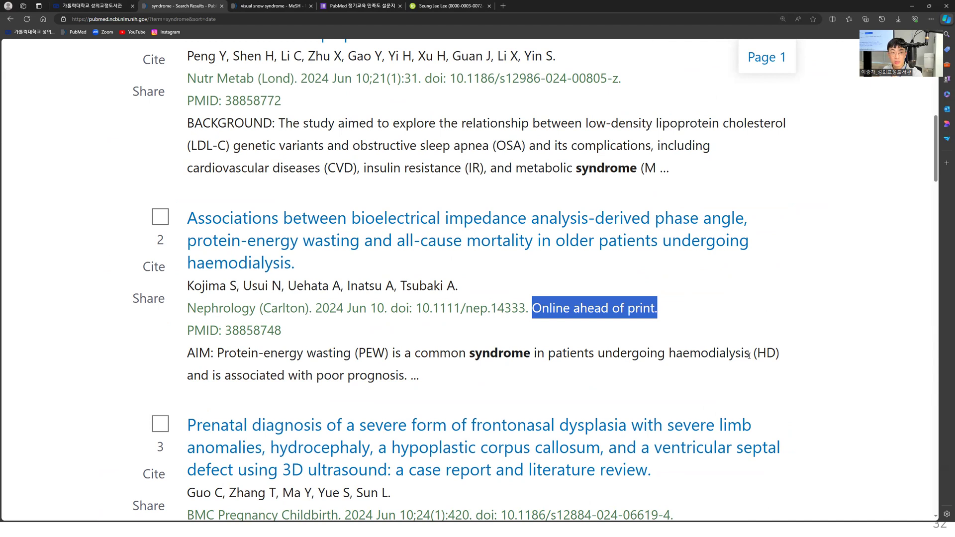
{"action": "left_click_drag", "start_coordinate": [302, 79], "coordinate": [418, 79]}
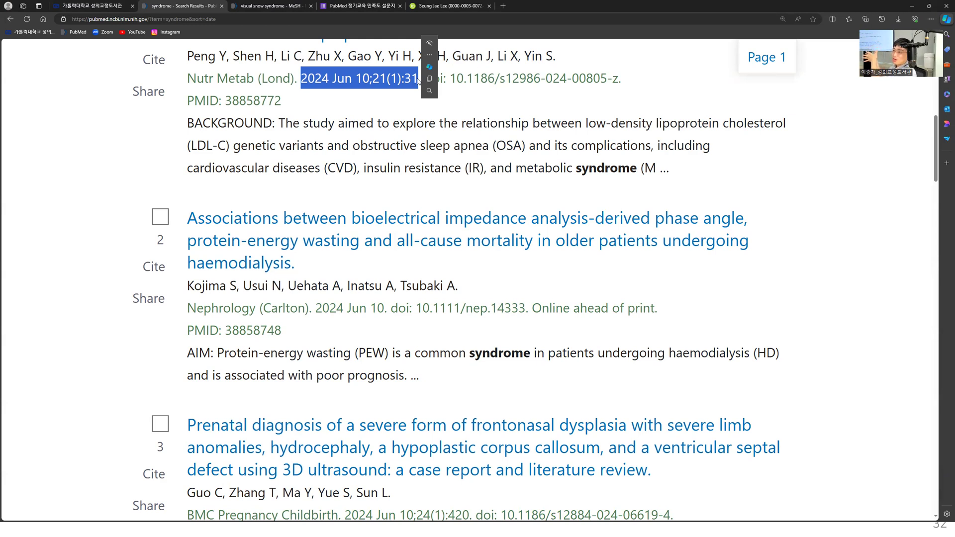
Highlight the "Online ahead of print." note in the second syndrome article's citation line.
{"action": "left_click", "coordinate": [429, 55]}
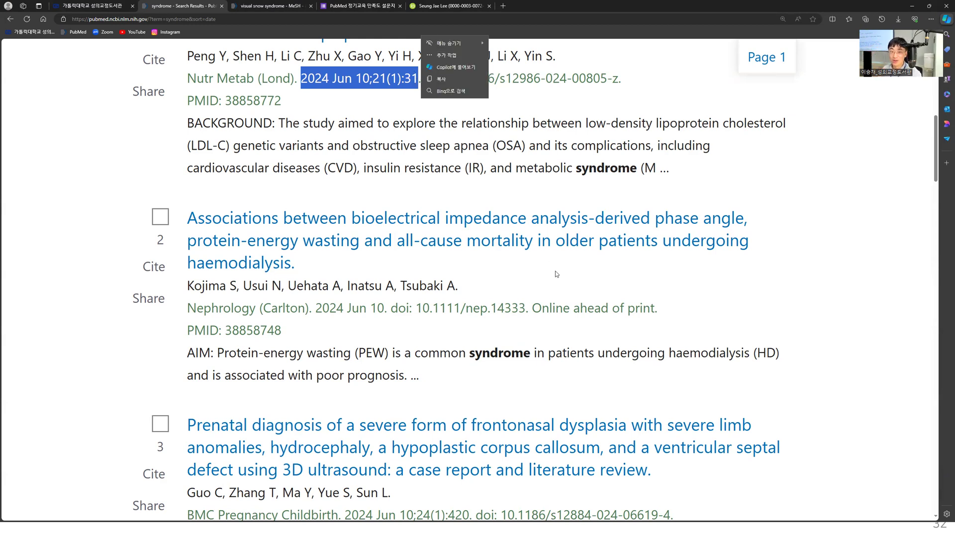
{"action": "left_click_drag", "start_coordinate": [534, 308], "coordinate": [681, 310]}
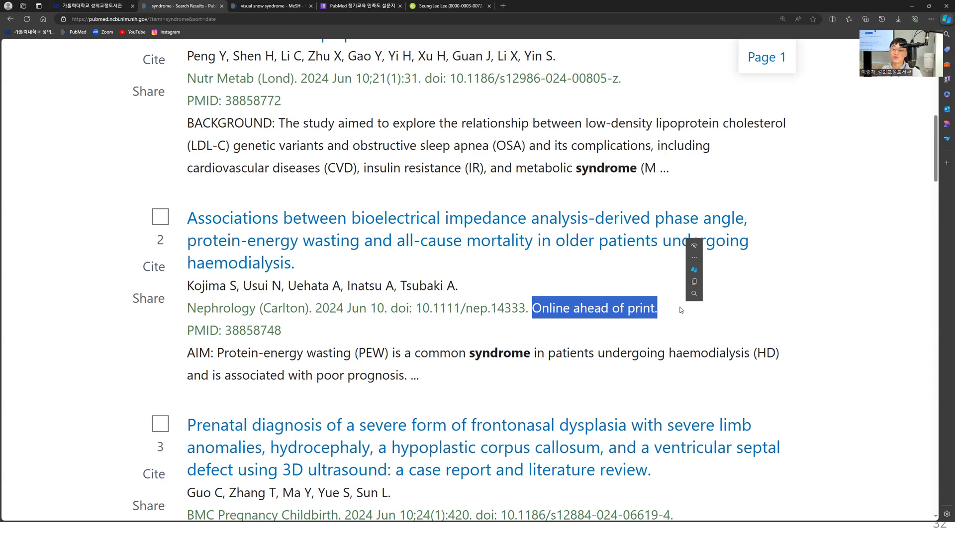
{"action": "left_click", "coordinate": [567, 324]}
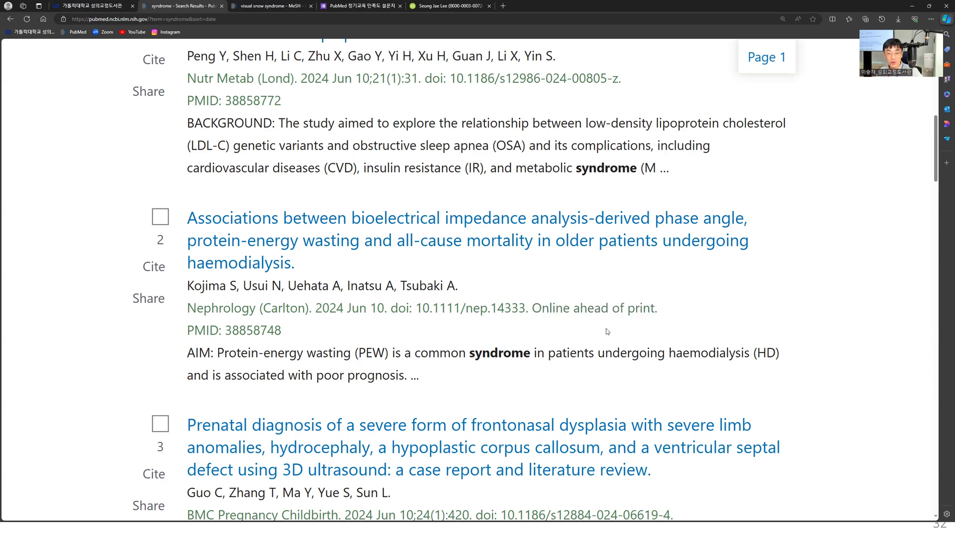
Open the second article's record and examine it from the citation and abstract through the keywords and references.
{"action": "left_click", "coordinate": [611, 241]}
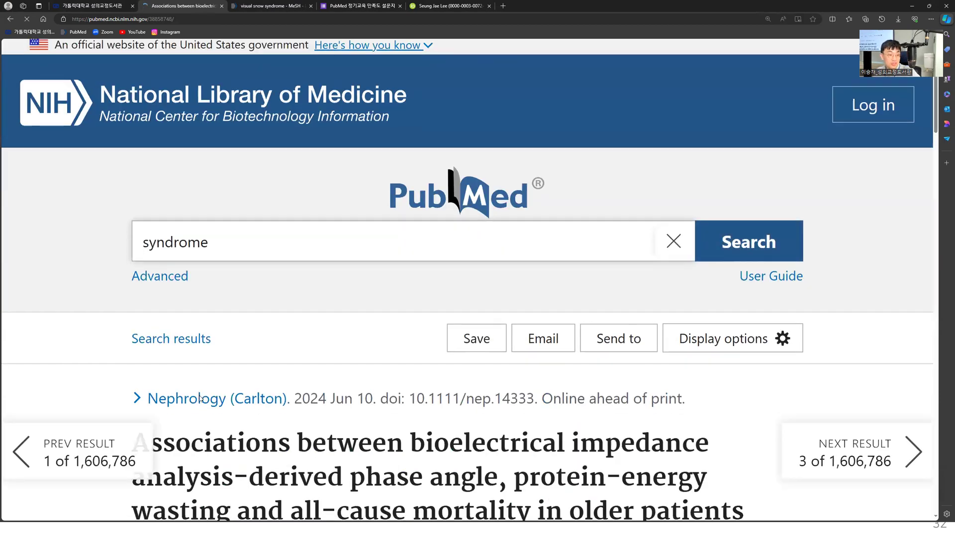
{"action": "scroll", "coordinate": [203, 390], "scroll_direction": "down", "scroll_amount": 10}
{"action": "scroll", "coordinate": [203, 389], "scroll_direction": "up", "scroll_amount": 5}
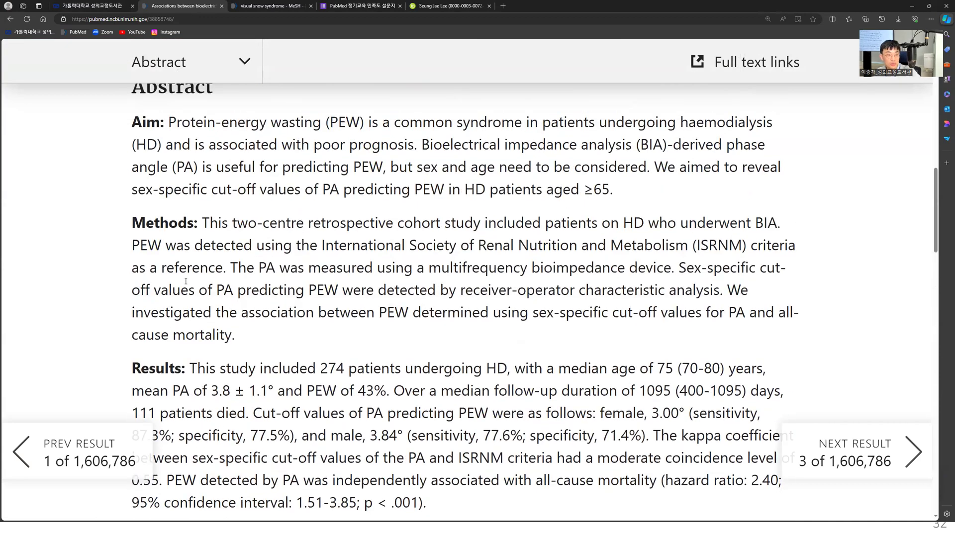
{"action": "scroll", "coordinate": [204, 330], "scroll_direction": "down", "scroll_amount": 15}
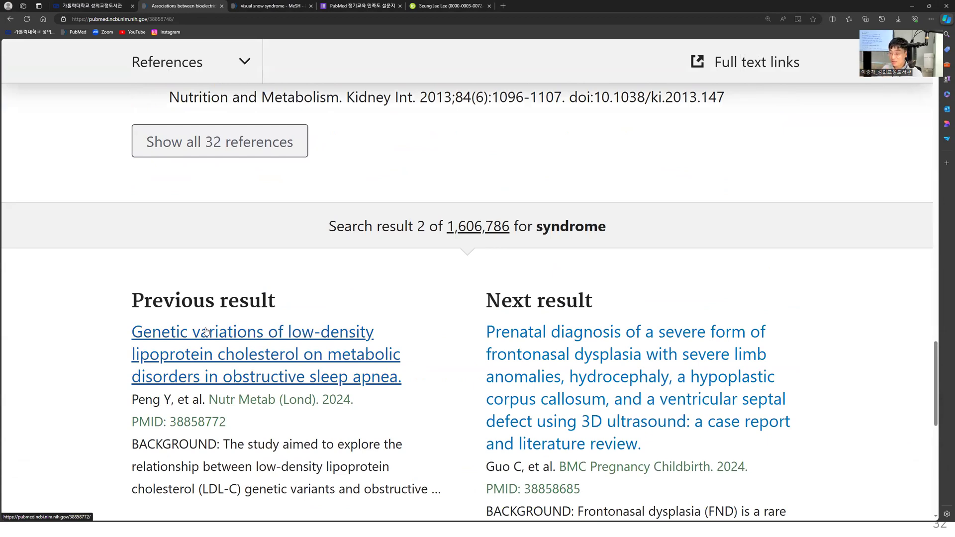
{"action": "key", "text": "ctrl+0"}
{"action": "scroll", "coordinate": [341, 288], "scroll_direction": "up", "scroll_amount": 8}
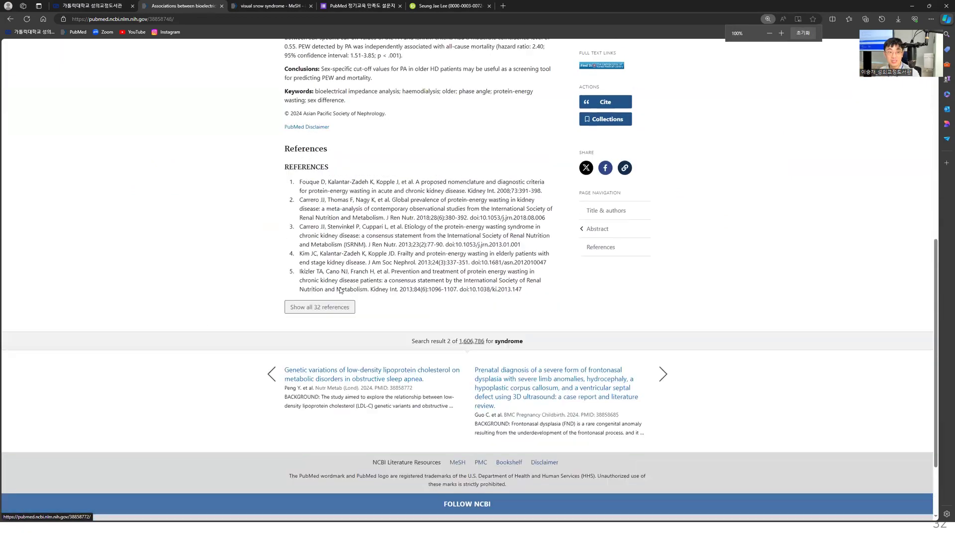
{"action": "scroll", "coordinate": [341, 289], "scroll_direction": "up", "scroll_amount": 5}
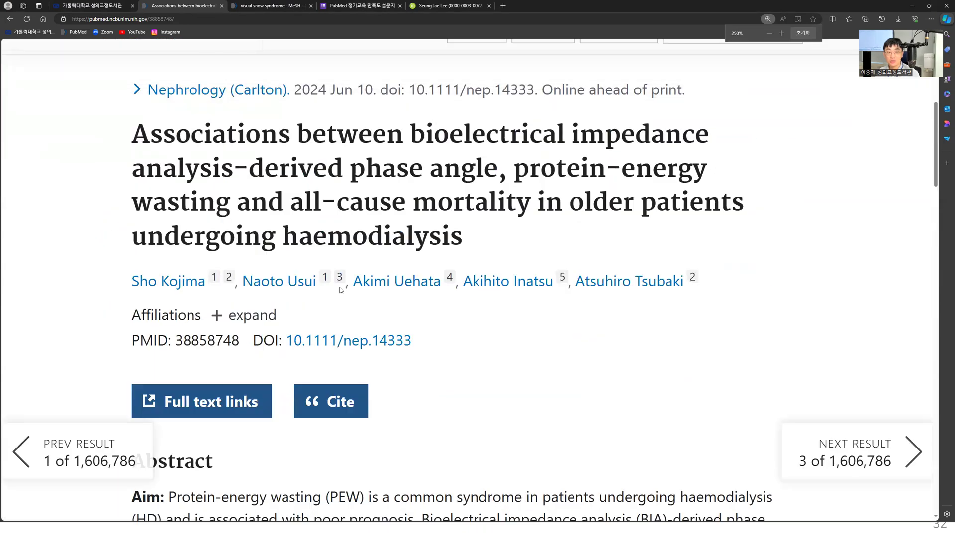
{"action": "scroll", "coordinate": [366, 281], "scroll_direction": "up", "scroll_amount": 3}
{"action": "scroll", "coordinate": [366, 281], "scroll_direction": "down", "scroll_amount": 2}
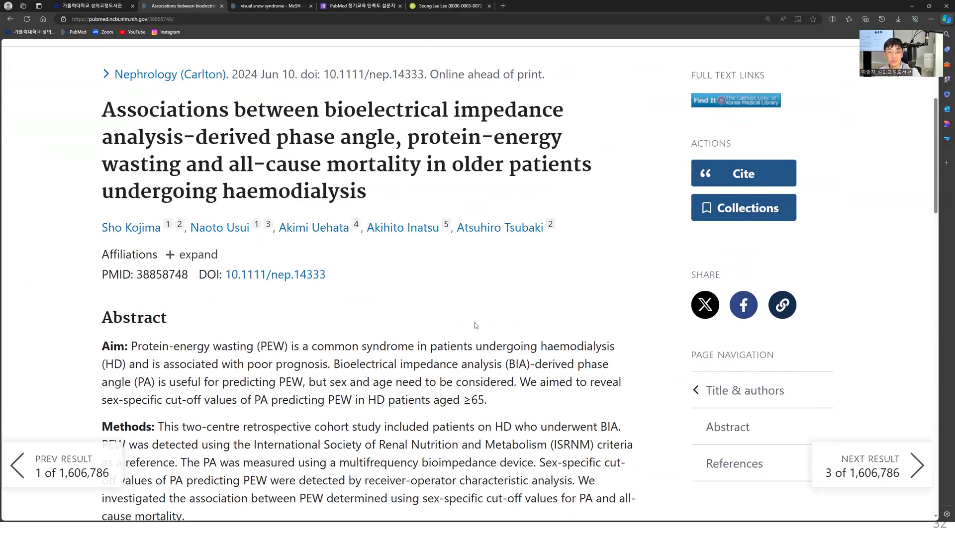
{"action": "scroll", "coordinate": [475, 323], "scroll_direction": "down", "scroll_amount": 9}
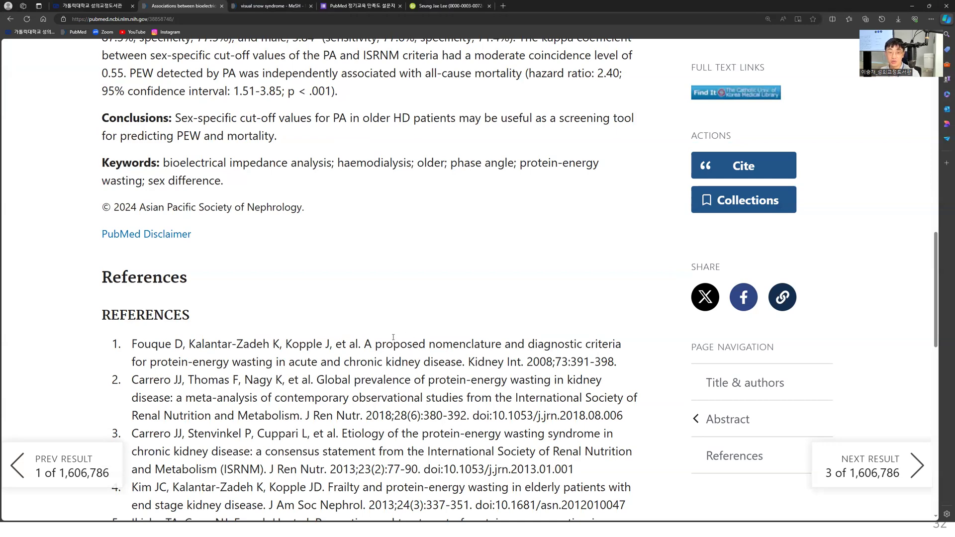
{"action": "scroll", "coordinate": [641, 392], "scroll_direction": "up", "scroll_amount": 12}
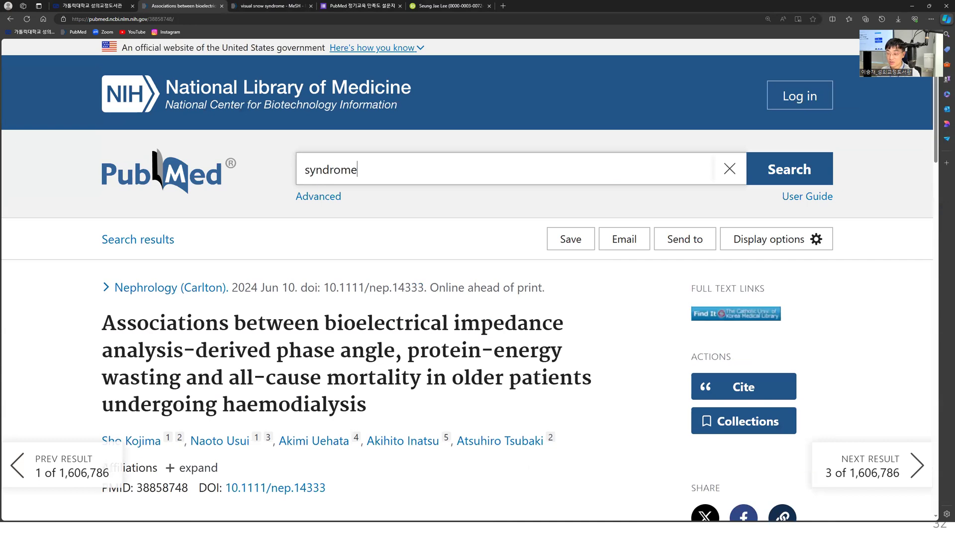
Advance the training slides to the Field Tags slide, and search PubMed for laser surgery without quotation marks.
{"action": "key", "text": "alt+Tab"}
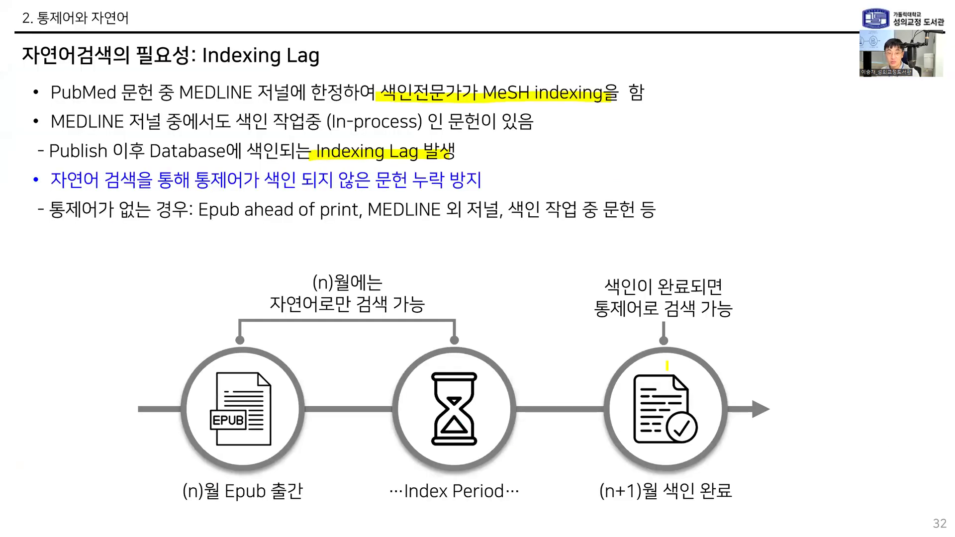
{"action": "key", "text": "Right"}
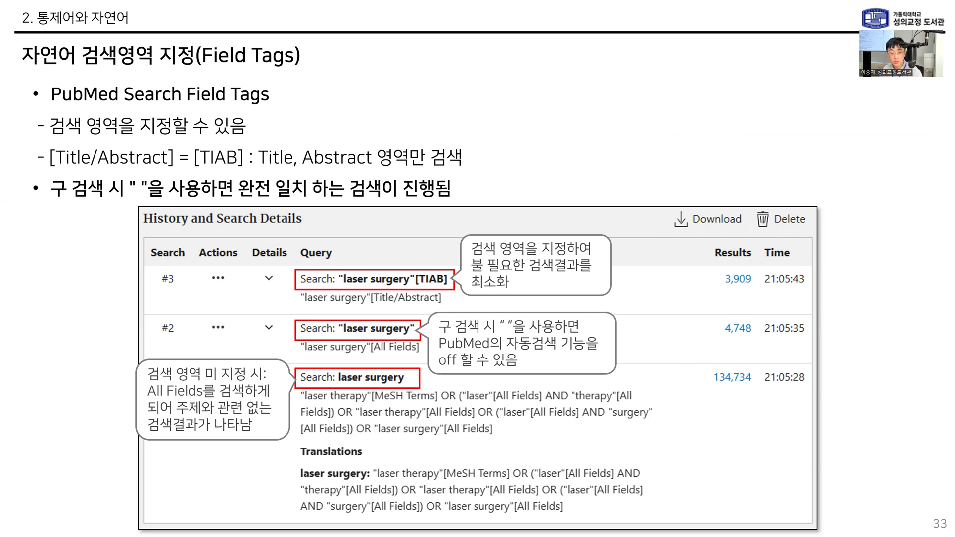
{"action": "key", "text": "alt+Tab"}
{"action": "double_click", "coordinate": [361, 167]}
{"action": "type", "text": "laser sur"}
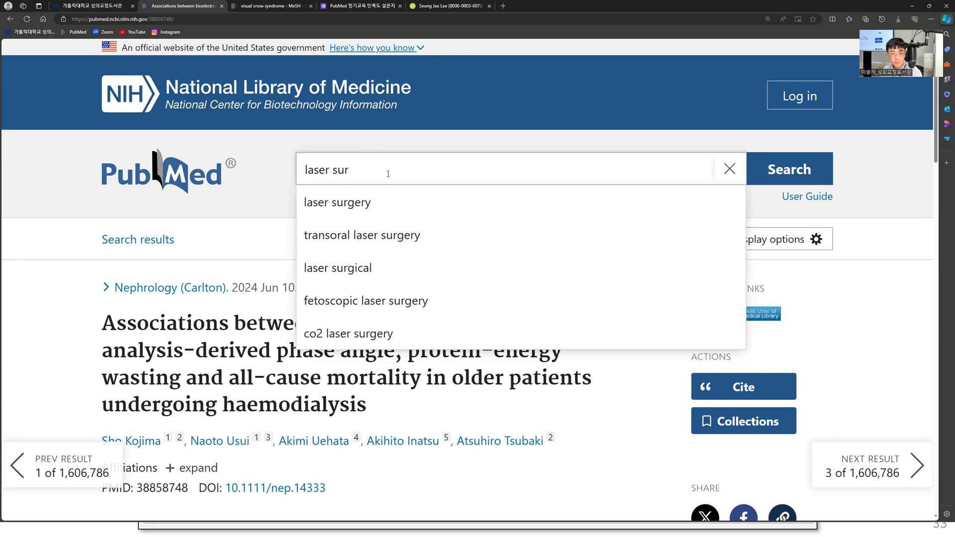
{"action": "key", "text": "Down"}
{"action": "key", "text": "Escape"}
{"action": "key", "text": "Return"}
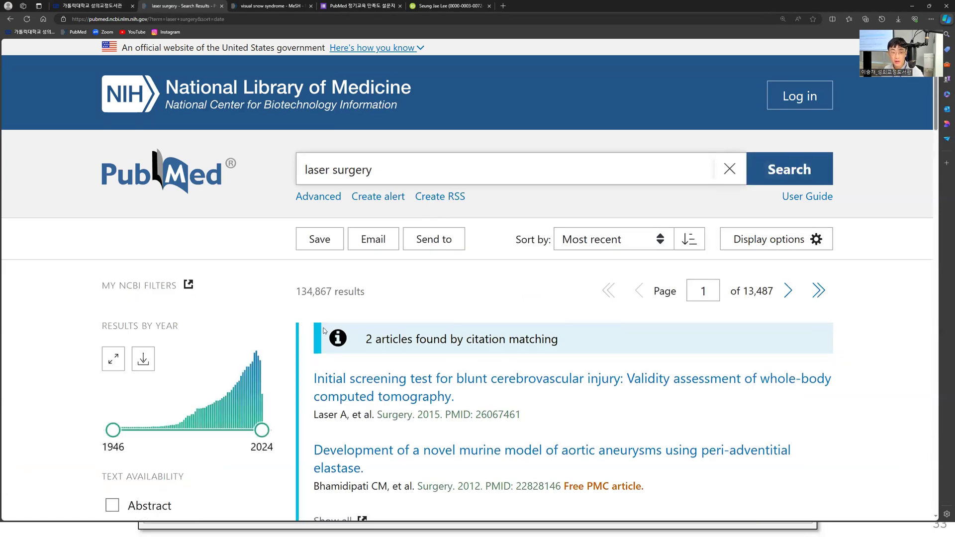
Open the advanced search history, expand the details of the laser surgery search and examine its Translations text and query.
{"action": "left_click", "coordinate": [316, 197]}
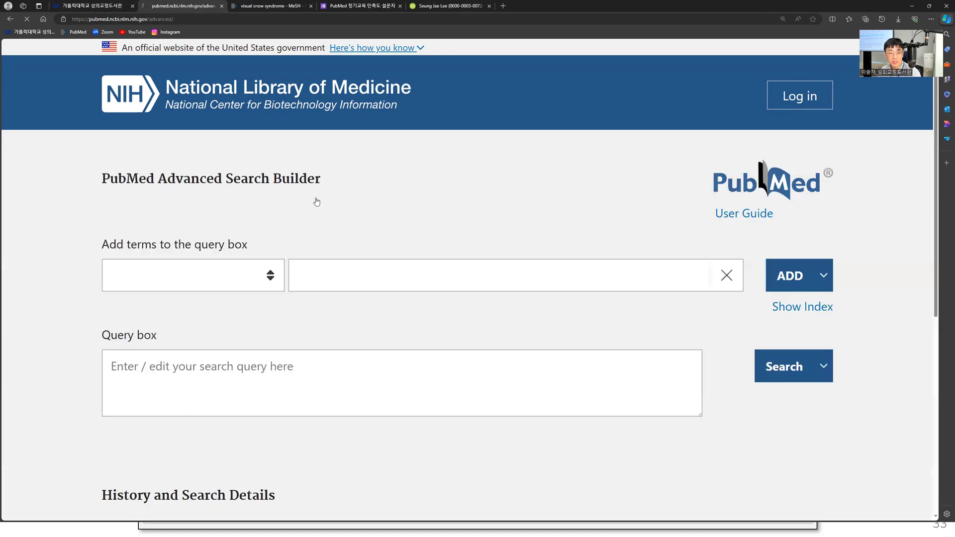
{"action": "scroll", "coordinate": [317, 201], "scroll_direction": "down", "scroll_amount": 1}
{"action": "scroll", "coordinate": [316, 201], "scroll_direction": "down", "scroll_amount": 5}
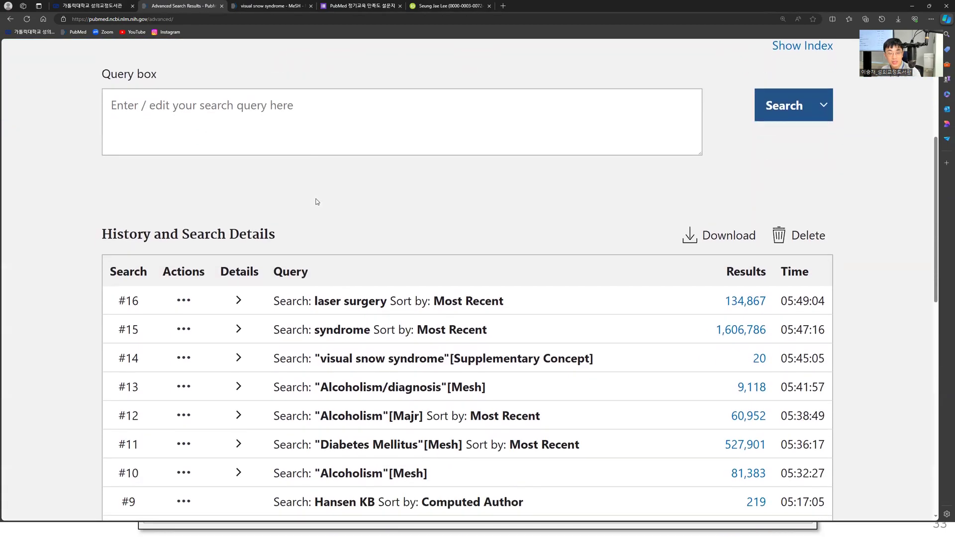
{"action": "left_click_drag", "start_coordinate": [106, 160], "coordinate": [284, 162]}
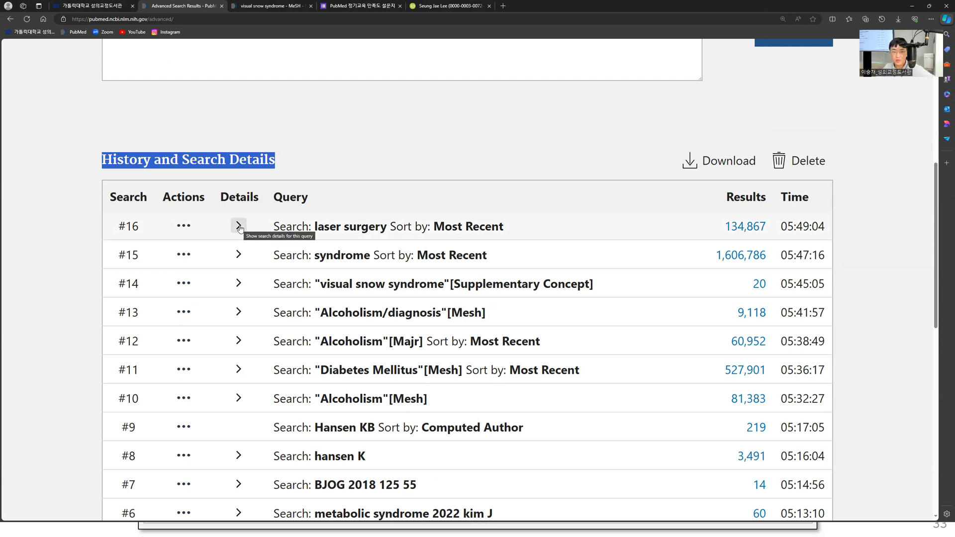
{"action": "left_click", "coordinate": [239, 227]}
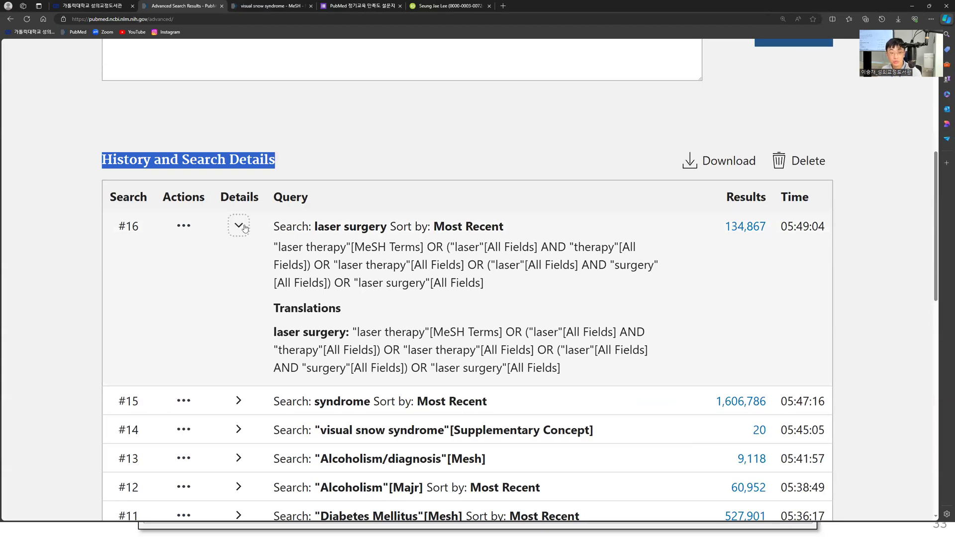
{"action": "left_click_drag", "start_coordinate": [273, 335], "coordinate": [589, 368]}
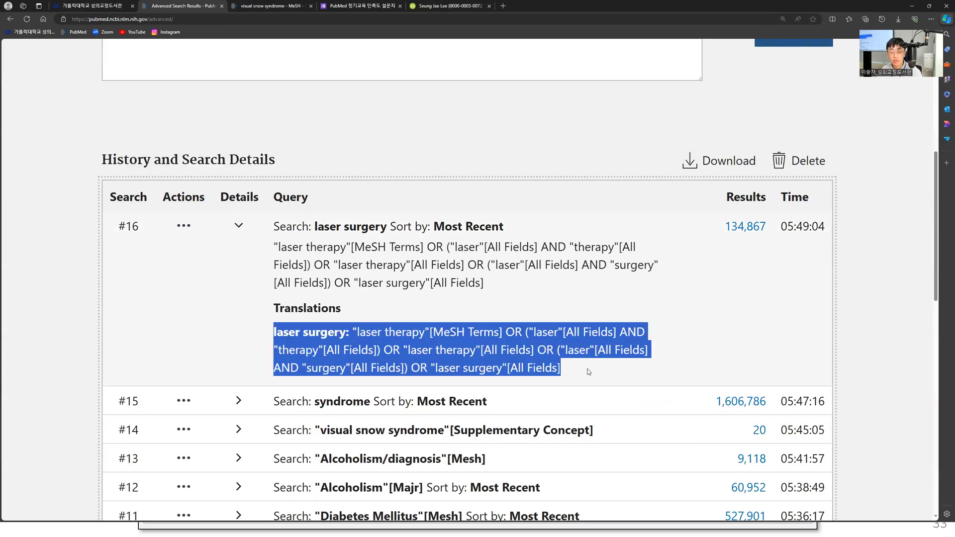
{"action": "right_click", "coordinate": [587, 368]}
{"action": "left_click", "coordinate": [547, 367]}
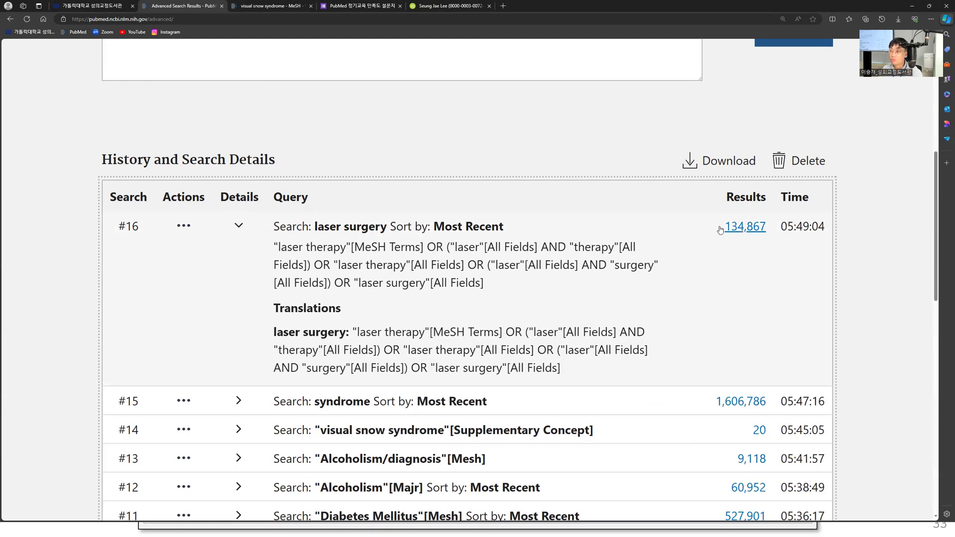
{"action": "left_click_drag", "start_coordinate": [387, 231], "coordinate": [314, 228]}
Return to the laser surgery results, enclose the query in quotation marks and run the search.
{"action": "scroll", "coordinate": [318, 224], "scroll_direction": "up", "scroll_amount": 6}
{"action": "key", "text": "alt+Left"}
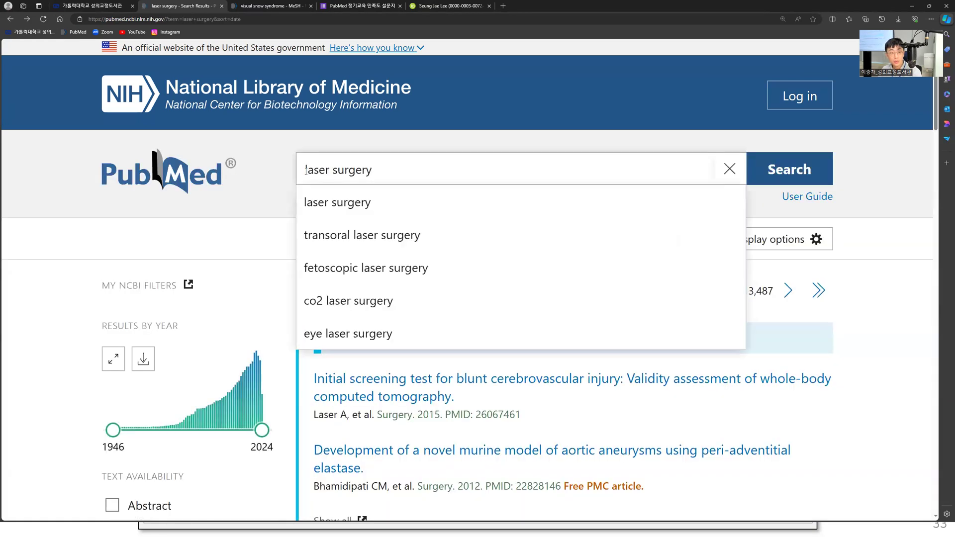
{"action": "type", "text": "\""}
{"action": "key", "text": "End"}
{"action": "type", "text": "\""}
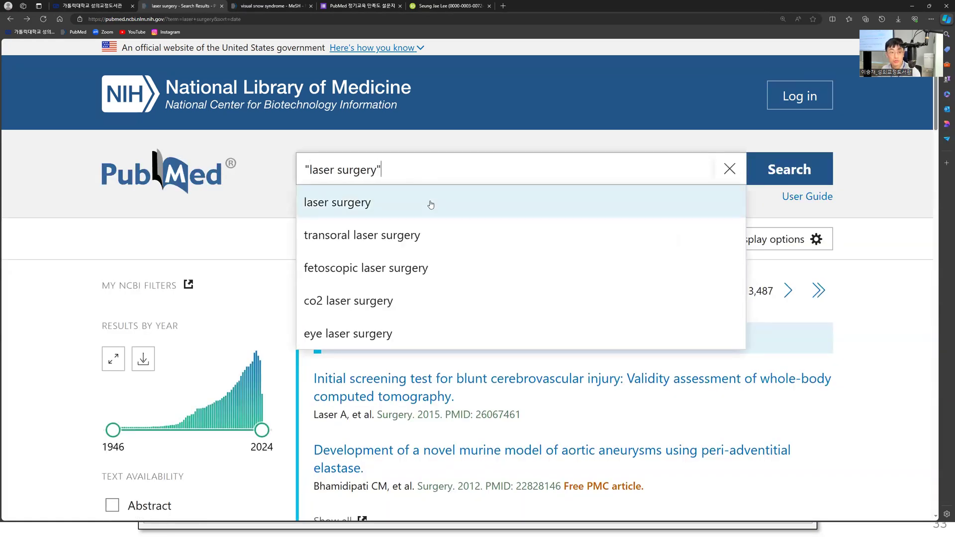
{"action": "left_click", "coordinate": [270, 191]}
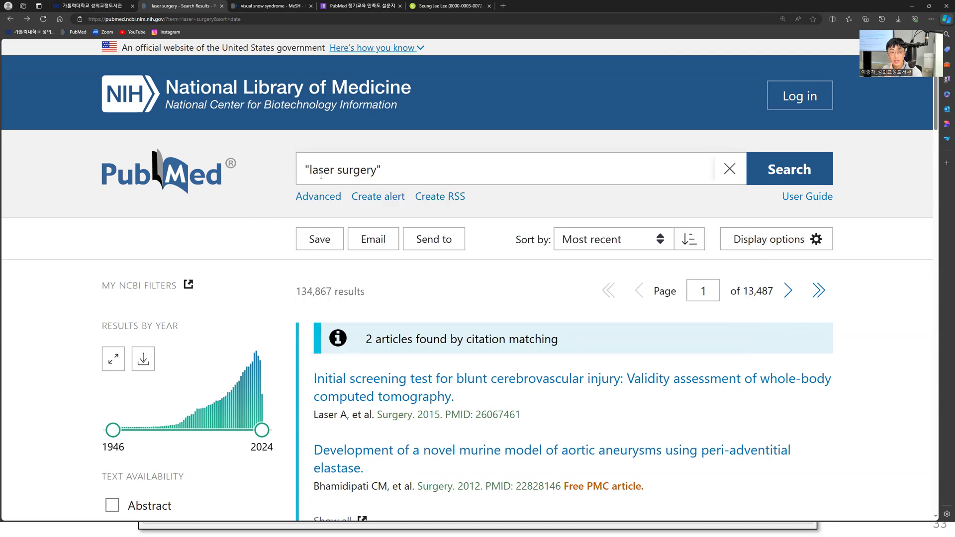
{"action": "left_click", "coordinate": [793, 174]}
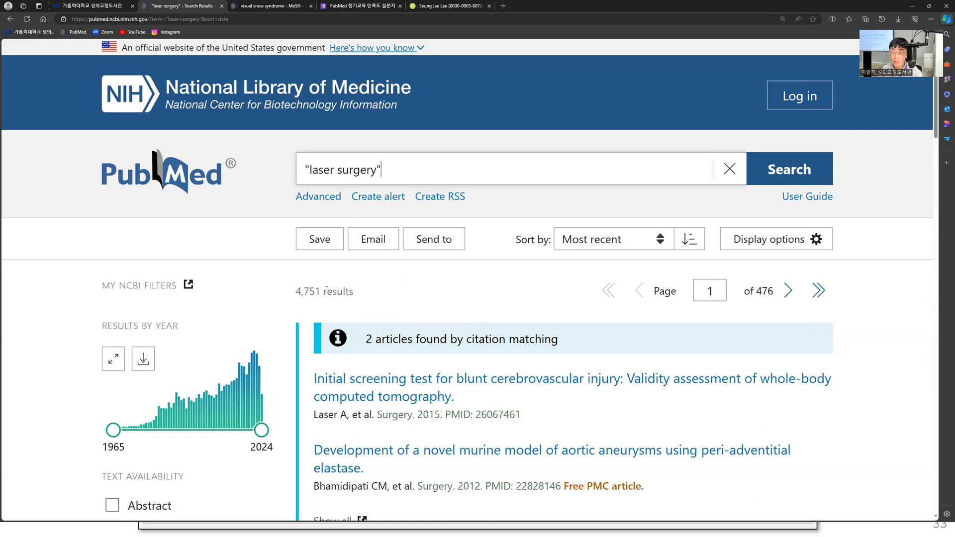
Open the advanced search history and expand the details of both the quoted and unquoted laser surgery searches.
{"action": "left_click", "coordinate": [318, 196]}
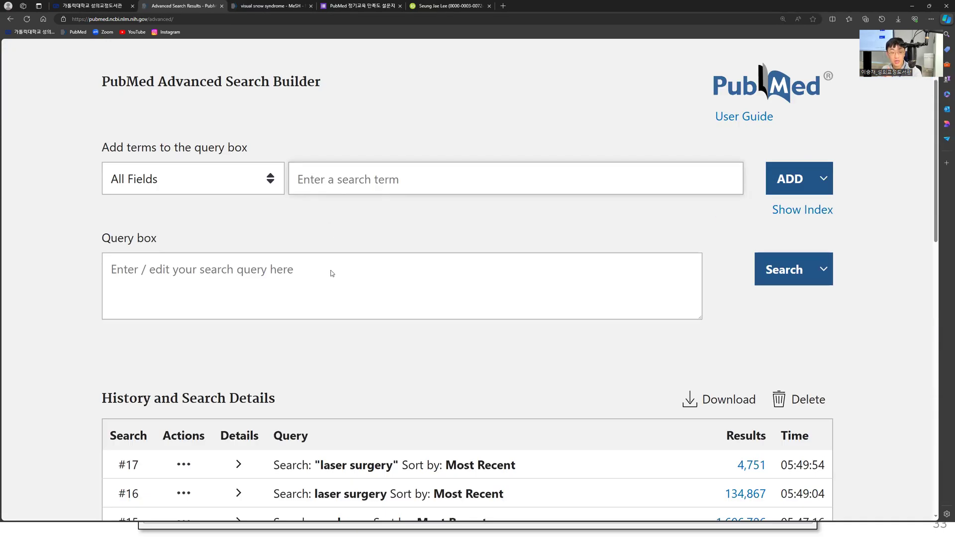
{"action": "scroll", "coordinate": [332, 273], "scroll_direction": "down", "scroll_amount": 5}
{"action": "left_click", "coordinate": [239, 254]}
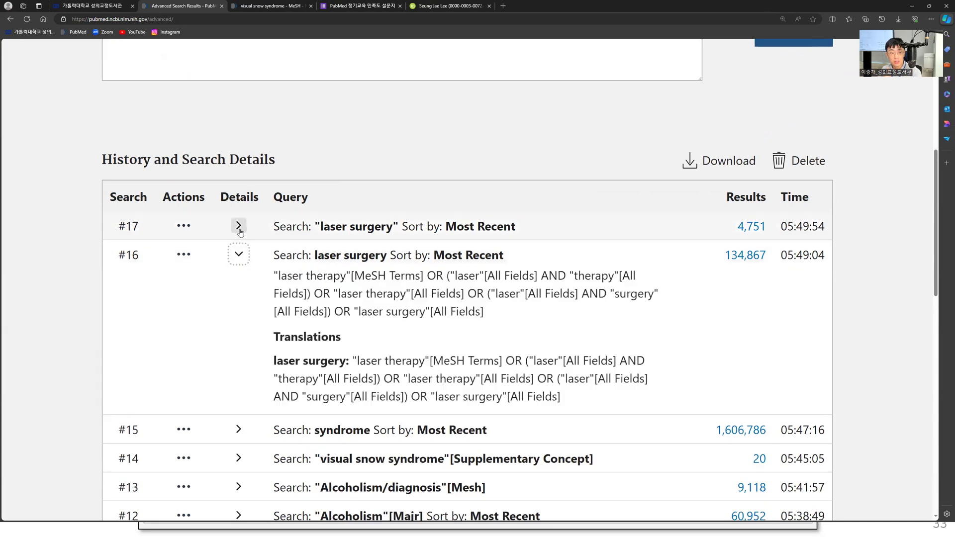
{"action": "left_click", "coordinate": [239, 227]}
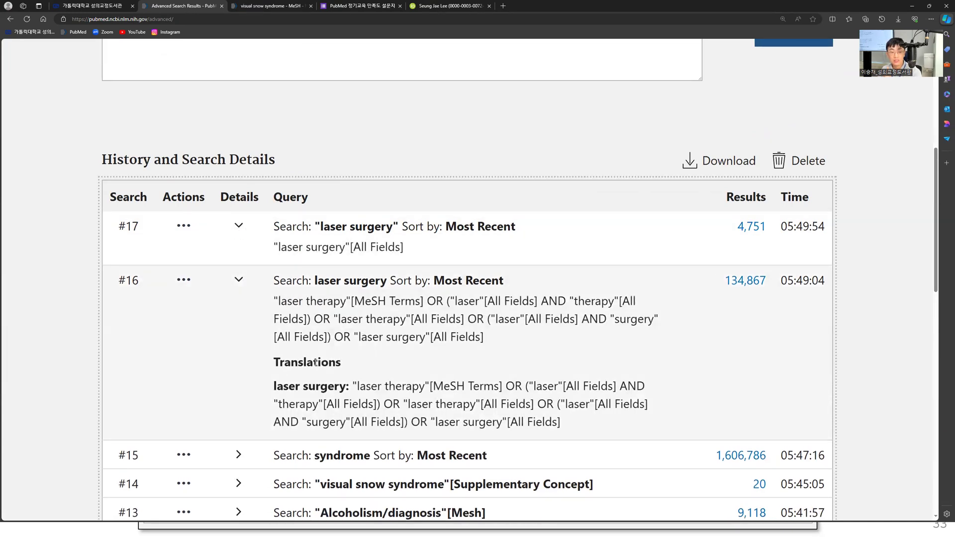
Compare the unquoted search's Translations section with the quoted search, highlighting "laser surgery" in the latter's details and query.
{"action": "left_click_drag", "start_coordinate": [275, 368], "coordinate": [351, 366]}
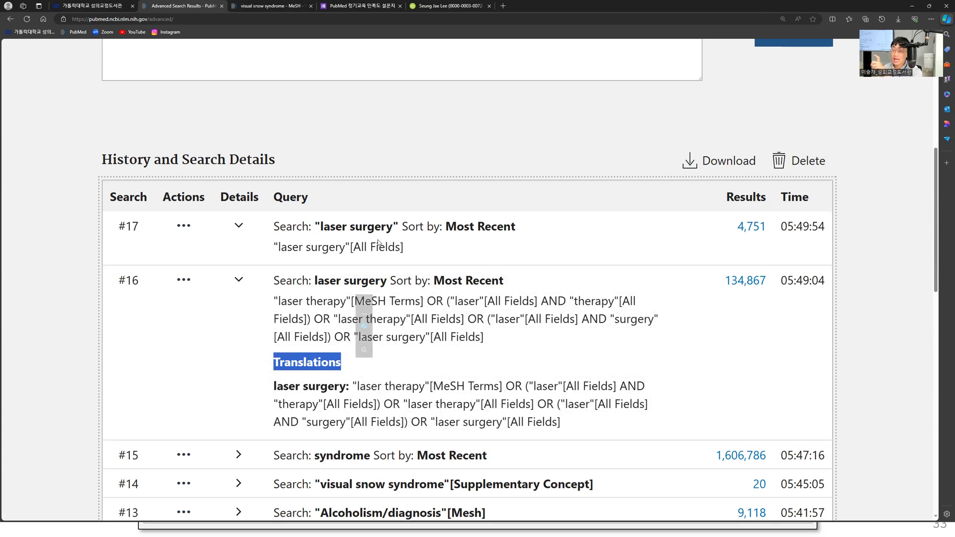
{"action": "left_click", "coordinate": [351, 247]}
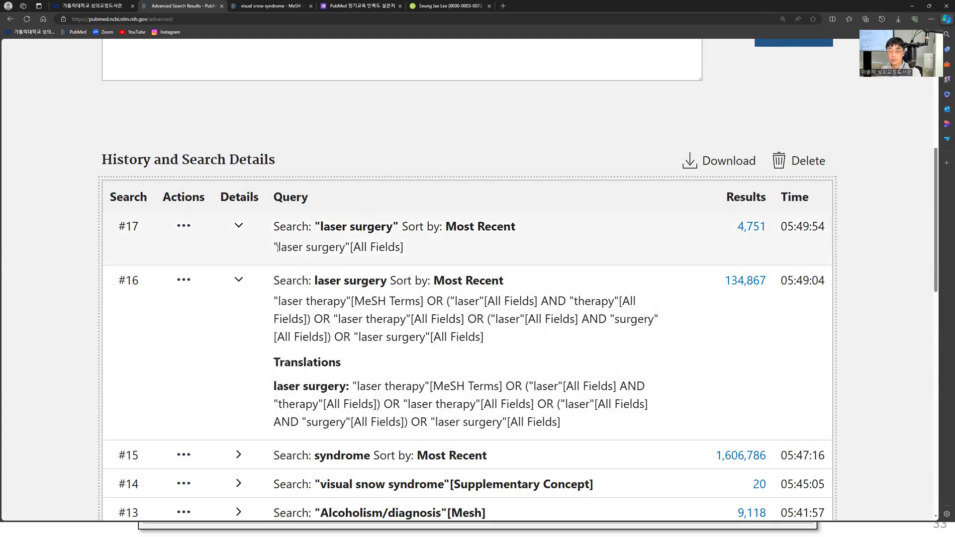
{"action": "left_click_drag", "start_coordinate": [276, 247], "coordinate": [345, 254]}
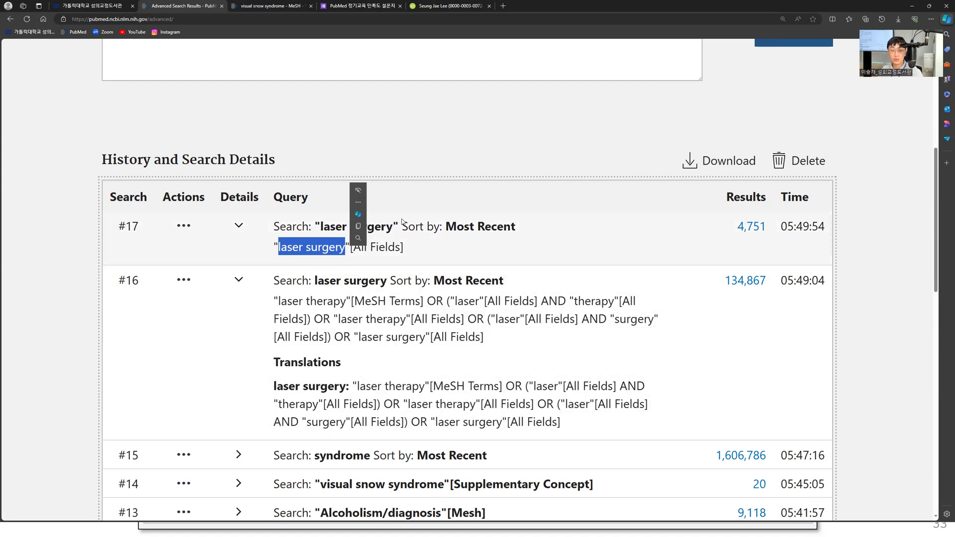
{"action": "left_click", "coordinate": [466, 258]}
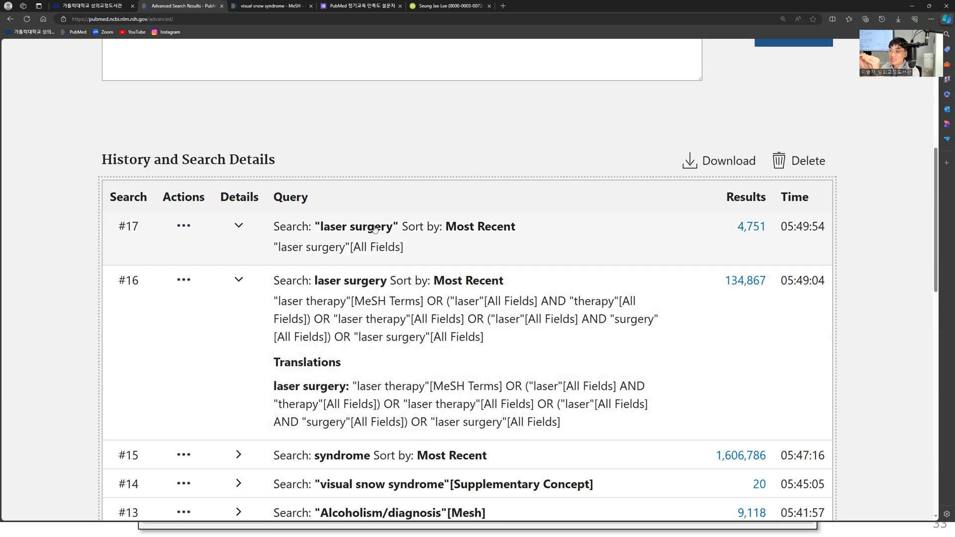
{"action": "left_click_drag", "start_coordinate": [401, 230], "coordinate": [318, 229]}
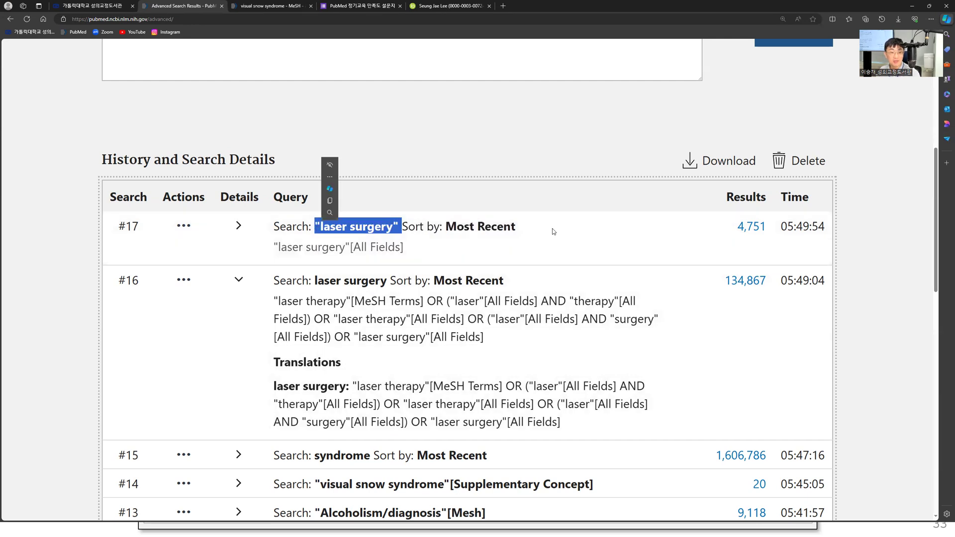
Return to the quoted search's results, append the field tag [TIAB] to the "laser surgery" query and run it.
{"action": "scroll", "coordinate": [616, 237], "scroll_direction": "up", "scroll_amount": 7}
{"action": "key", "text": "alt+Left"}
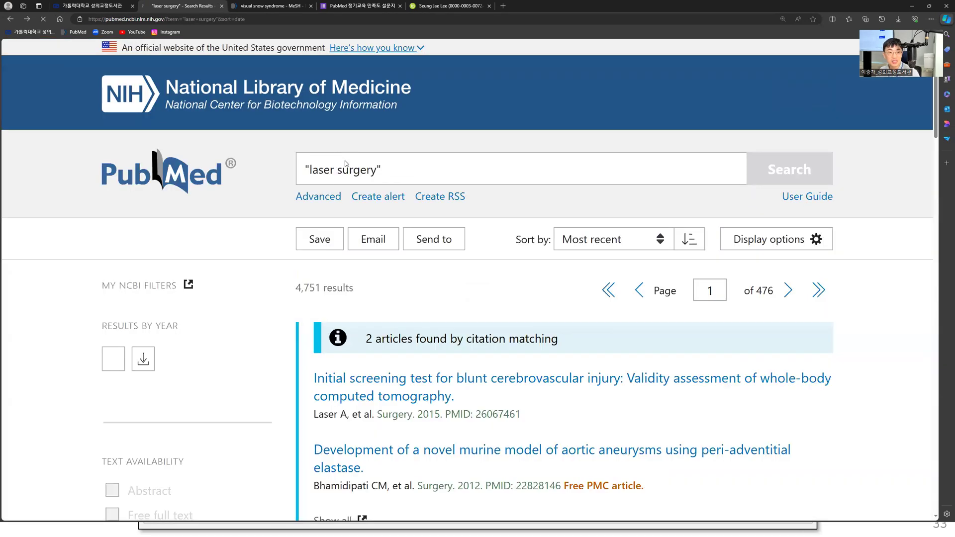
{"action": "left_click", "coordinate": [430, 175]}
{"action": "type", "text": "[TIAB]"}
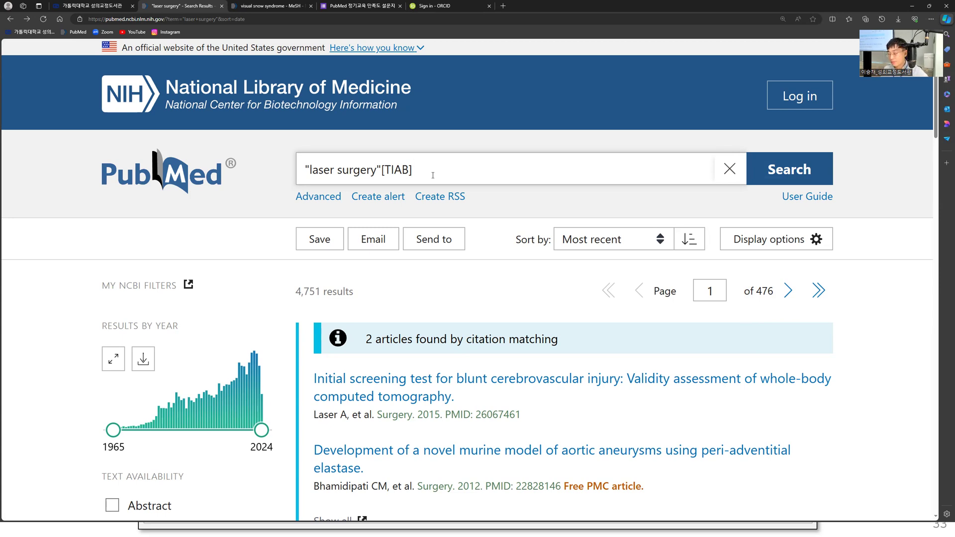
{"action": "key", "text": "Return"}
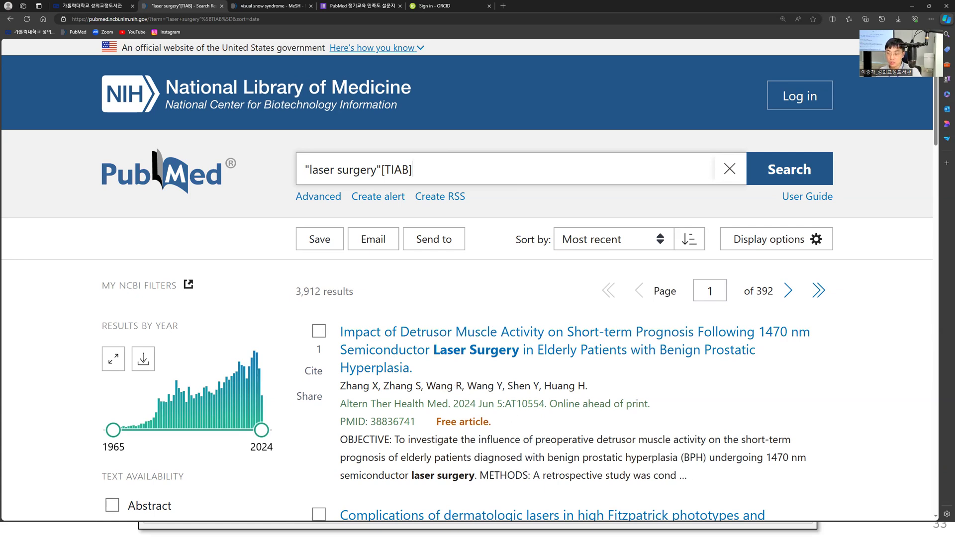
Return to the Field Tags slide, highlight the result count of search #3 and advance to the 검색 실습 slide.
{"action": "key", "text": "alt+Tab"}
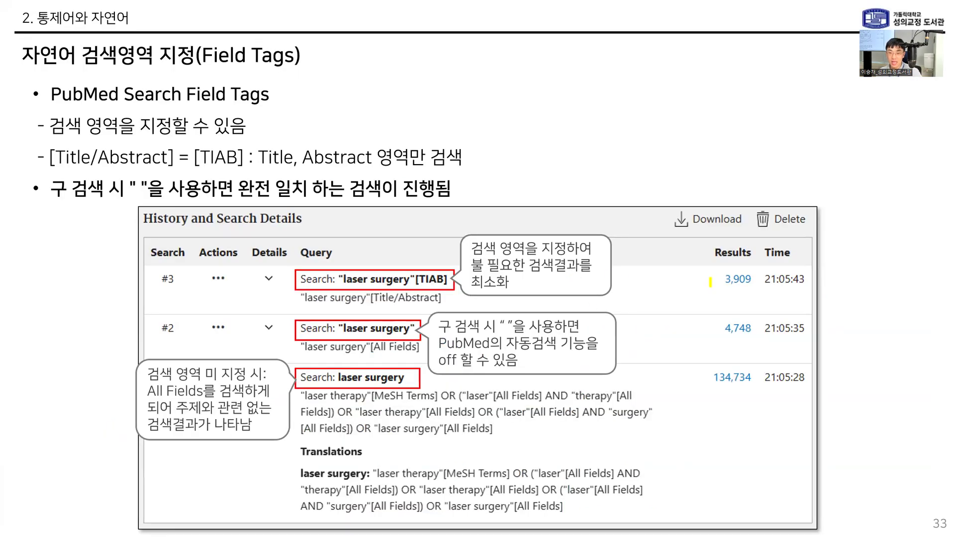
{"action": "left_click_drag", "start_coordinate": [726, 282], "coordinate": [776, 282]}
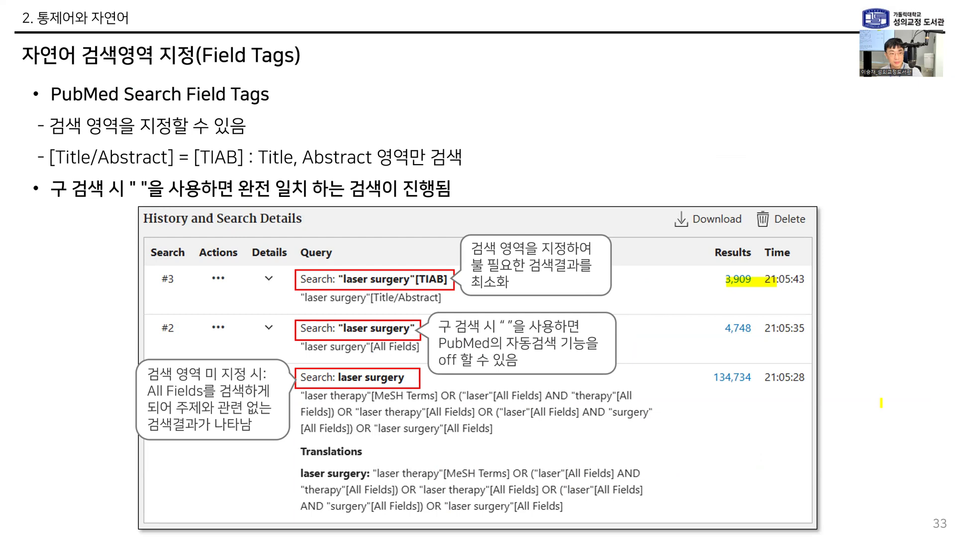
{"action": "key", "text": "Right"}
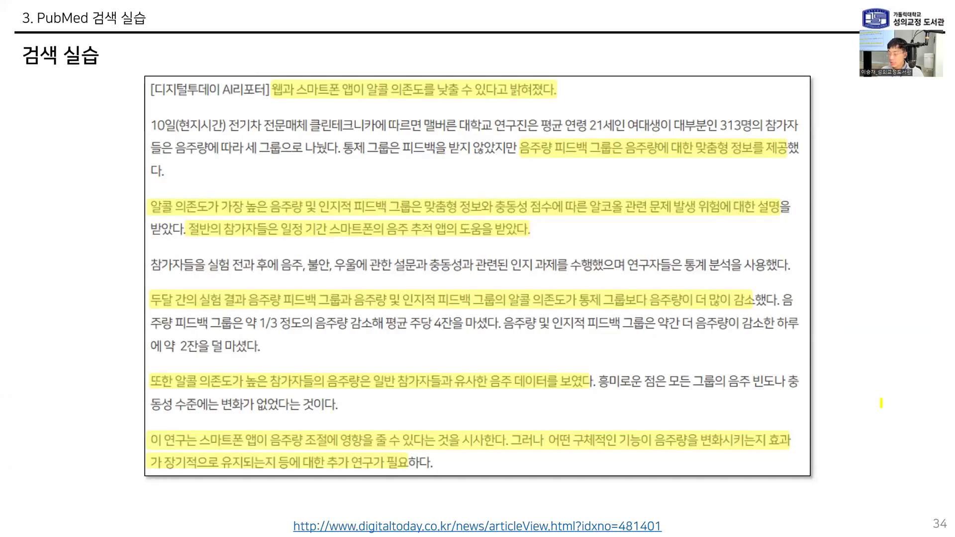